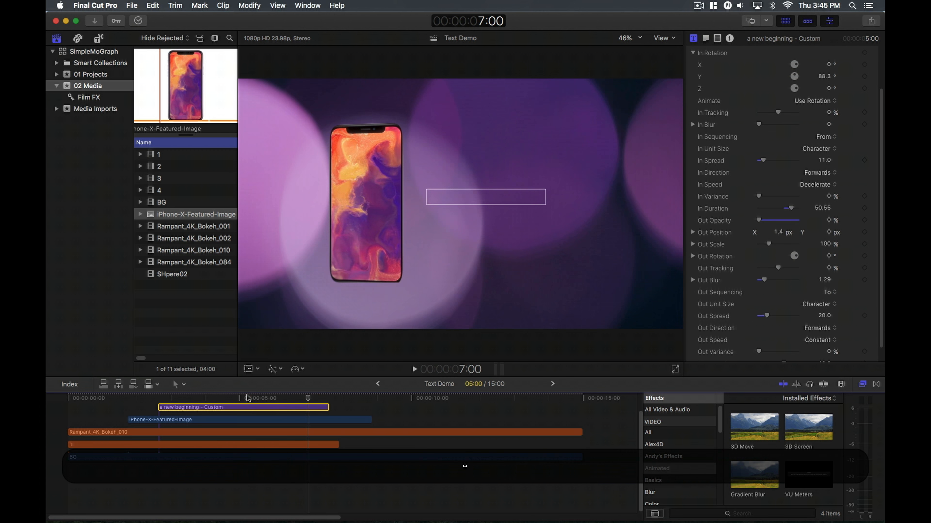
- Look through the title's Out Sequencing, Out Unit Size and Out Direction settings and play back the title animation
left_click(824, 290)
left_click(822, 308)
left_click(823, 327)
left_click(823, 326)
key("space")
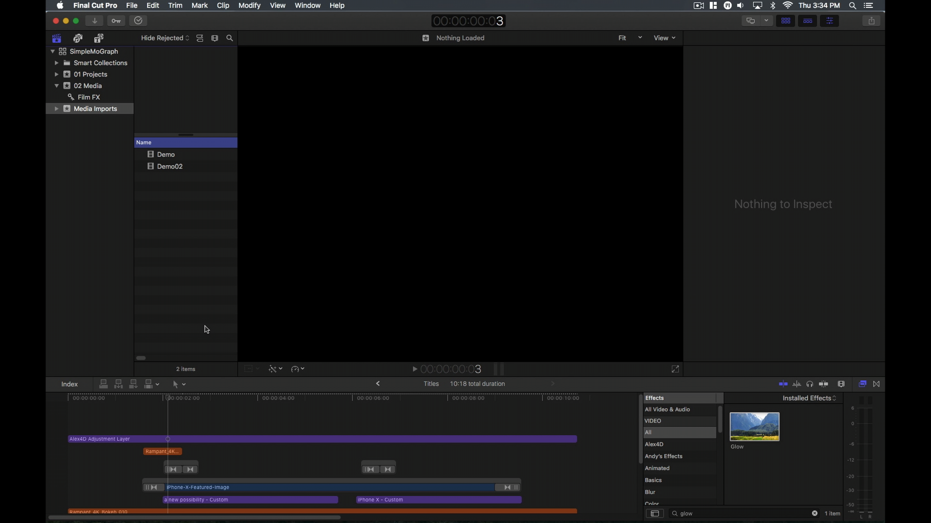
- Open the Demo02 item from Media Imports and play it back
left_click(154, 171)
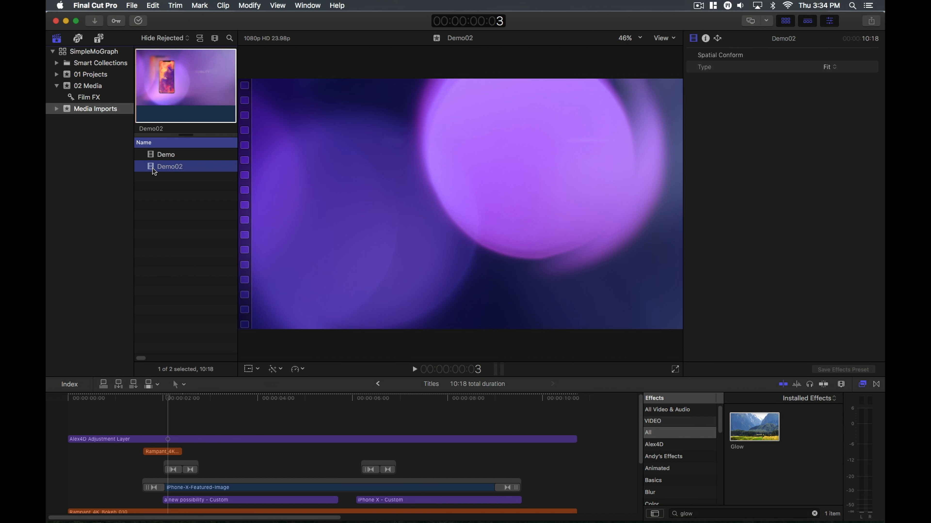
key("space")
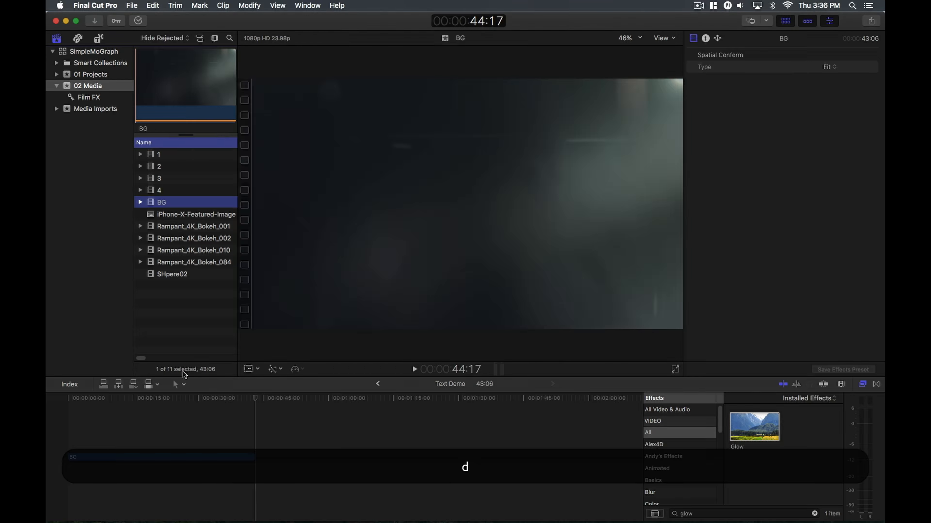
- Connect the Rampant_4K_Bokeh_010 clip above the BG clip and trim it to 15:00 to match the background
left_click(182, 251)
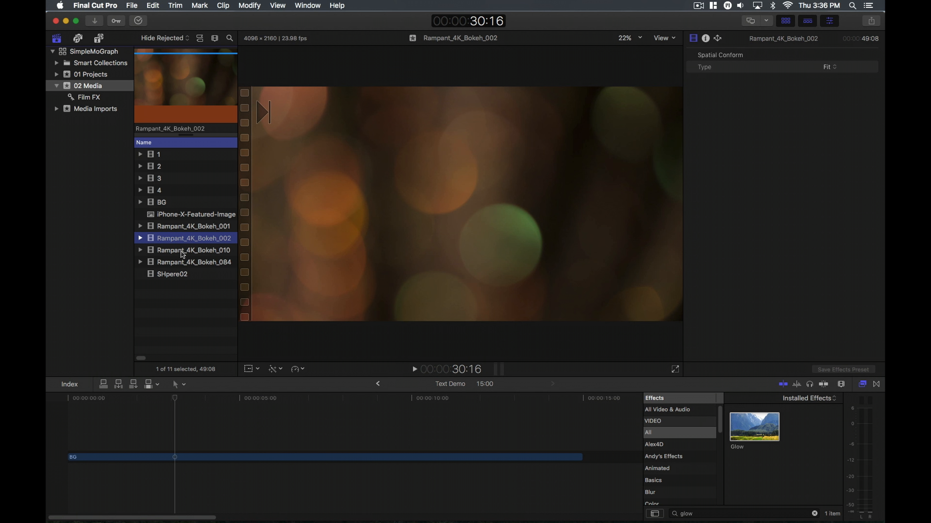
key("q")
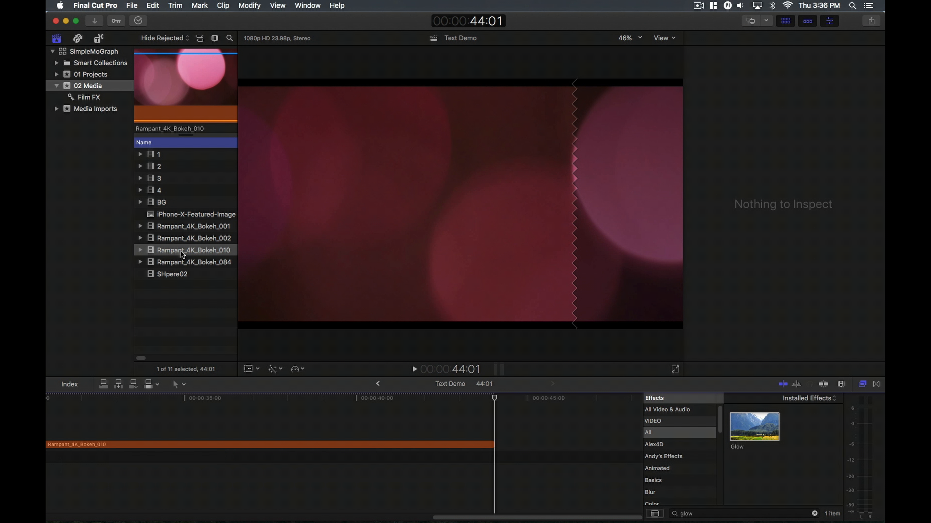
key("shift+z")
- Tint the bokeh clip with Color Finale Pro, Gamma Red -0.23, Green -0.06, Blue 0.29, and set its blend mode to Screen
left_click(125, 411)
key("alt+e")
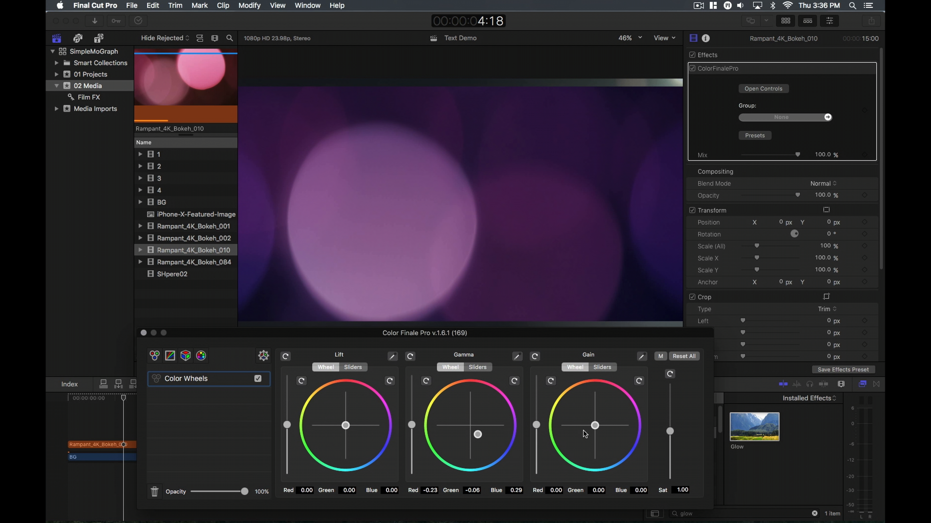
key("super+w")
left_click(823, 184)
left_click(828, 142)
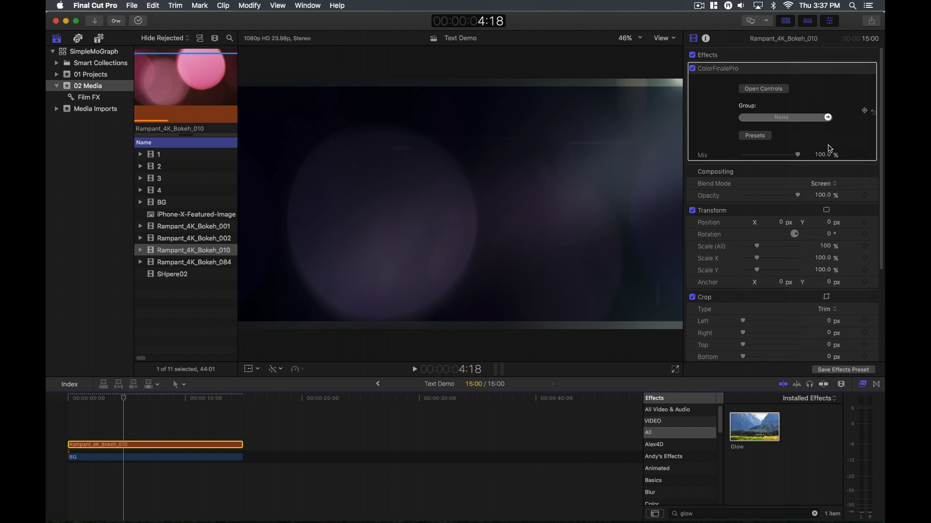
- Connect clip 1 at the start of the timeline, reposition it between the bokeh overlay and BG, and play it back
key("Home")
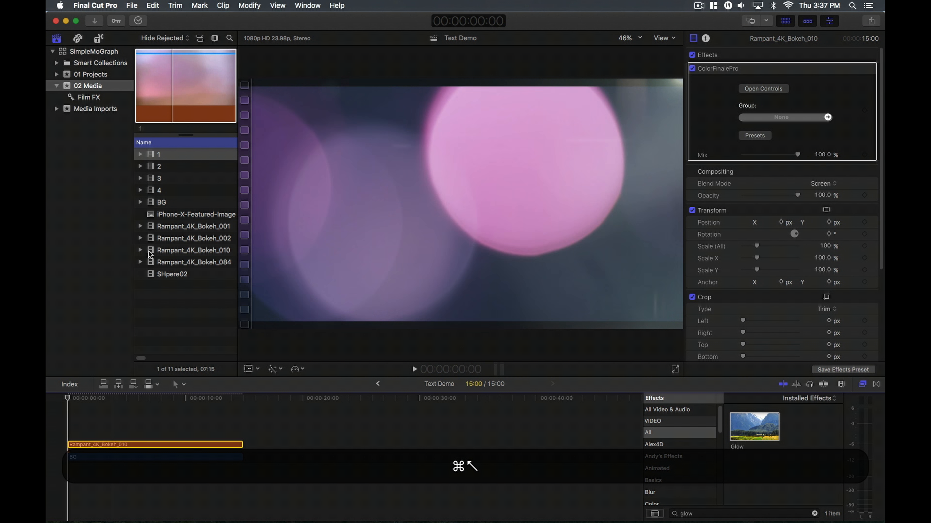
key("q")
left_click_drag(131, 434, 154, 444)
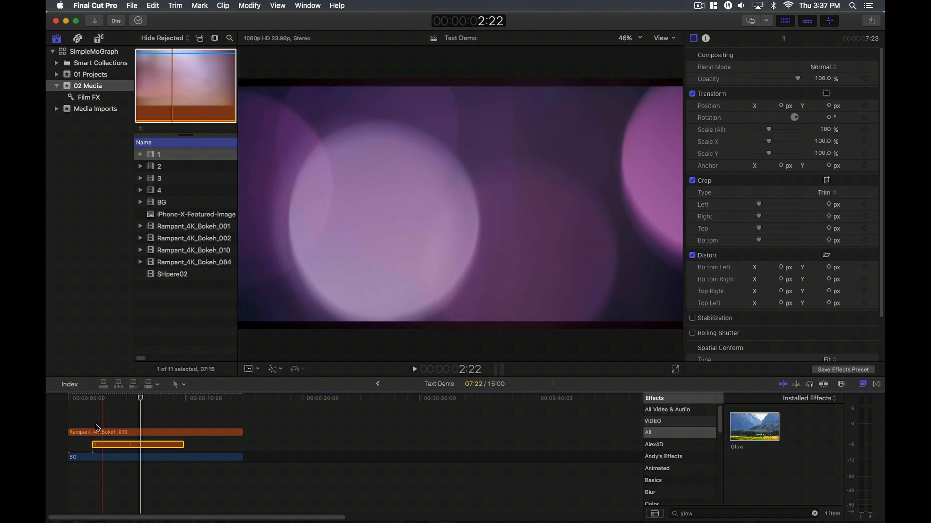
key("space")
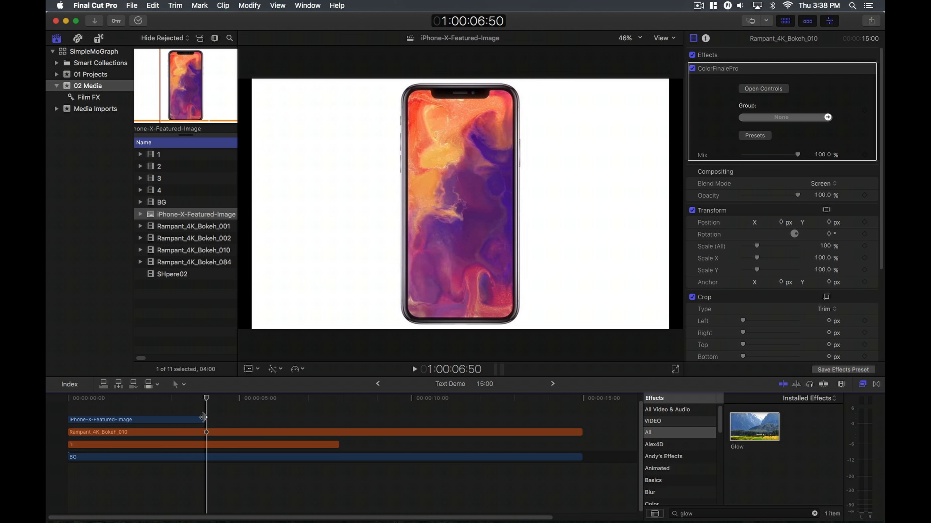
- Extend the iPhone image clip to 11:13 and apply a Shape Mask fitted to the phone, with radius 283.39 and curvature 18.33%
left_click_drag(266, 420, 524, 420)
left_click(811, 514)
left_click_drag(808, 475, 400, 424)
left_click_drag(324, 206, 401, 200)
left_click_drag(460, 102, 413, 87)
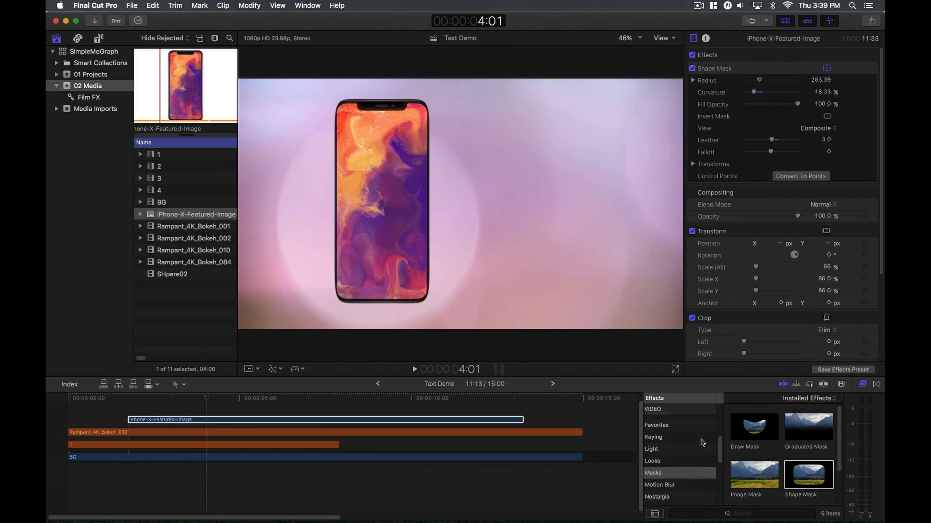
- Apply the 3D Move effect from the Animated category to the iPhone clip and collapse its settings
scroll(678, 455, "up", 5)
left_click(669, 469)
left_click_drag(747, 433, 366, 422)
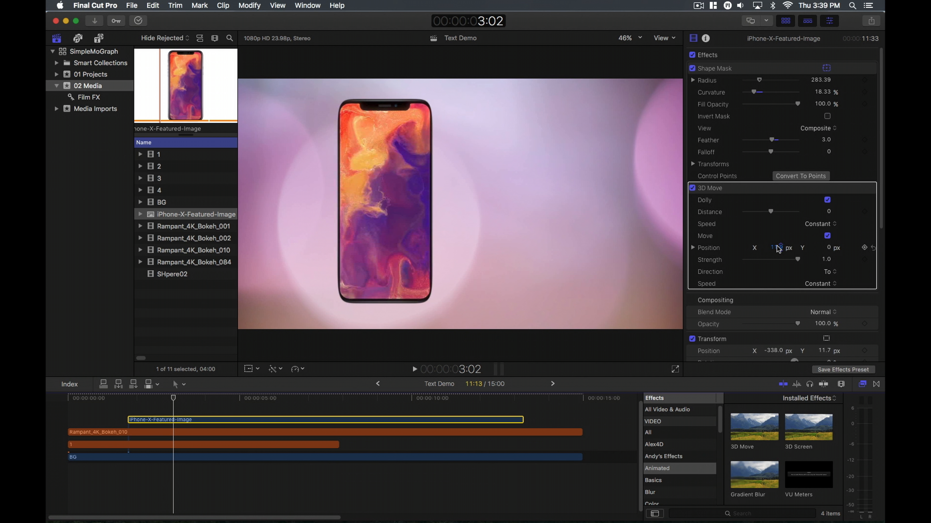
left_click(863, 188)
- Apply the 3D Screen effect to the iPhone clip and reposition its on-screen corner handles around the phone
left_click_drag(813, 427, 265, 422)
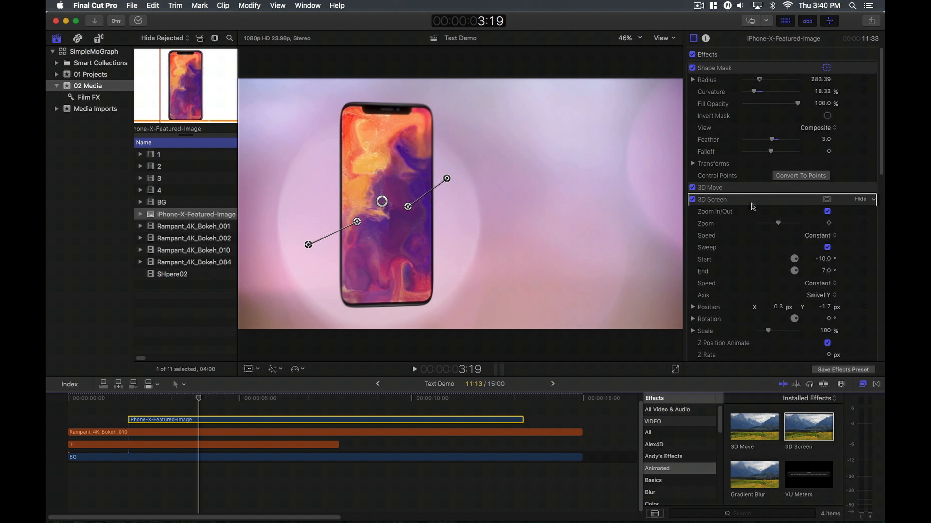
scroll(769, 209, "down", 3)
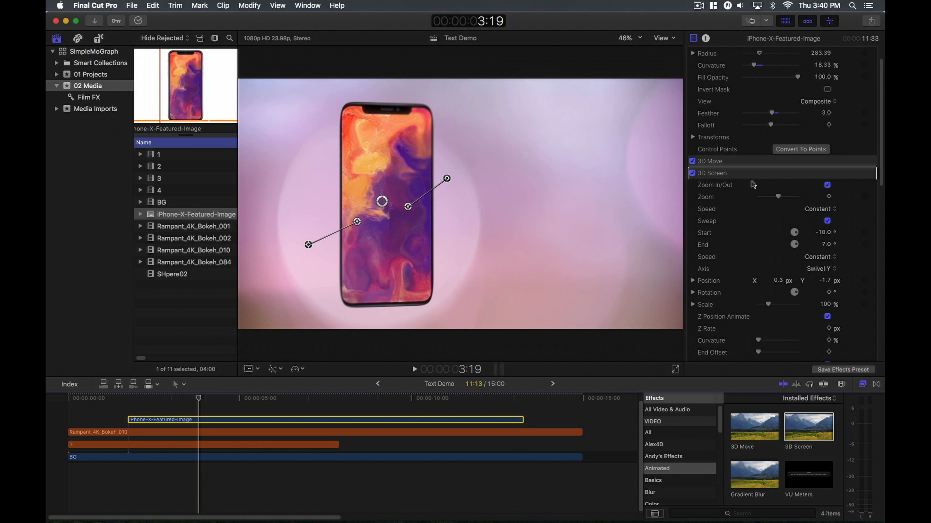
left_click_drag(308, 245, 300, 235)
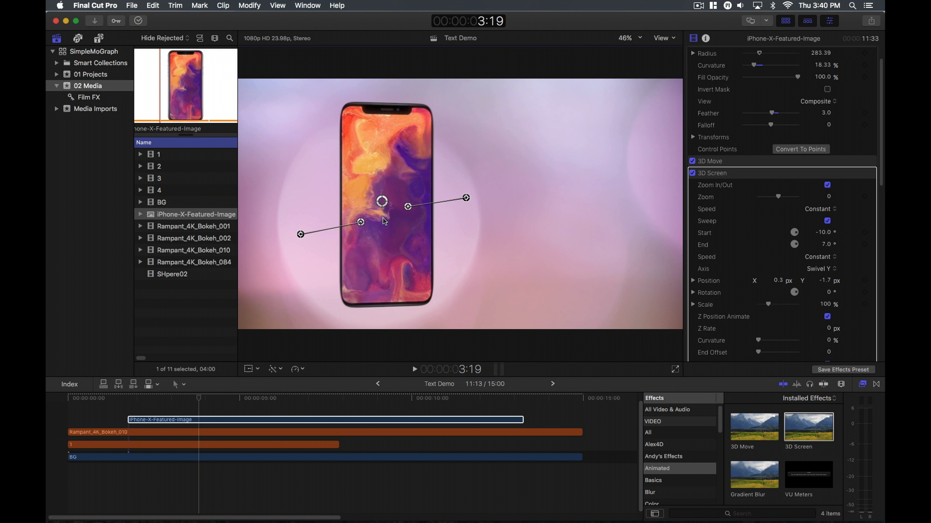
left_click_drag(362, 223, 361, 232)
left_click_drag(302, 237, 306, 310)
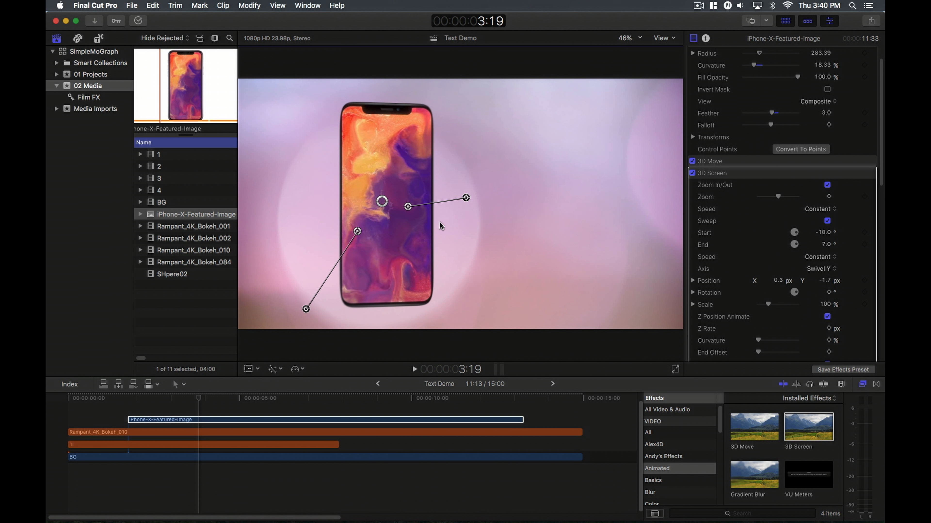
- Disable the 3D Screen's Zoom In/Out and set its sweep Start to -17.2° and End to 22°, previewing the motion
key("/")
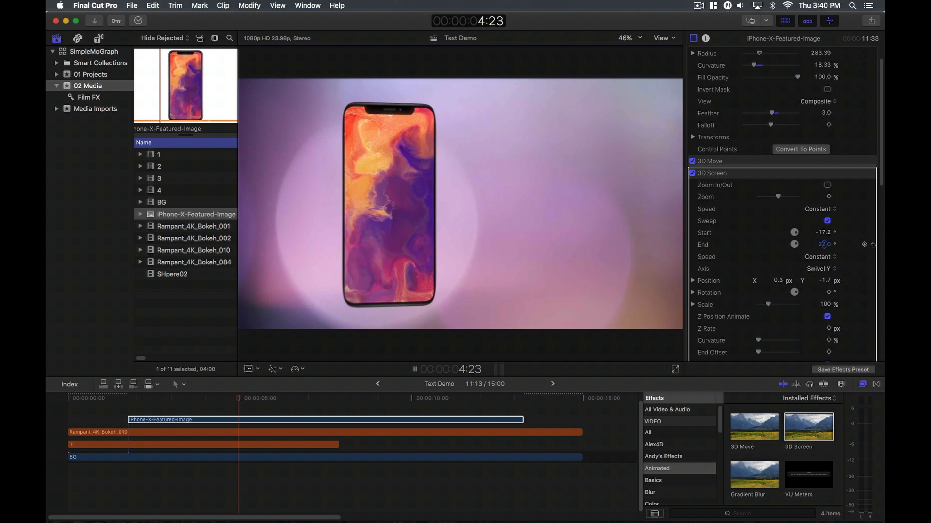
key("/")
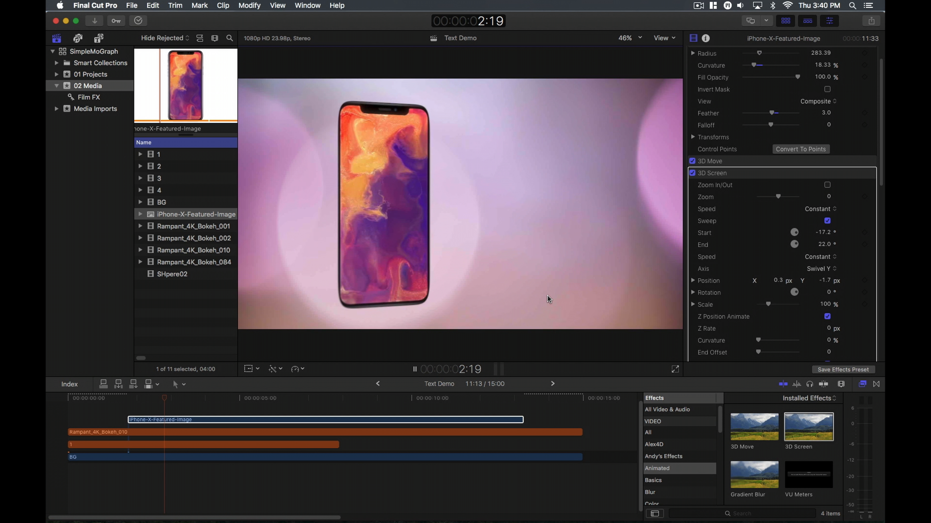
key("space")
- Try the Tilt X sweep axis on the 3D Screen effect in playback and restore the Swivel Y axis
left_click(819, 270)
left_click(819, 260)
key("/")
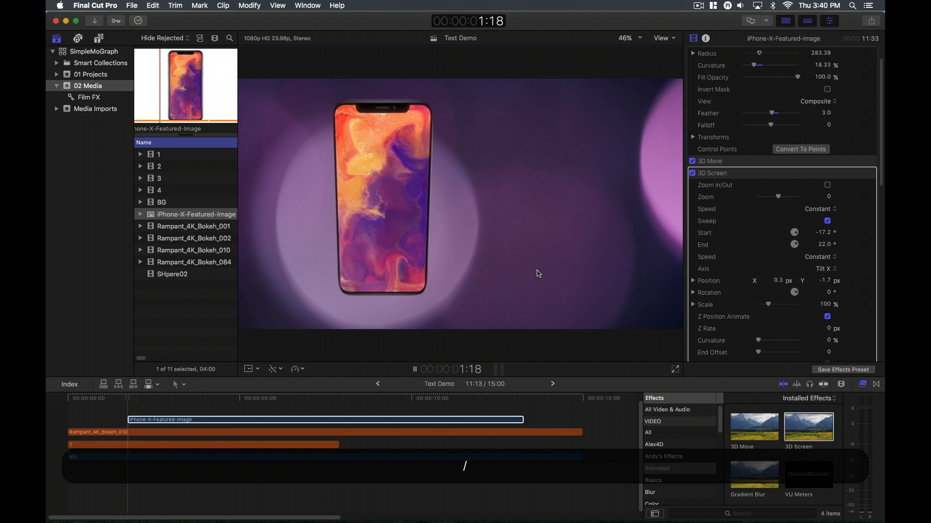
key("space")
left_click(820, 270)
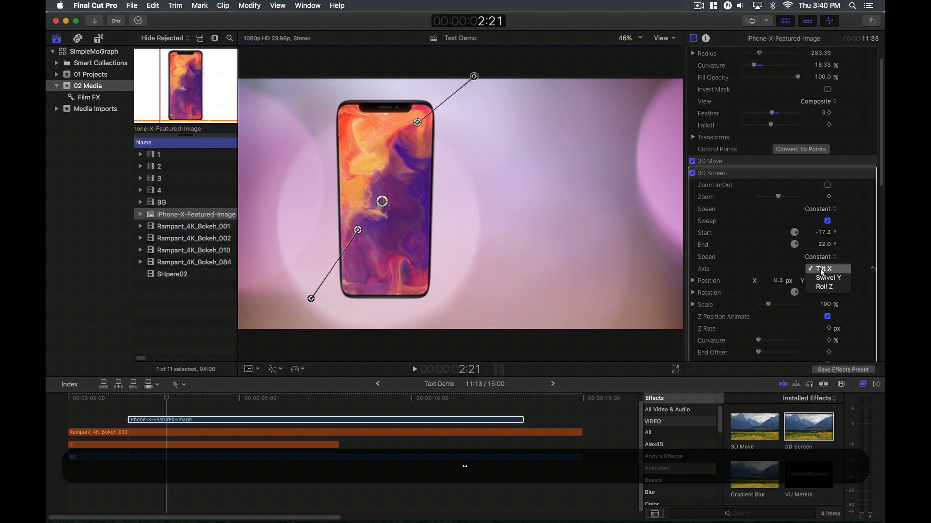
left_click(820, 281)
- Shorten the iPhone clip to 07:03 and set its 3D Screen sweep End to 17°, previewing the motion
left_click_drag(524, 420, 372, 420)
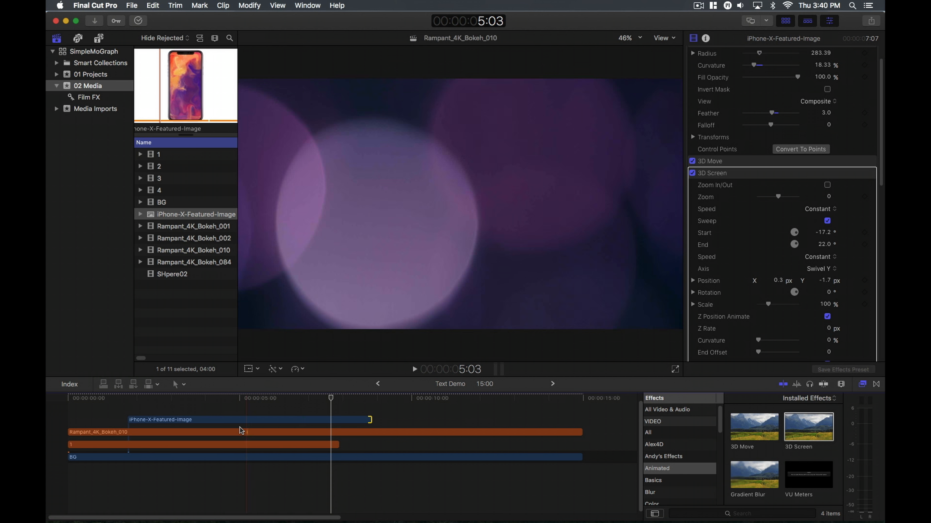
left_click(224, 420)
key("/")
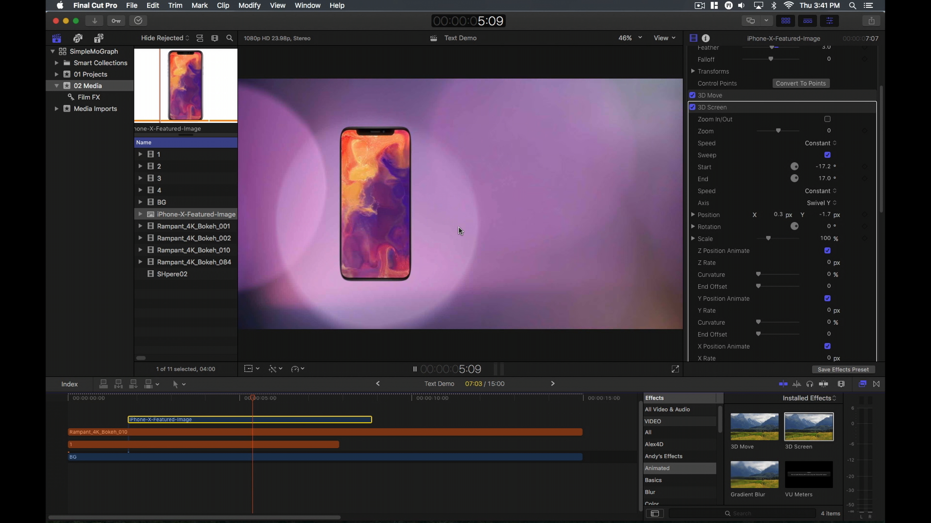
key("space")
- Remove the 3D Move effect and enable the 3D Screen's Zoom In/Out with a Zoom of 0.04, previewing the motion
left_click(713, 98)
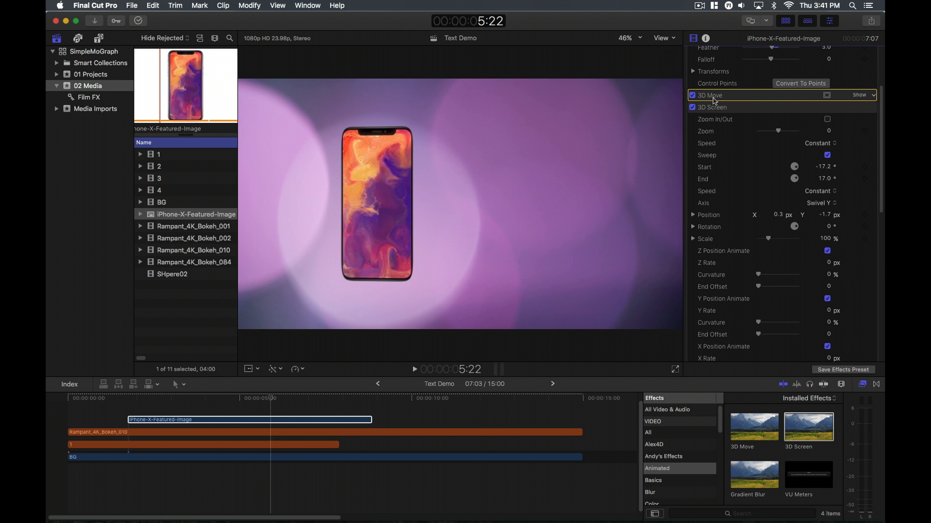
key("BackSpace")
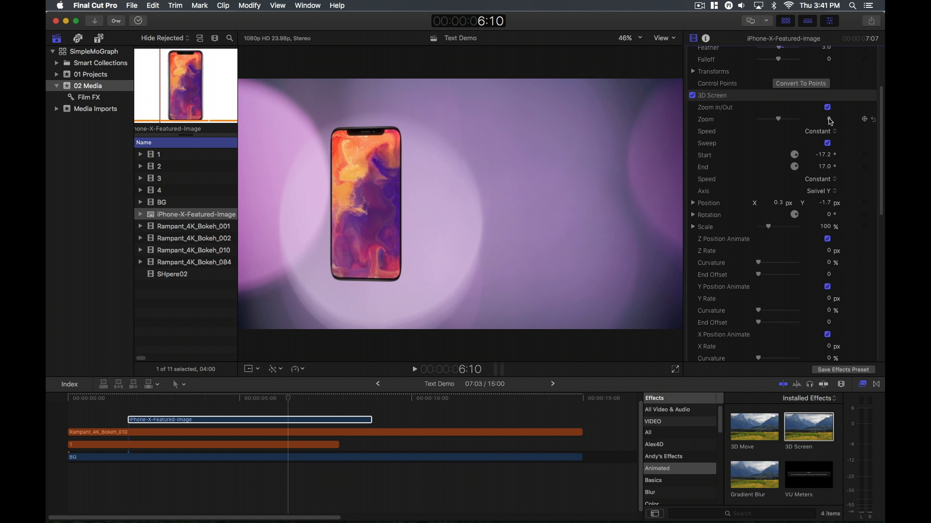
mouse_move(829, 120)
left_mouse_down()
mouse_move(829, 110)
mouse_move(828, 122)
left_mouse_up()
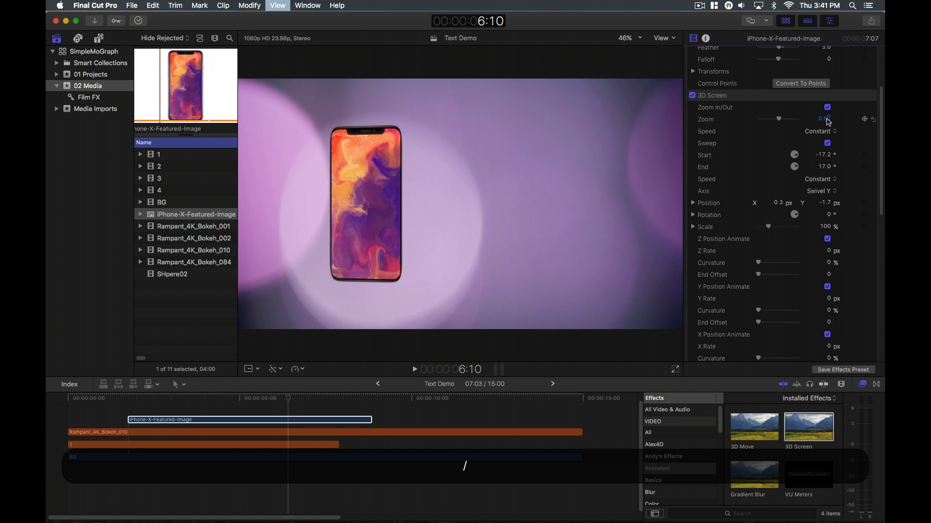
key("/")
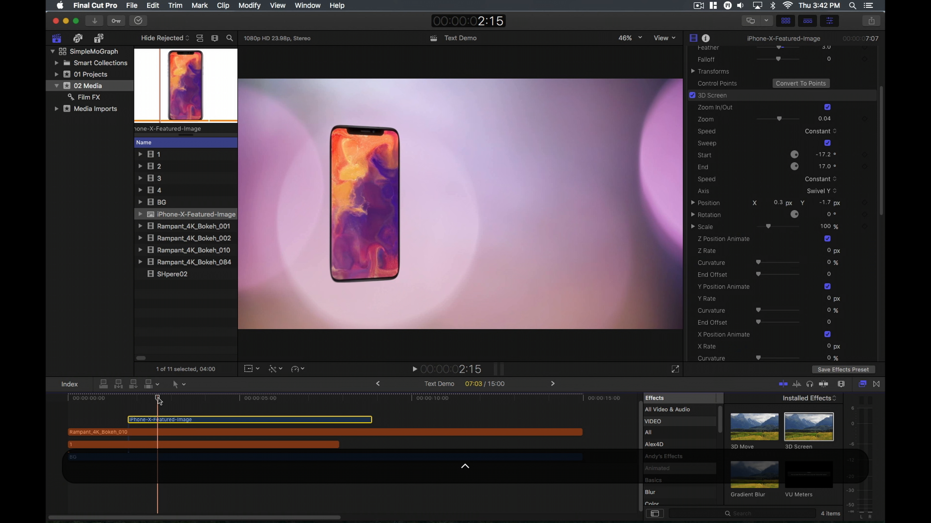
- Add a Custom title above the iPhone clip starting at 2:15 and select it for editing
key("ctrl+t")
left_click(225, 395)
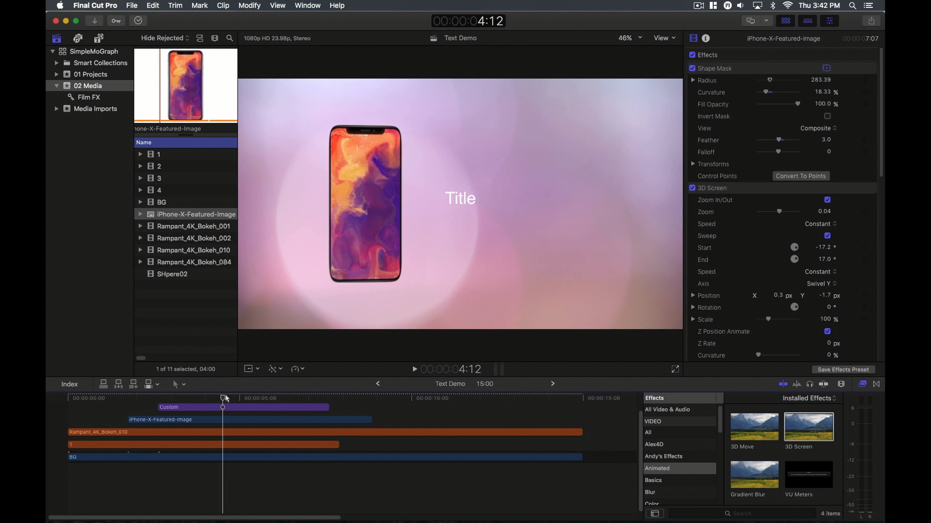
left_click(226, 406)
left_click(219, 406)
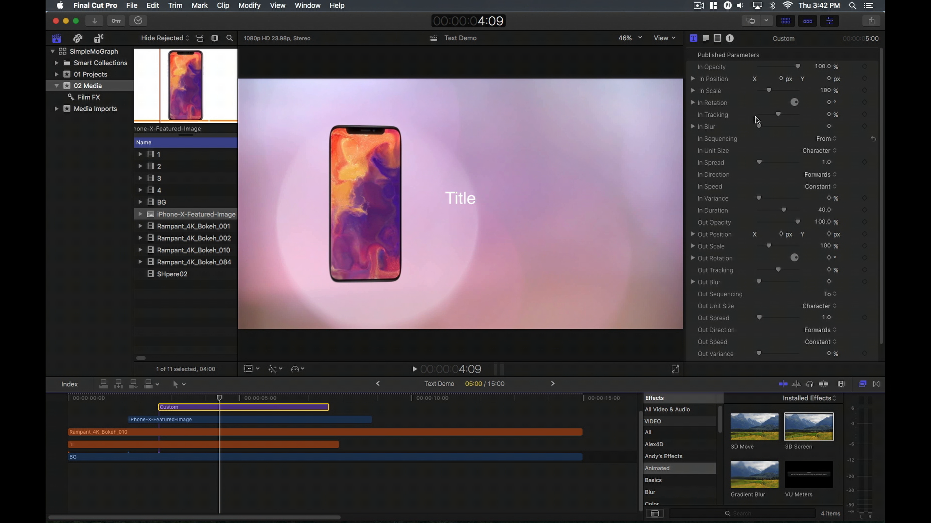
- Set the title's In Opacity to 0% and In Position X to -0.4 px, and park the playhead at 3:07
left_click(695, 39)
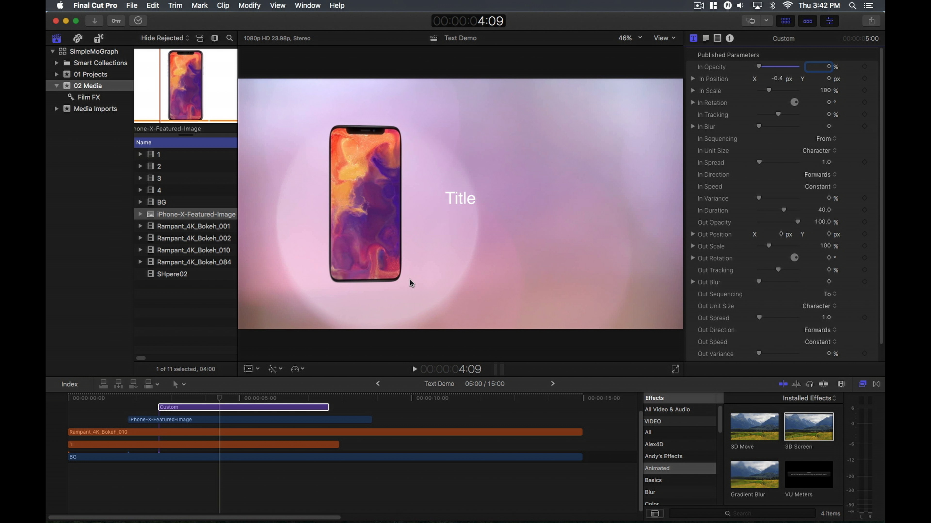
left_click(220, 407)
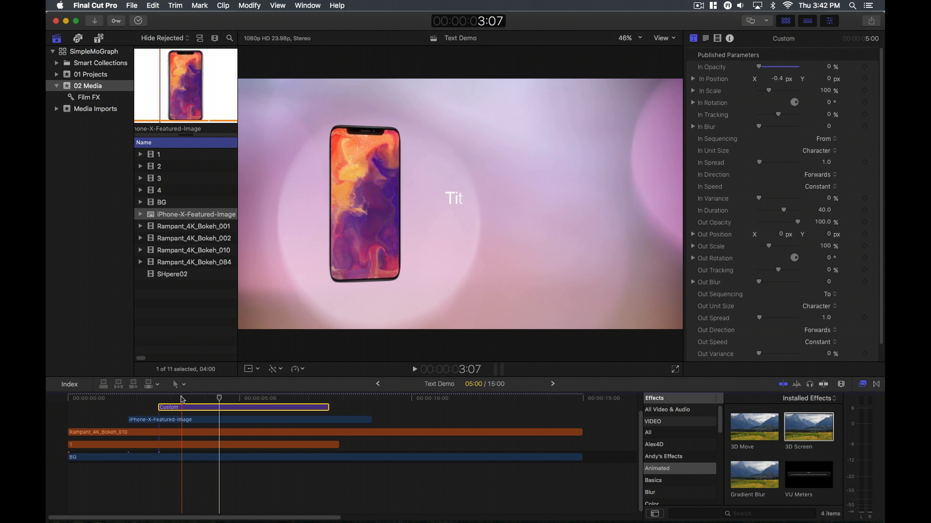
left_click(181, 398)
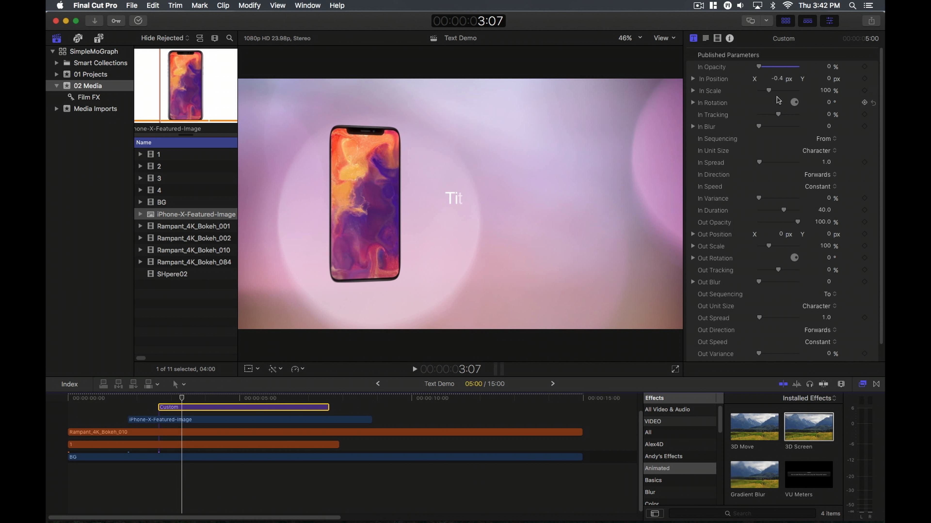
- Set the title's In Rotation Y to 88.3°, In Spread to 11, In Speed to Decelerate and In Duration to 50.55, and play it
left_click(693, 103)
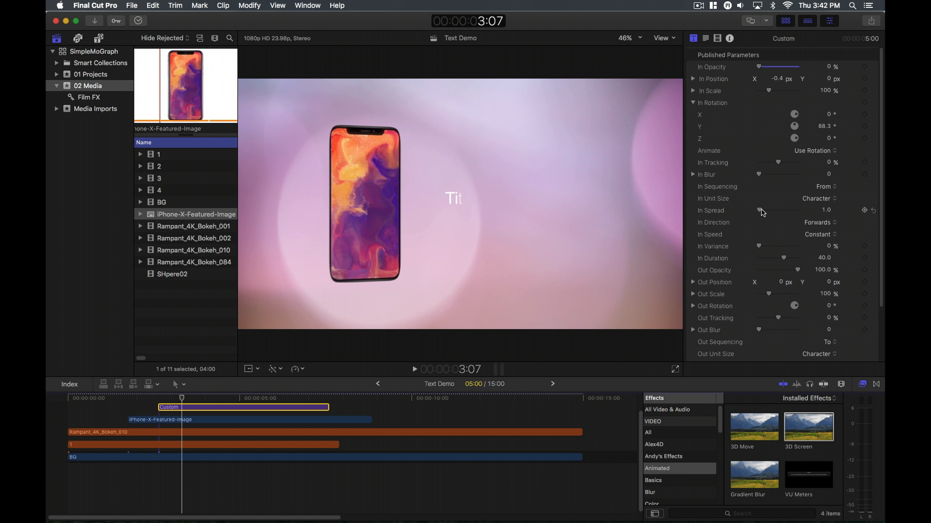
left_click_drag(762, 209, 764, 209)
left_click(831, 235)
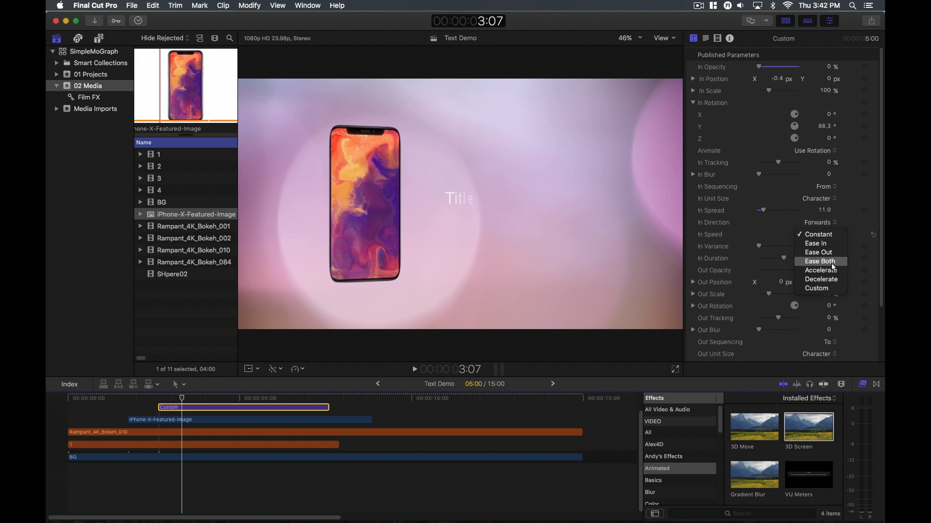
left_click(821, 279)
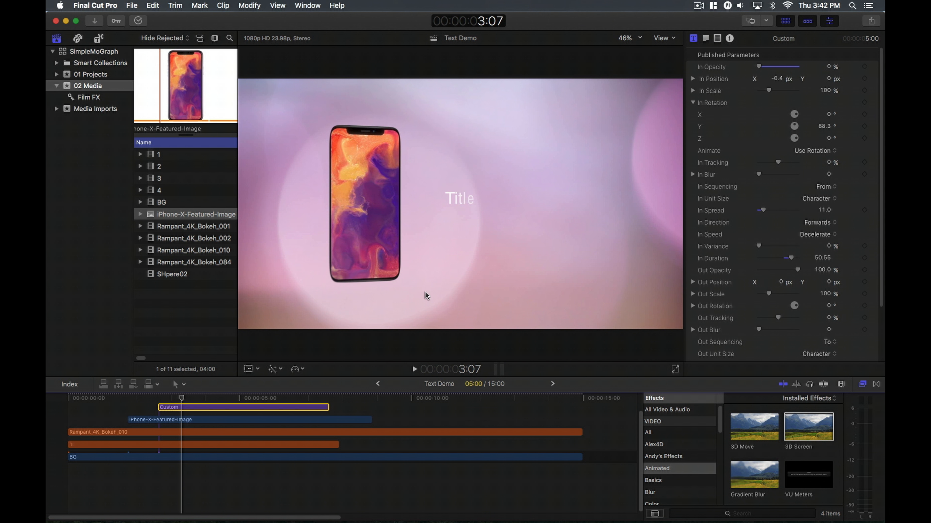
left_click(147, 402)
key("space")
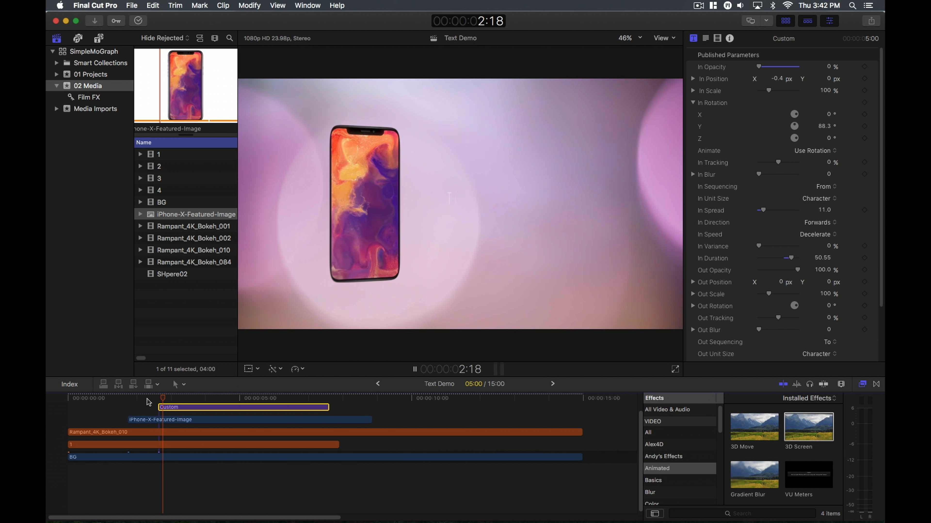
- Set the title's In Position X to -1.8 px, preview it, and add the 3D Move effect to the title with its parameters expanded
key("space")
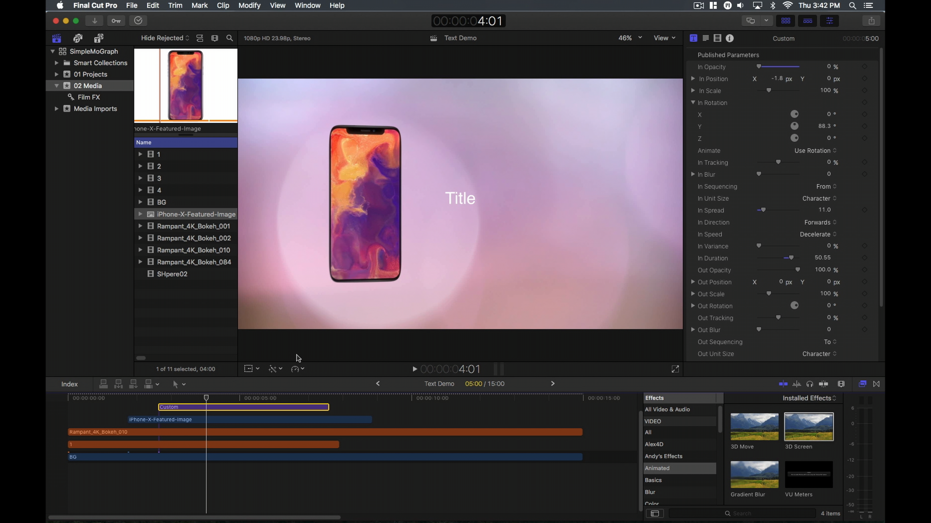
key("space")
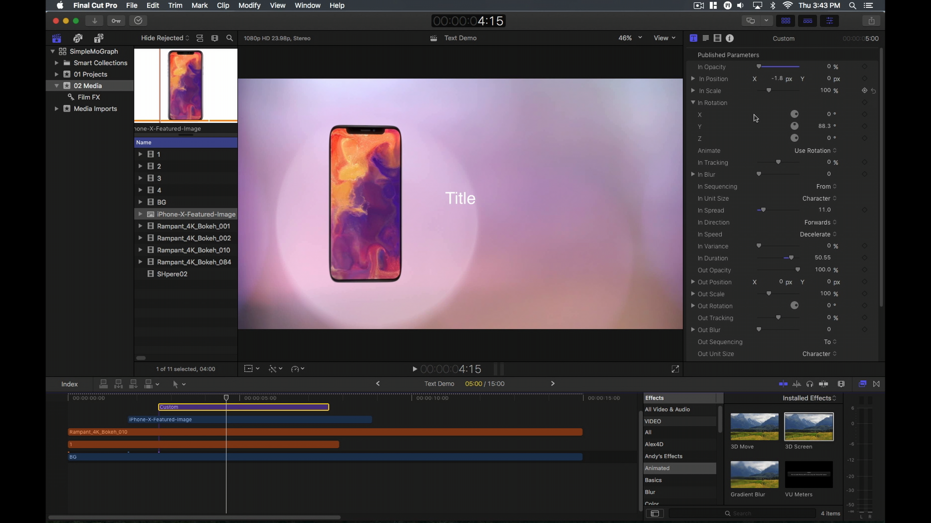
left_click_drag(754, 427, 276, 408)
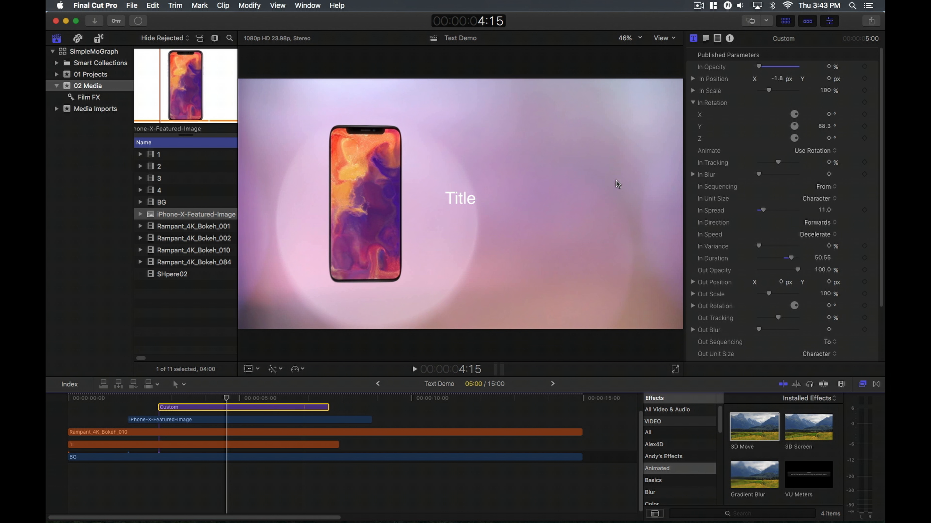
left_click(718, 38)
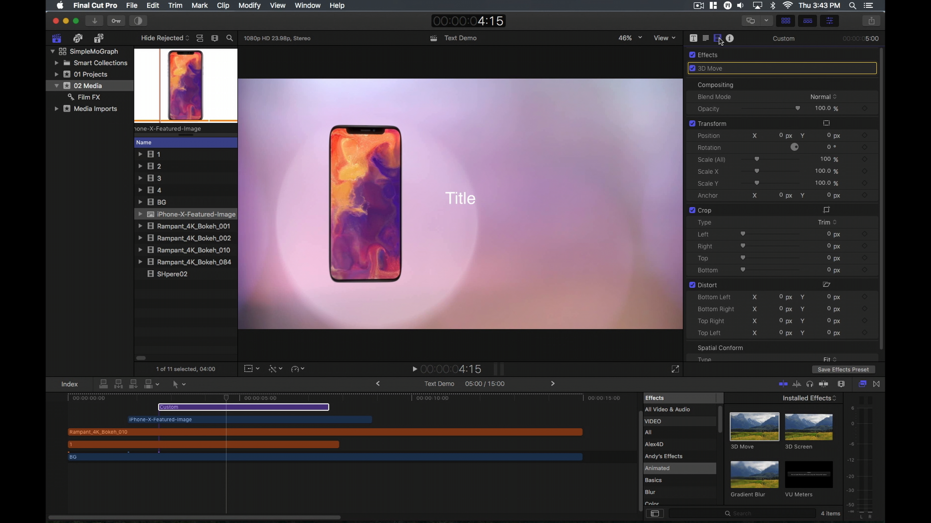
left_click(859, 68)
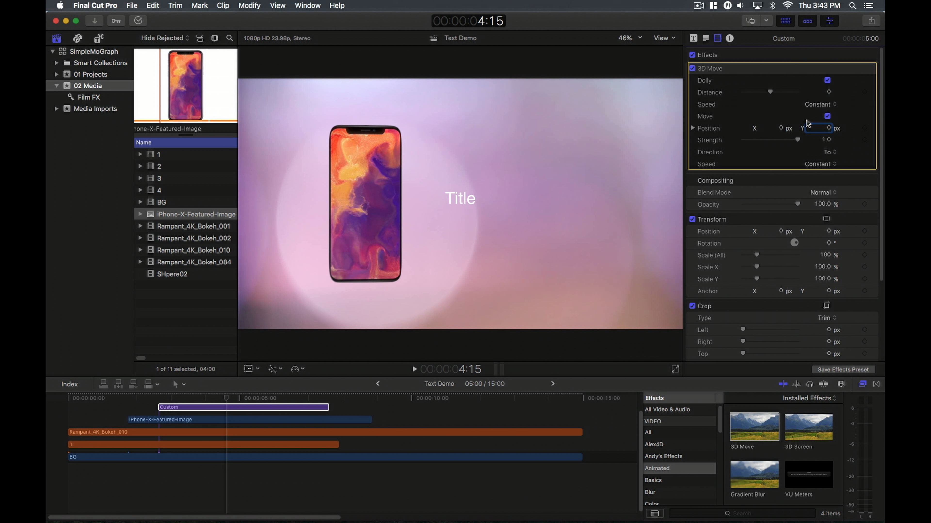
- Set the title's 3D Move Position X to 5 px and replay the title to check the drift
key("super")
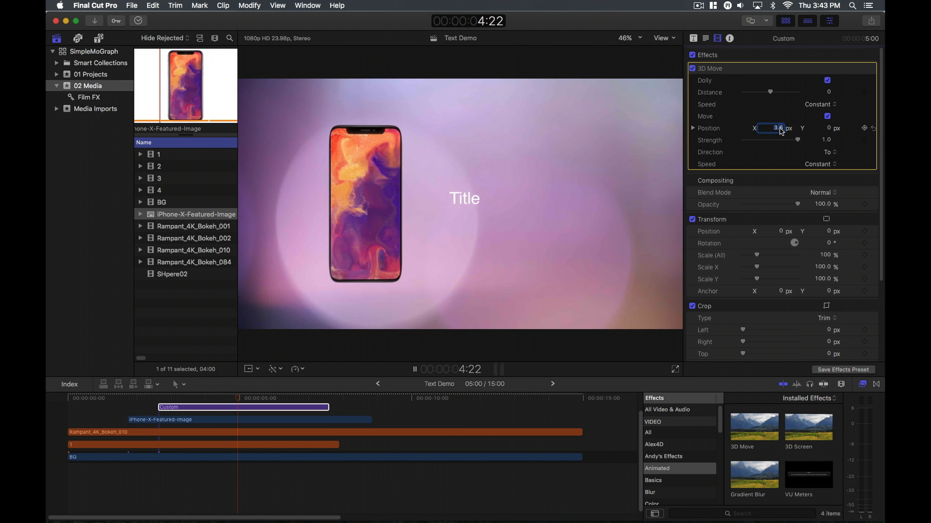
key("space")
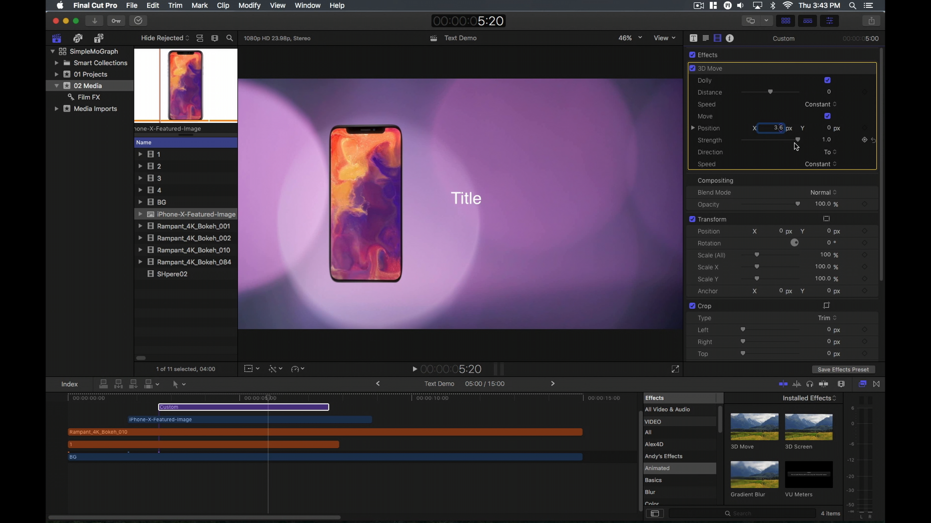
type("5")
key("Return")
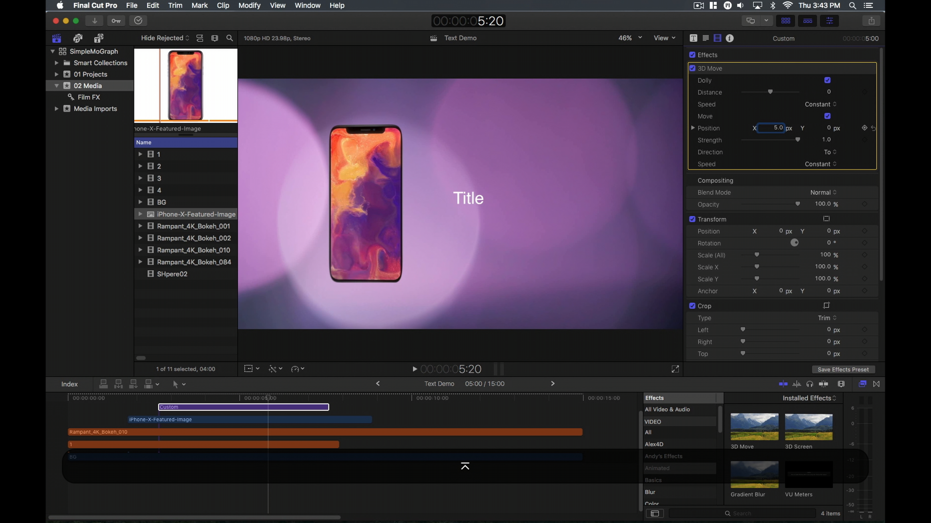
key("Up")
key("space")
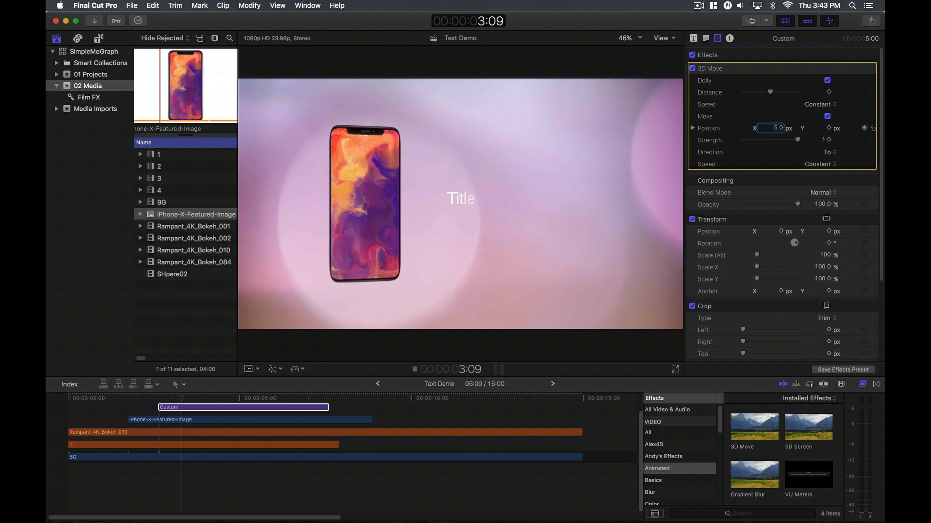
- Set the title's In Position X to -1 px and play the animation around the title
key("space")
left_click(693, 38)
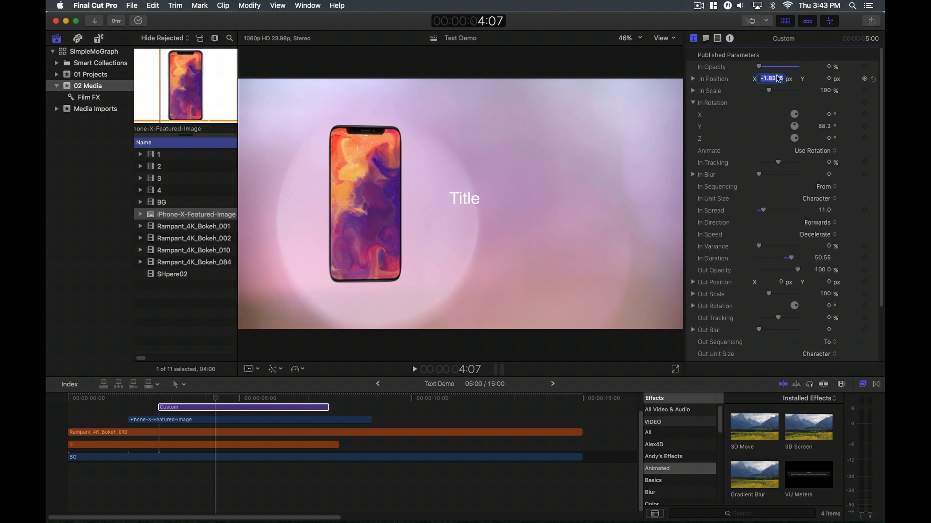
type("-1")
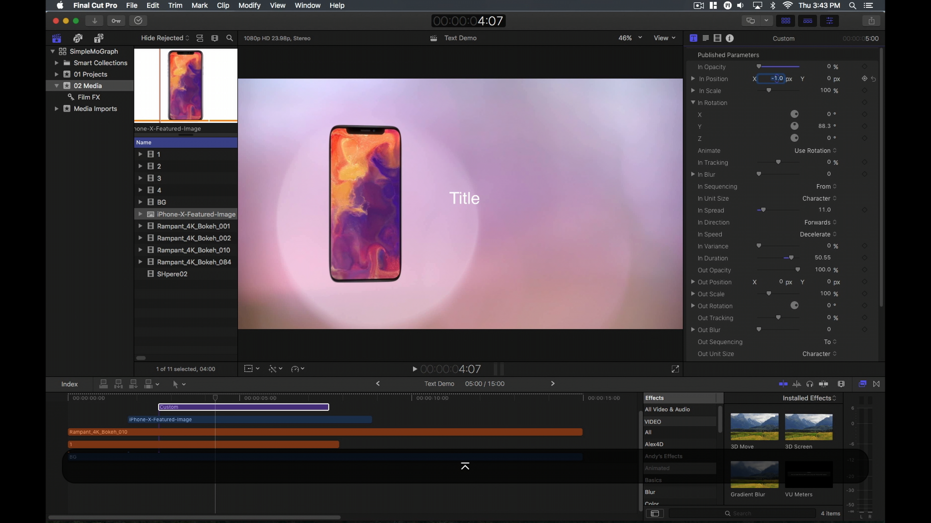
key("shift+slash")
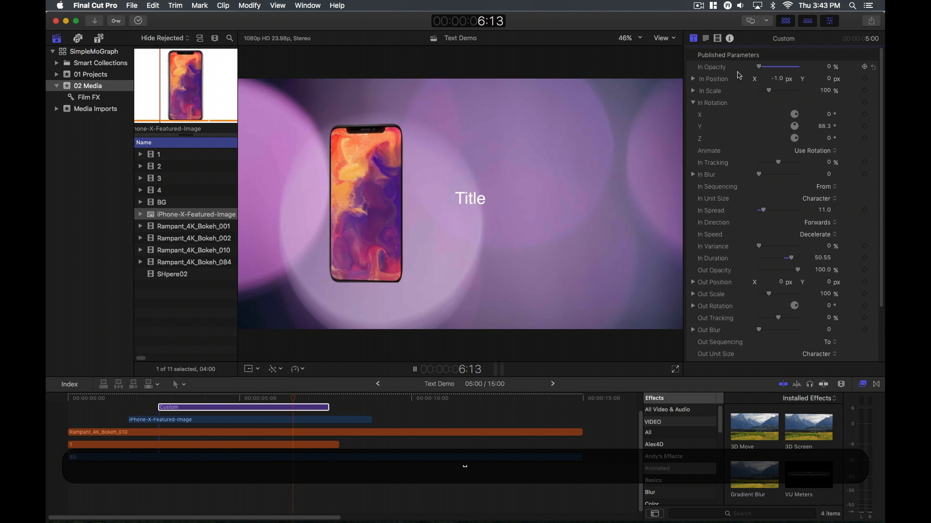
- Replace the title's placeholder text with "a new beginning"
left_click(705, 39)
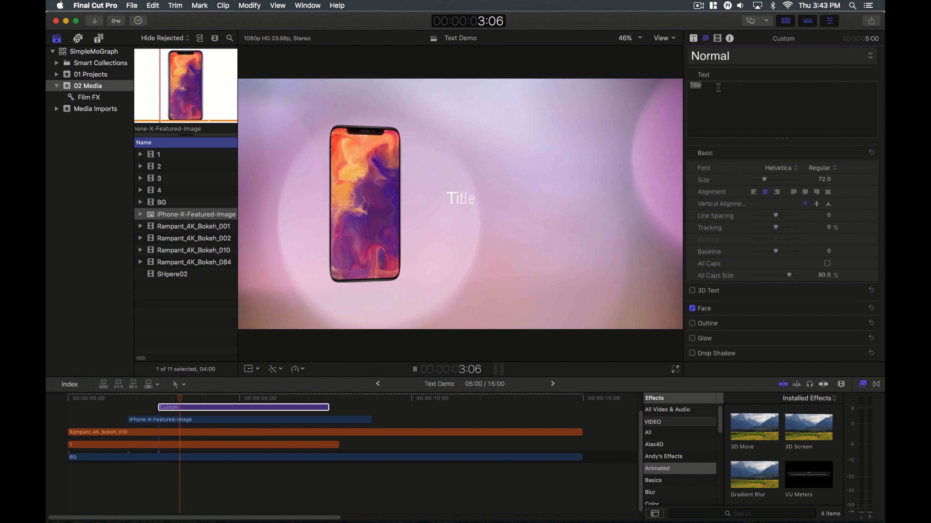
left_click(717, 89)
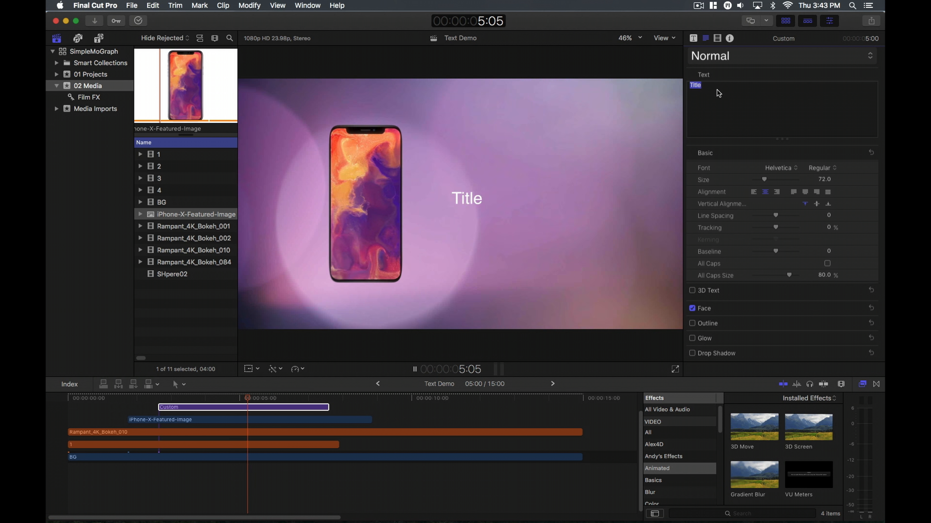
key("shift")
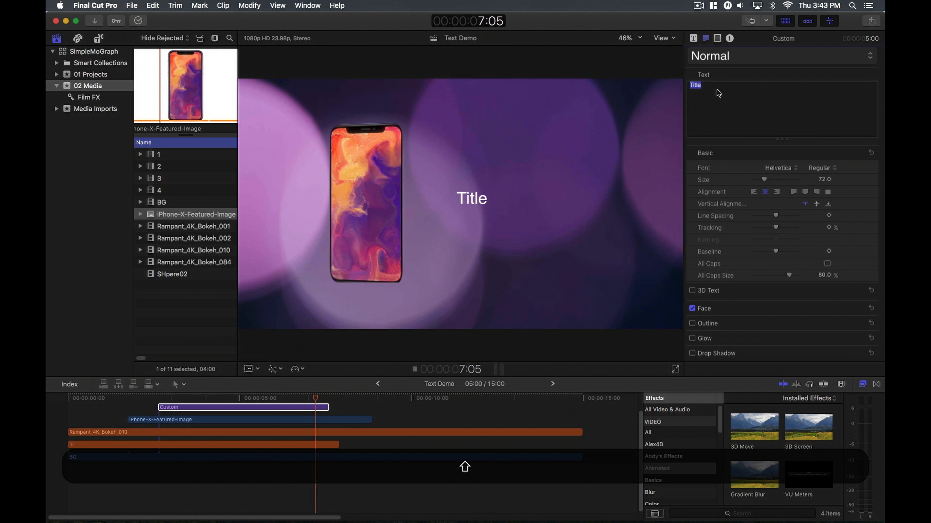
type("a")
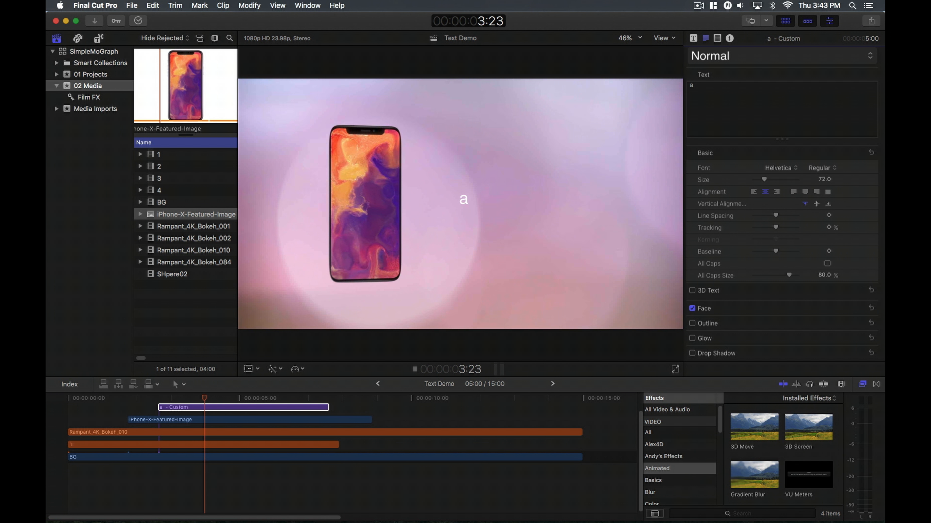
type(" new")
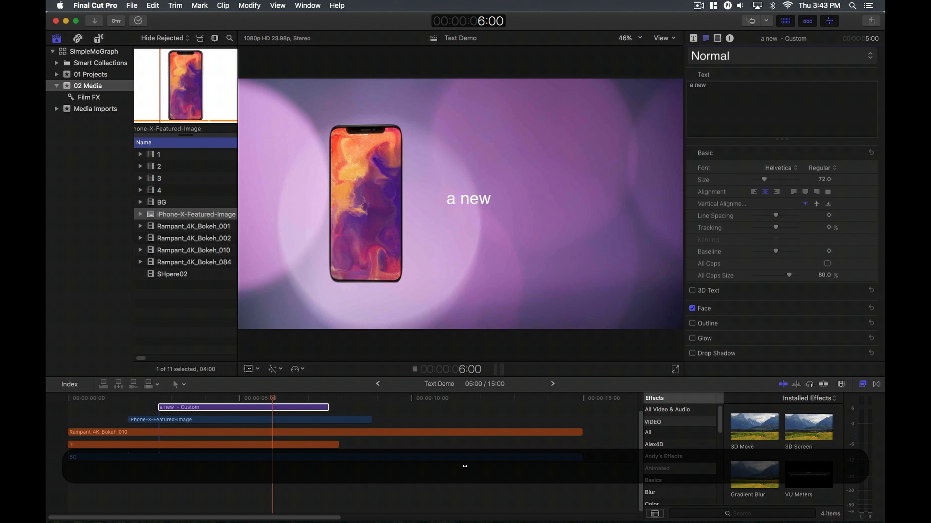
type(" be")
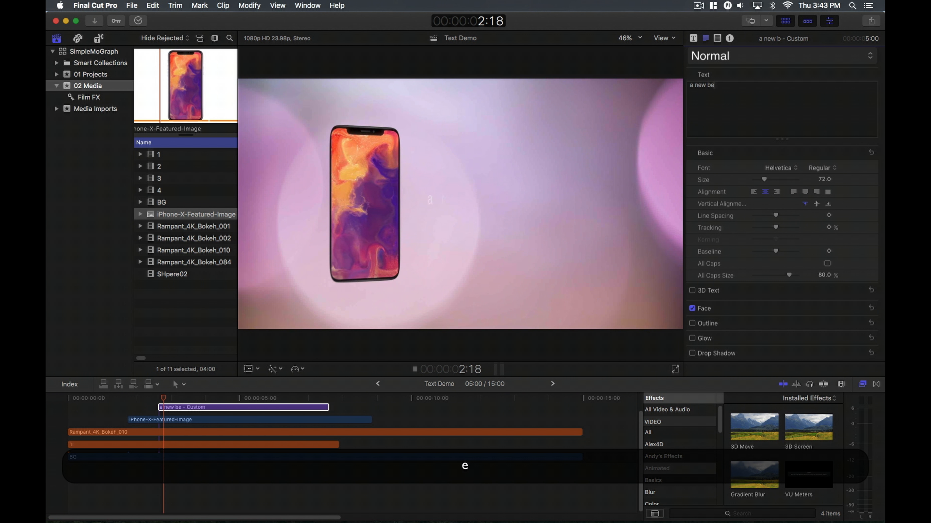
type("g")
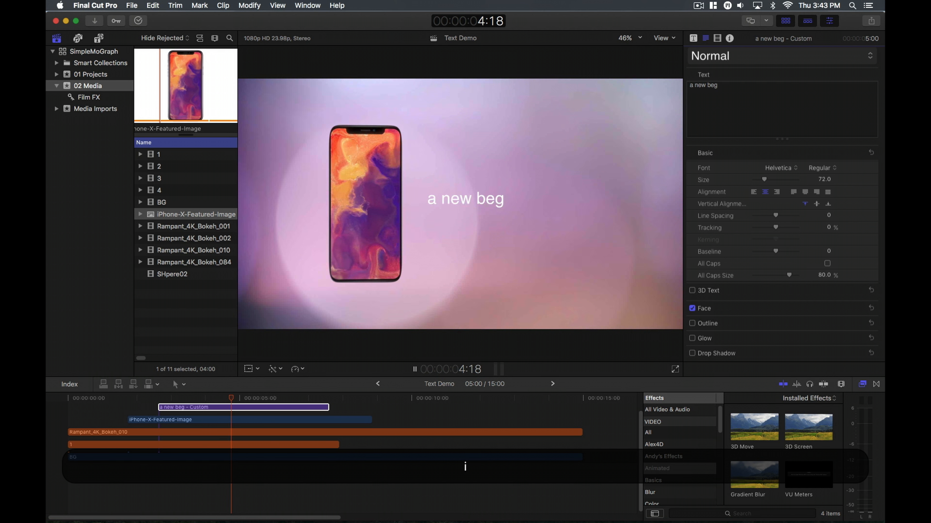
type("inning")
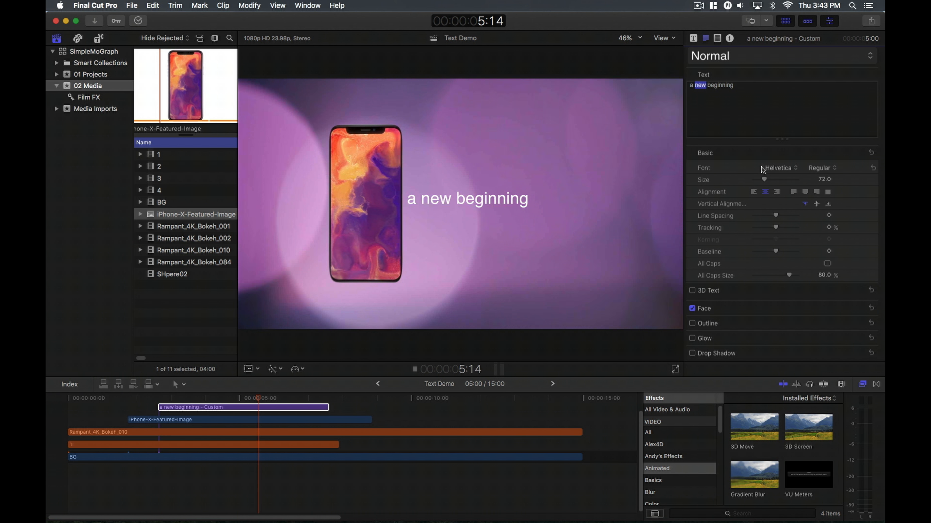
- Set the font of the whole title text to Roboto in the Thin style
triple_click(704, 89)
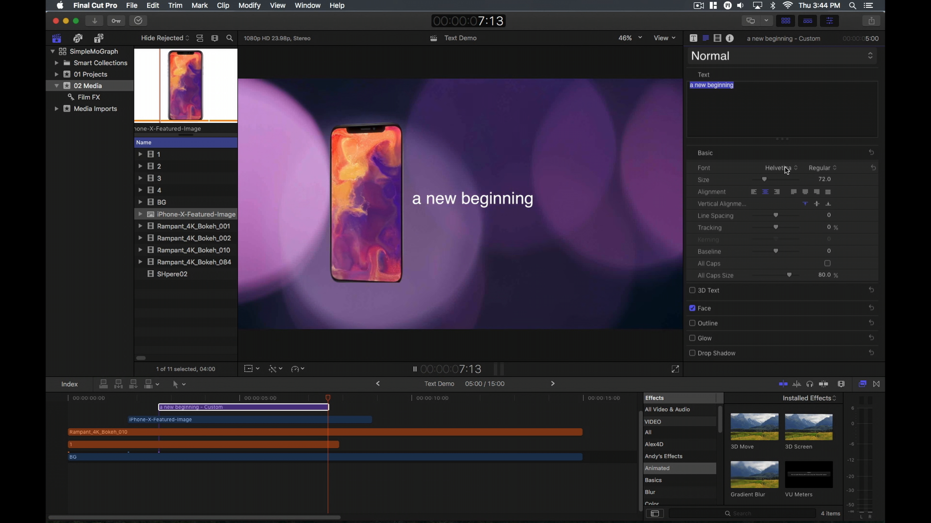
left_click(786, 169)
type("r")
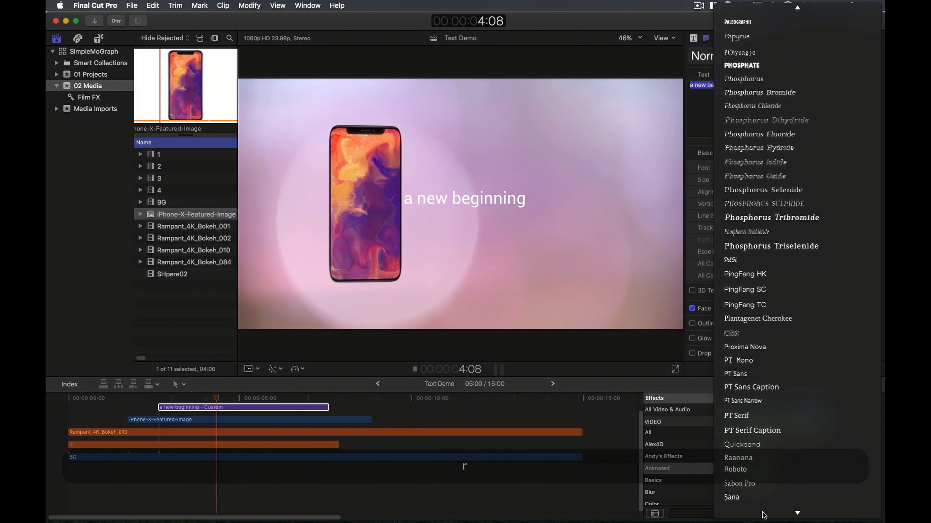
left_click(742, 465)
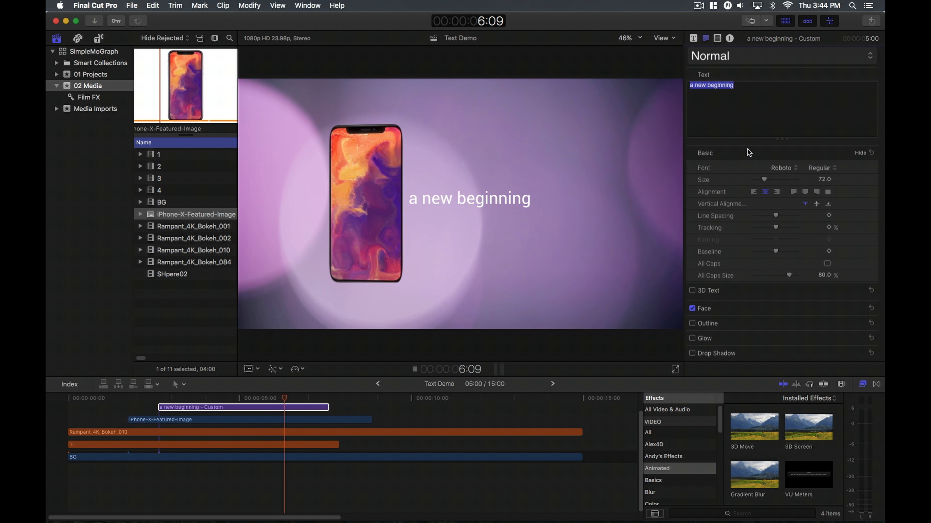
left_click(821, 168)
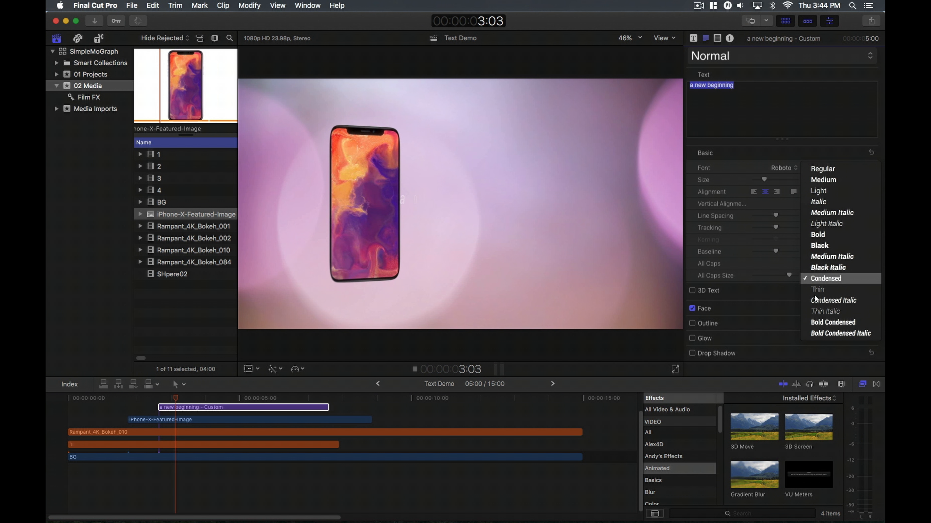
left_click(817, 290)
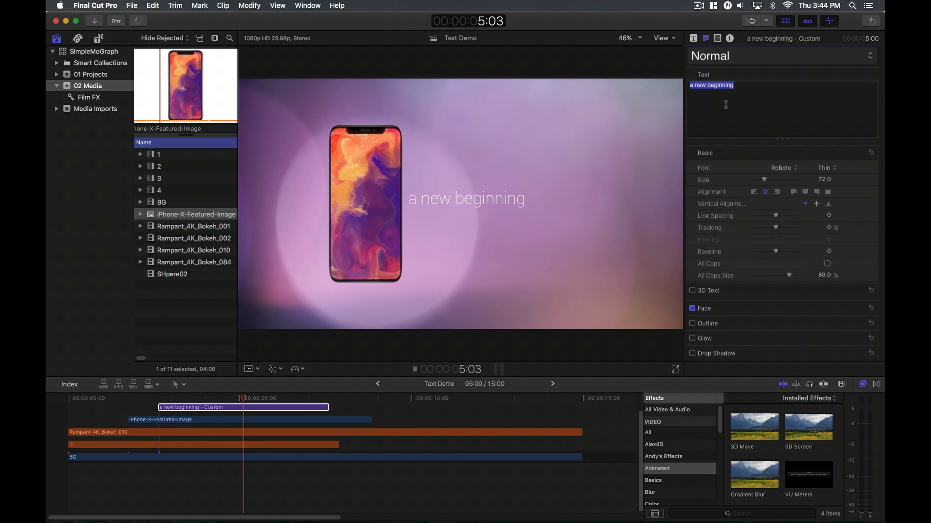
- Give only the word "new" the Roboto Regular style, with All Caps on at an All Caps Size of 100%
double_click(699, 85)
left_click(820, 168)
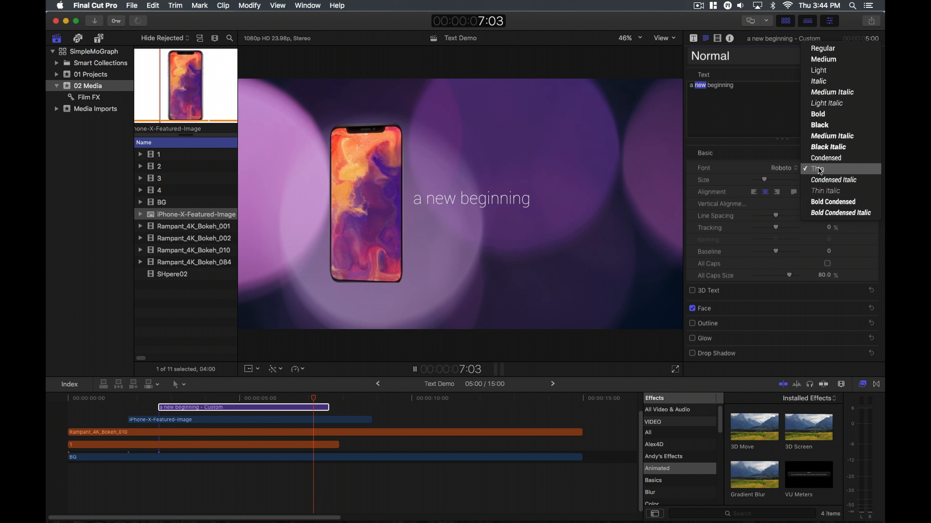
left_click(823, 48)
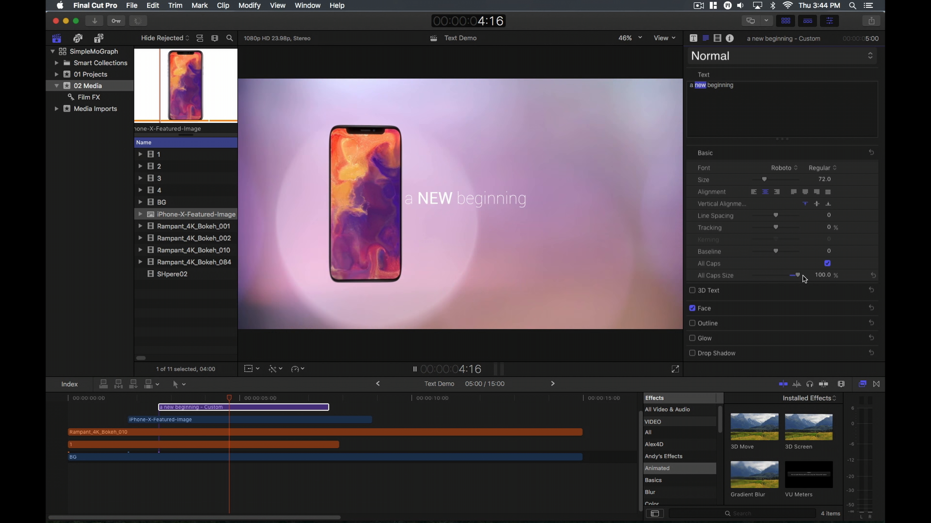
left_click(796, 275)
- Turn on All Caps for the entire title text and set the All Caps Size to 88.61%
double_click(720, 85)
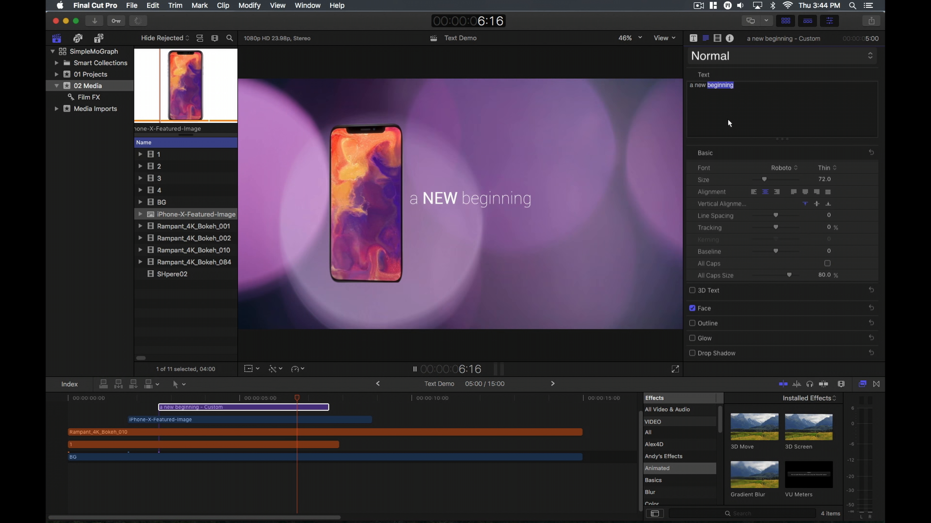
left_click(826, 264)
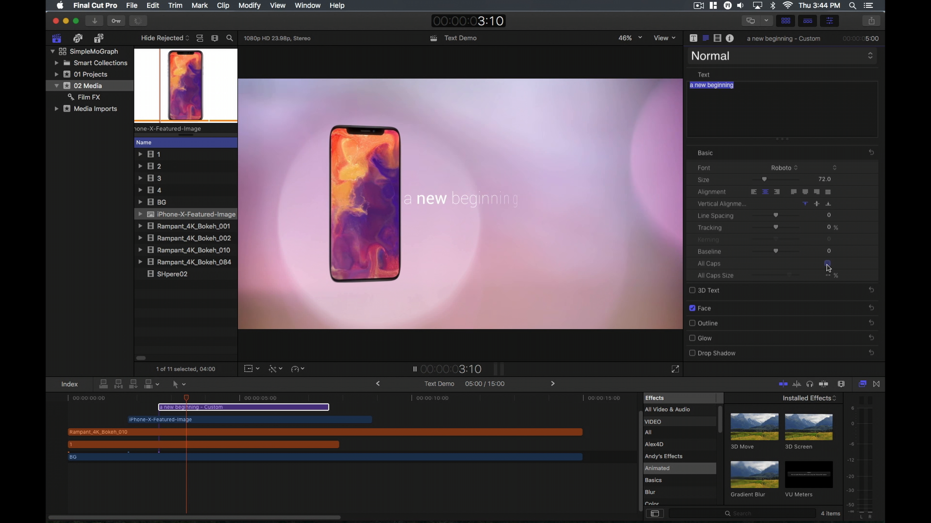
left_click(826, 276)
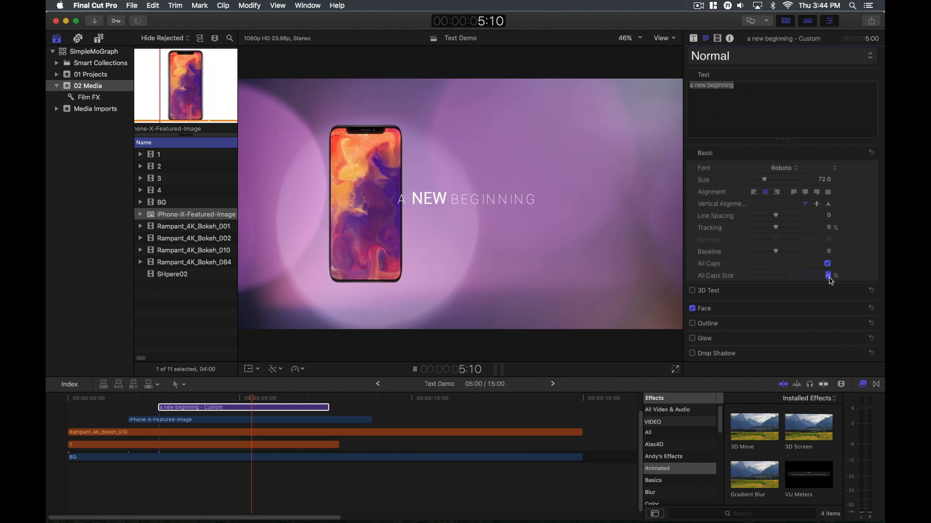
type("100")
key("Return")
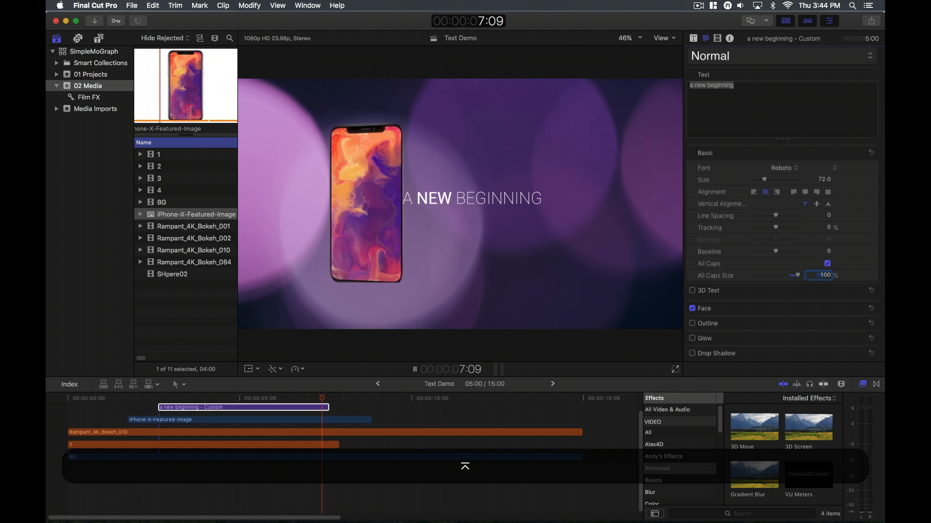
left_click_drag(796, 274, 791, 274)
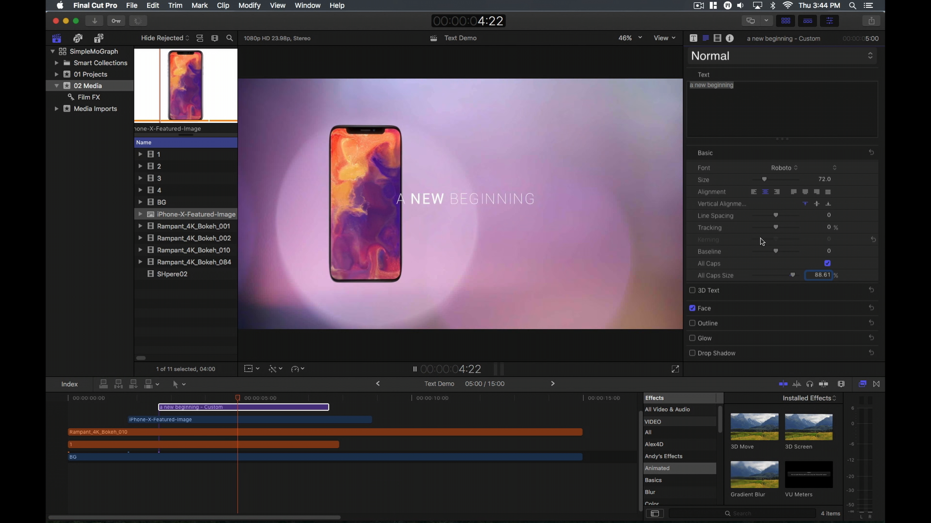
- Set the title's Tracking to -6.2% and Size to 67.3, place it clear of the iPhone's right edge, and park the playhead at 2:13
left_click_drag(775, 227, 774, 228)
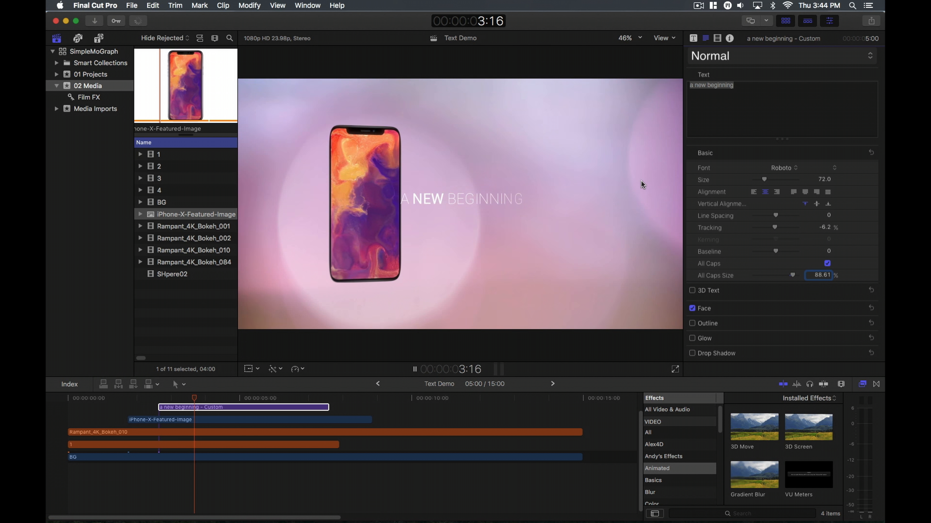
key("space")
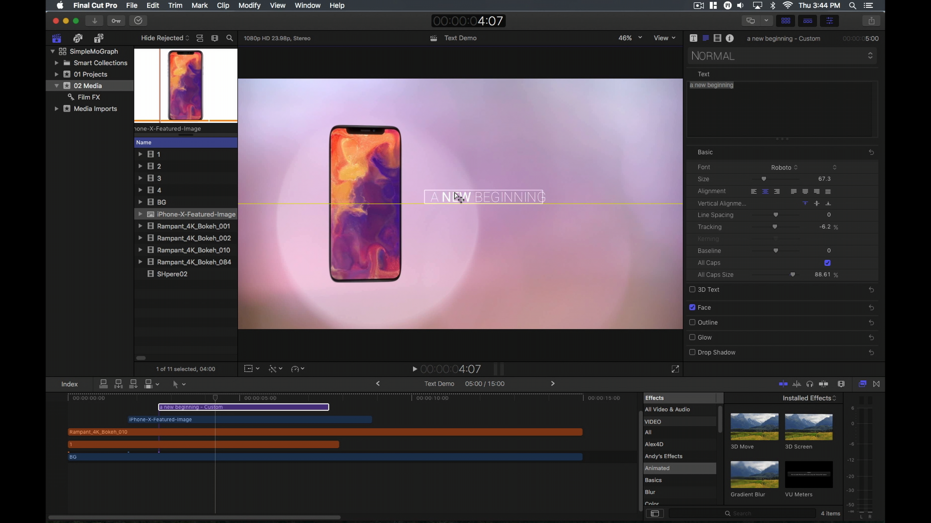
left_click(153, 398)
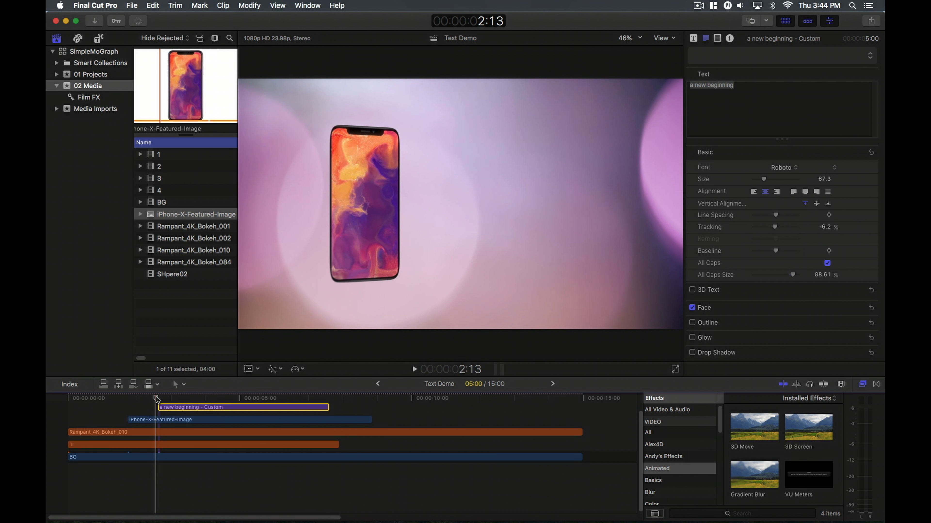
- Play back the title, park at 6:10, and set its Out Opacity to 0%, Out Position X to 1.4 px and Out Blur to 1.29
key("space")
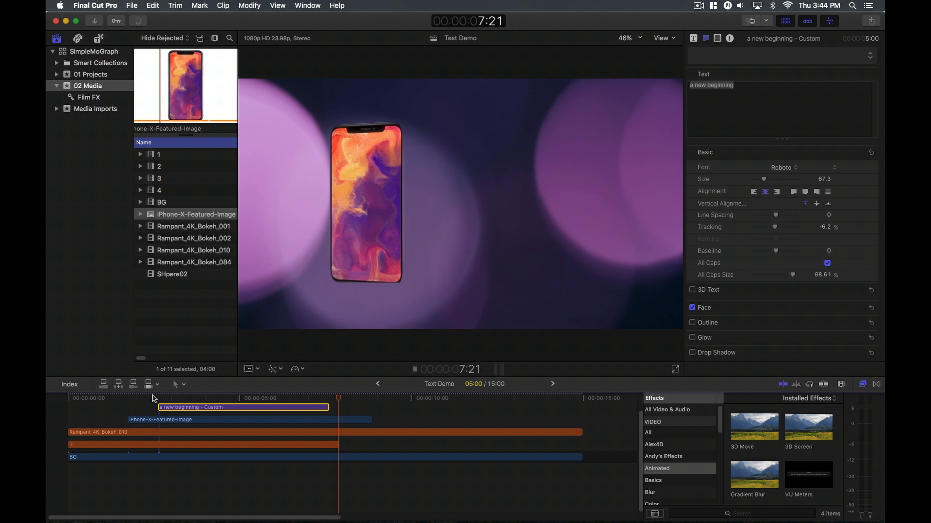
key("space")
left_click(287, 398)
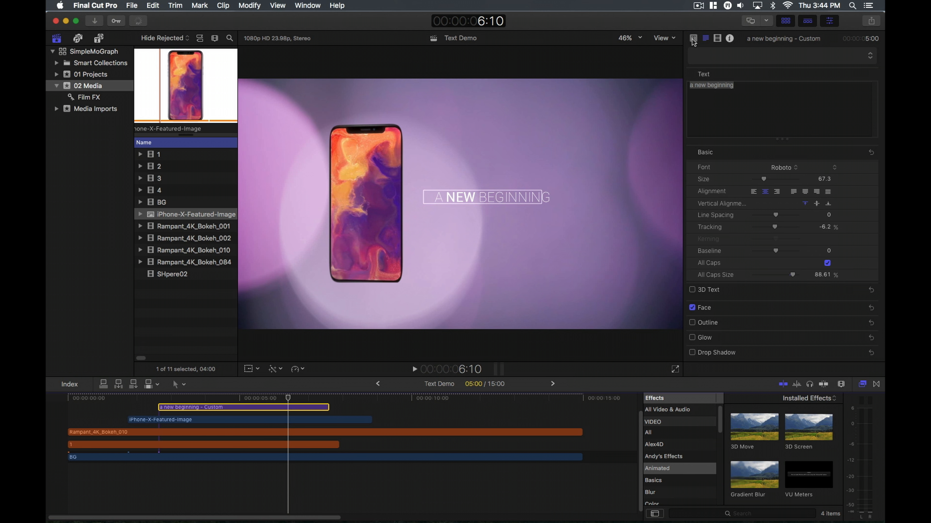
left_click(692, 40)
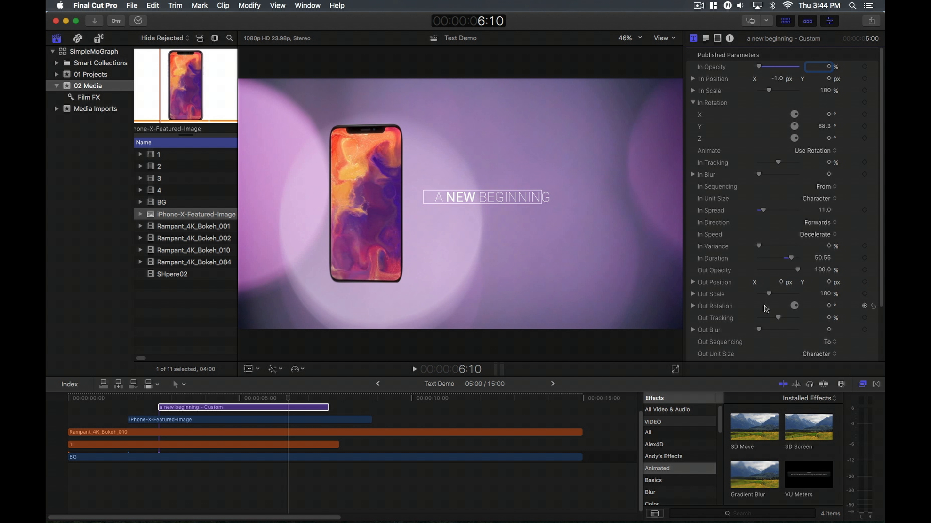
left_click_drag(760, 329, 763, 329)
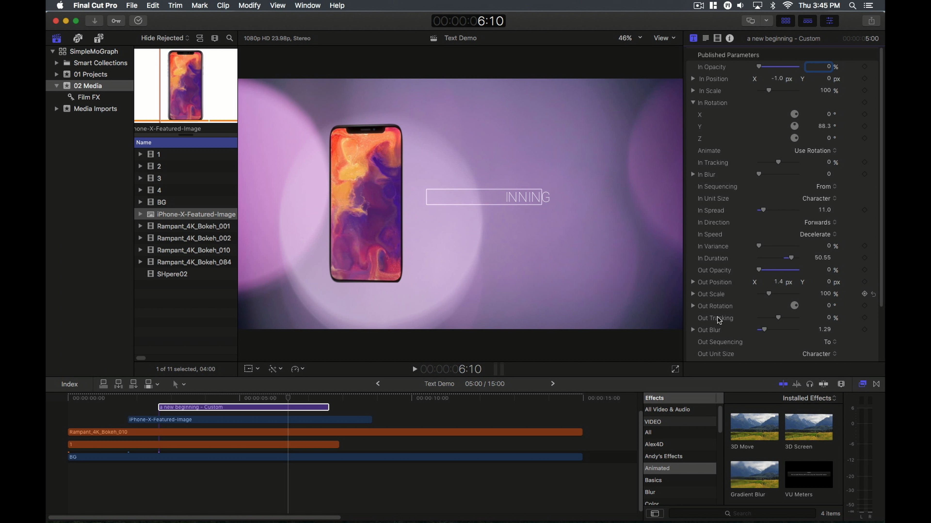
- Set the title's Out Spread to 20.0 at 5:23 and play back its exit animation
left_click(274, 408)
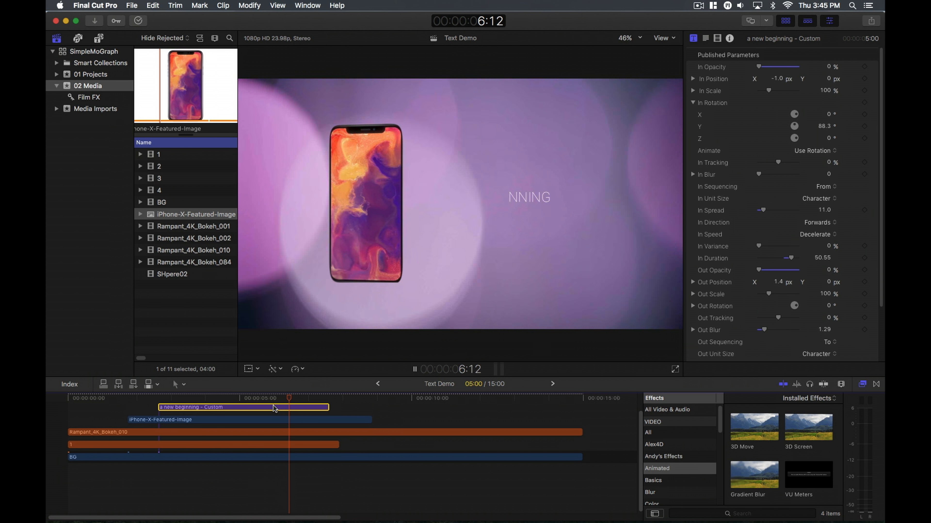
key("space")
left_click(273, 403)
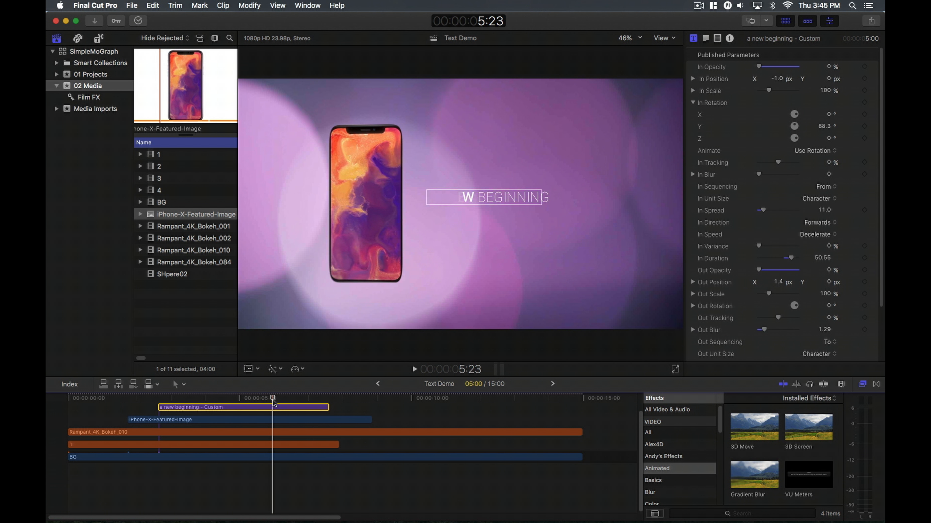
scroll(729, 343, "down", 3)
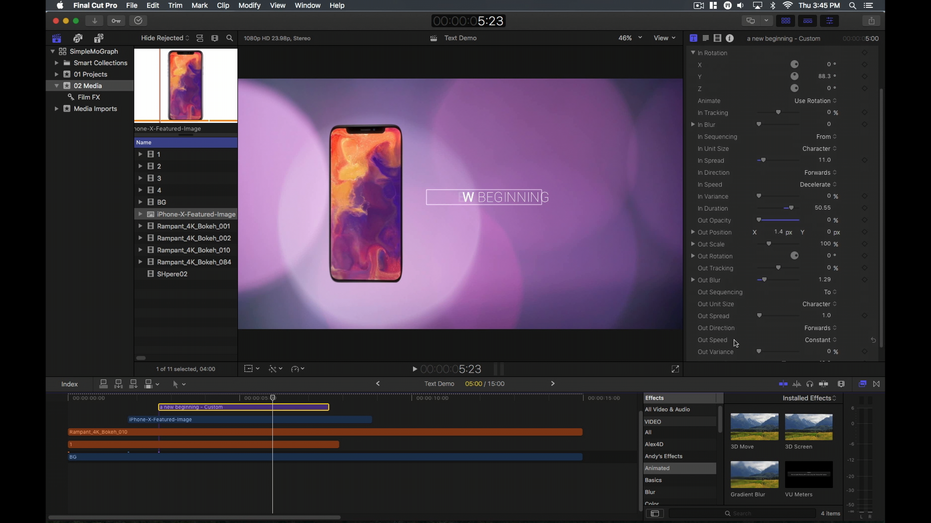
left_click_drag(769, 315, 768, 317)
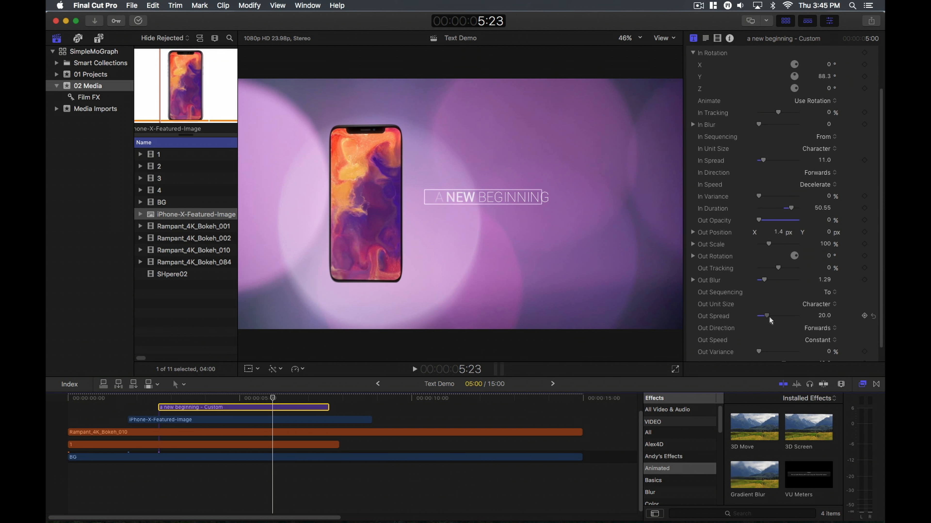
key("space")
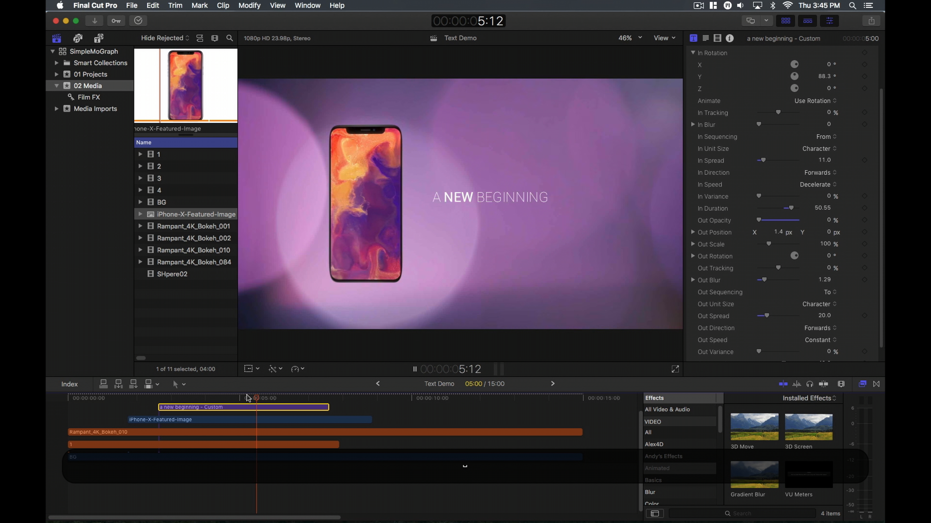
key("space")
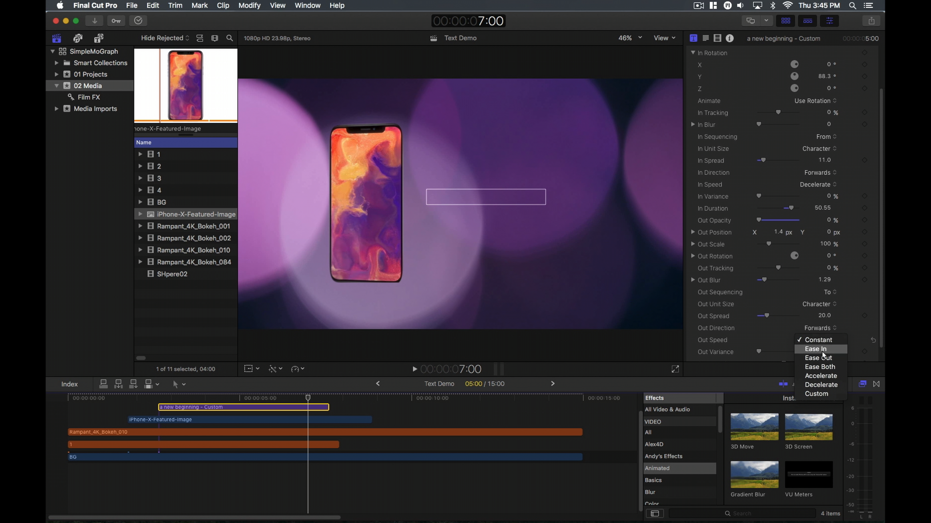
- Try Accelerate as the title's Out Speed, switch it to Ease Out, and play back the title animation
left_click(820, 376)
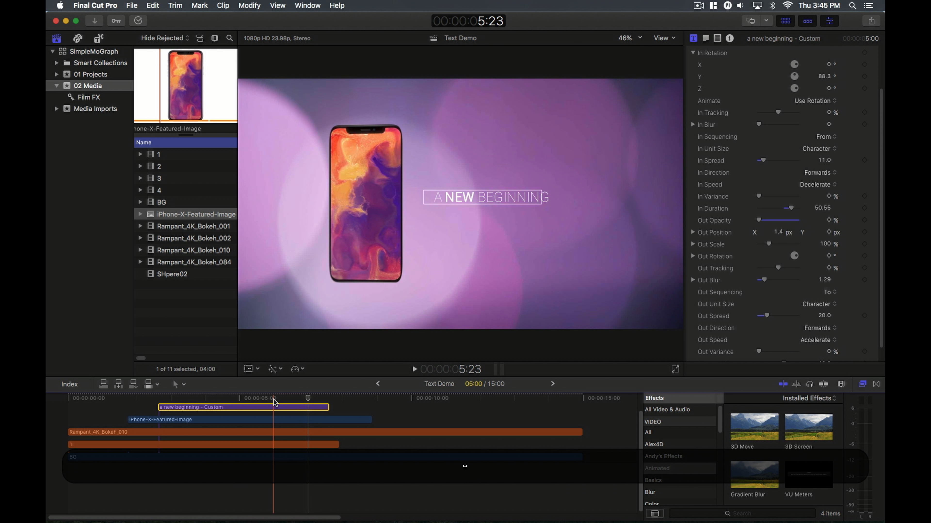
key("space")
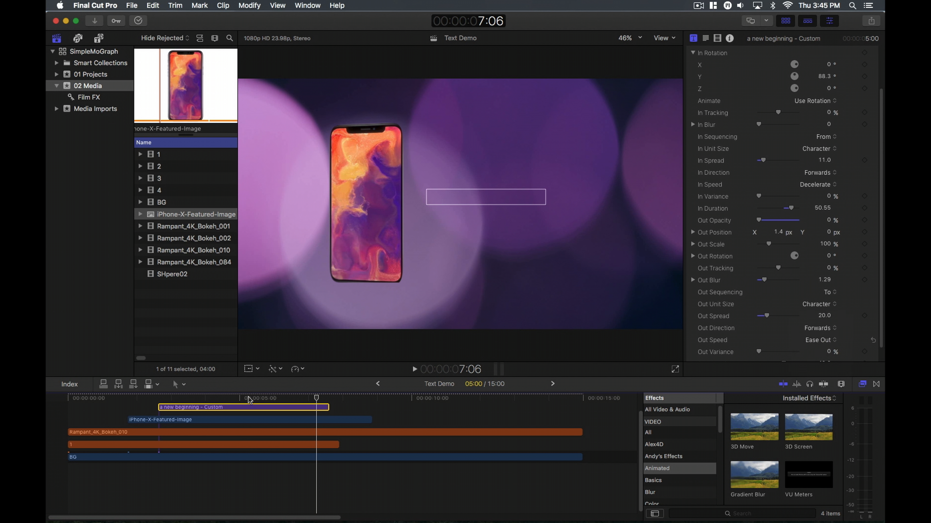
key("space")
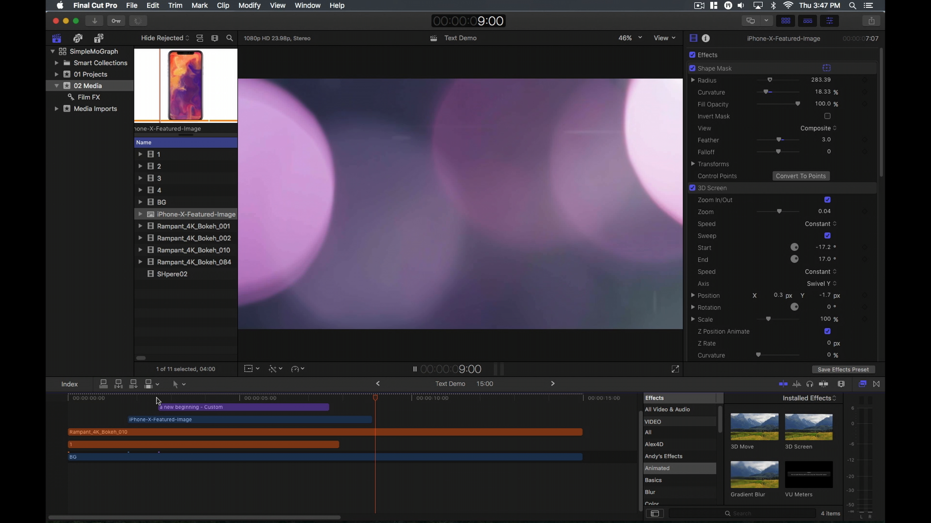
left_click(157, 399)
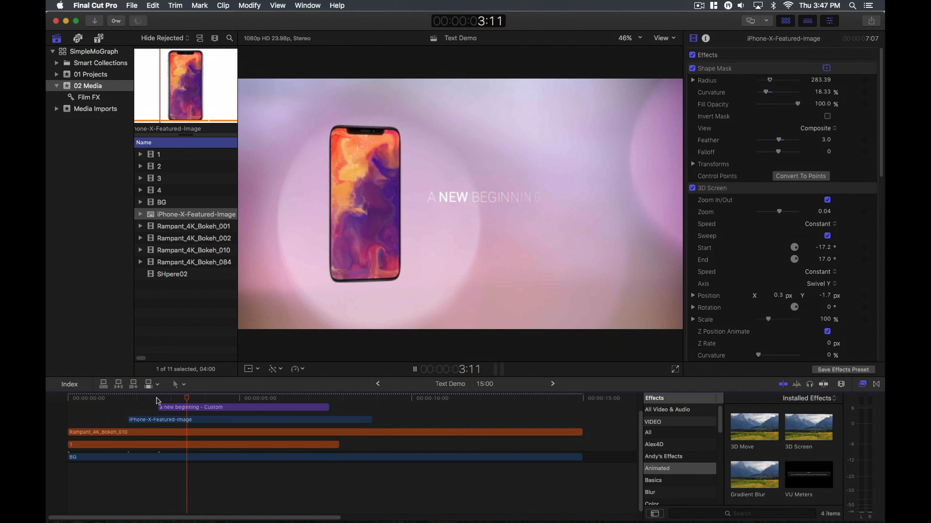
left_click(242, 407)
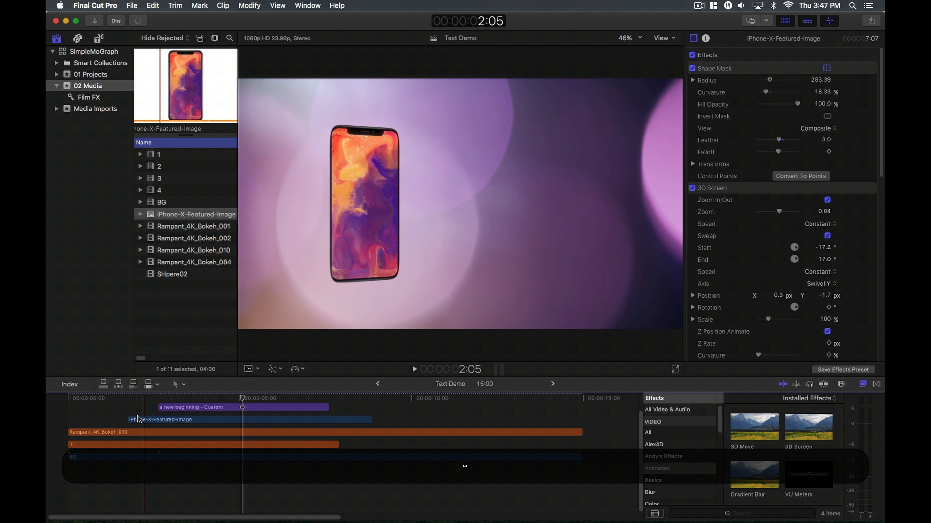
- Apply the Mask wipe transition to both ends of the iPhone clip
left_click(195, 420)
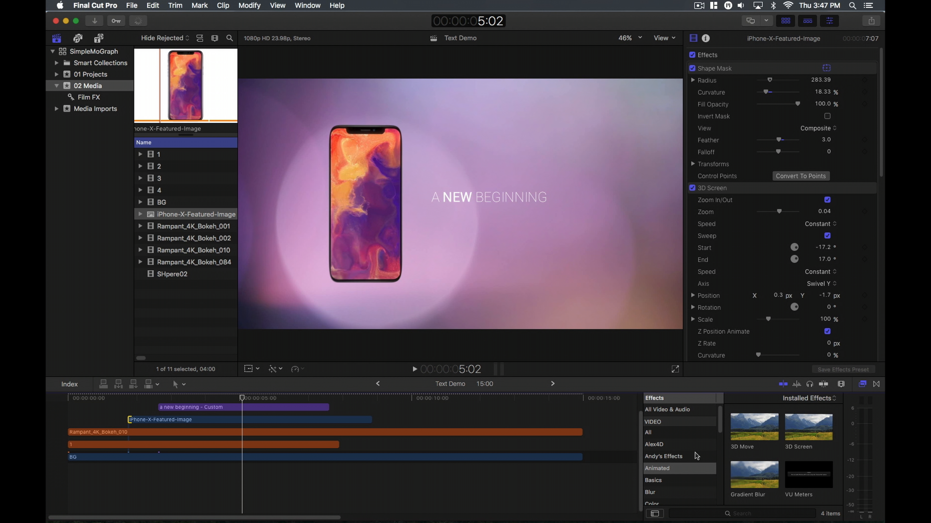
left_click(875, 384)
left_click_drag(372, 432, 256, 420)
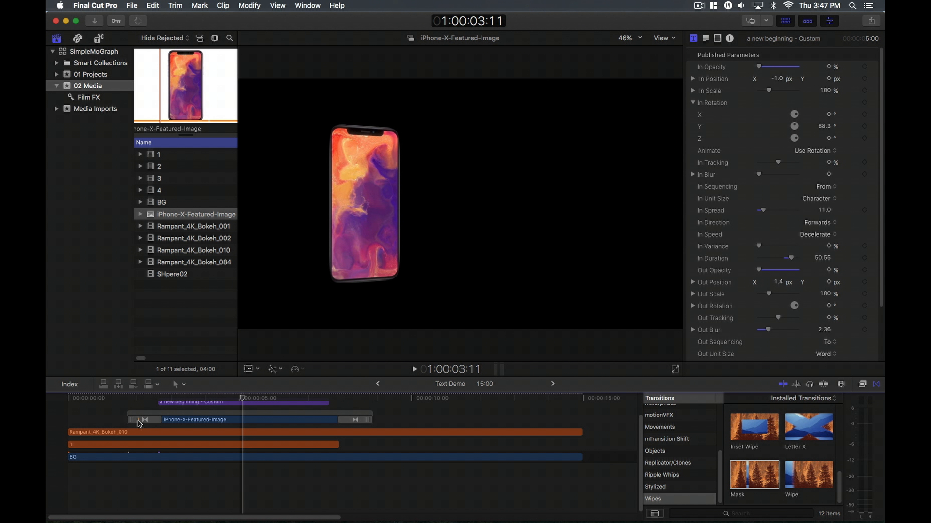
- Shorten the Mask transition at the iPhone clip's start and move the title earlier so it begins where that transition ends
left_click(139, 421)
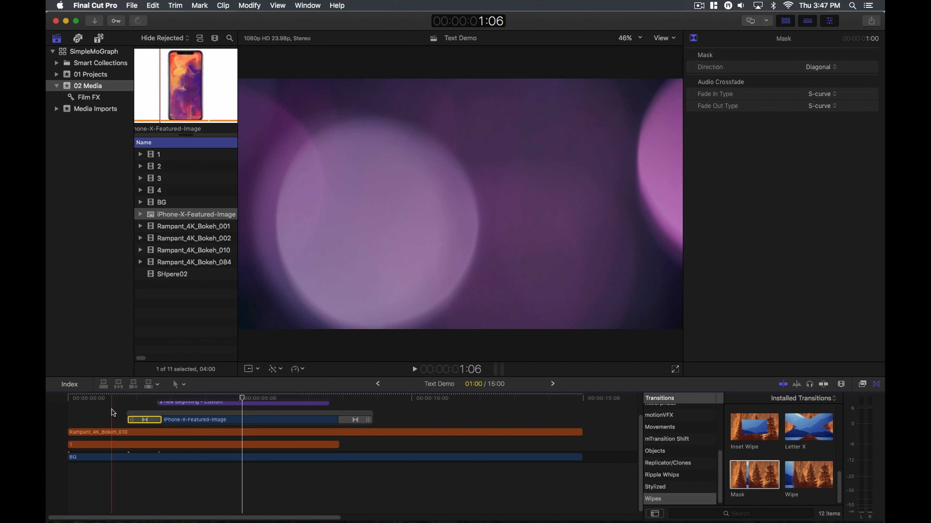
key("space")
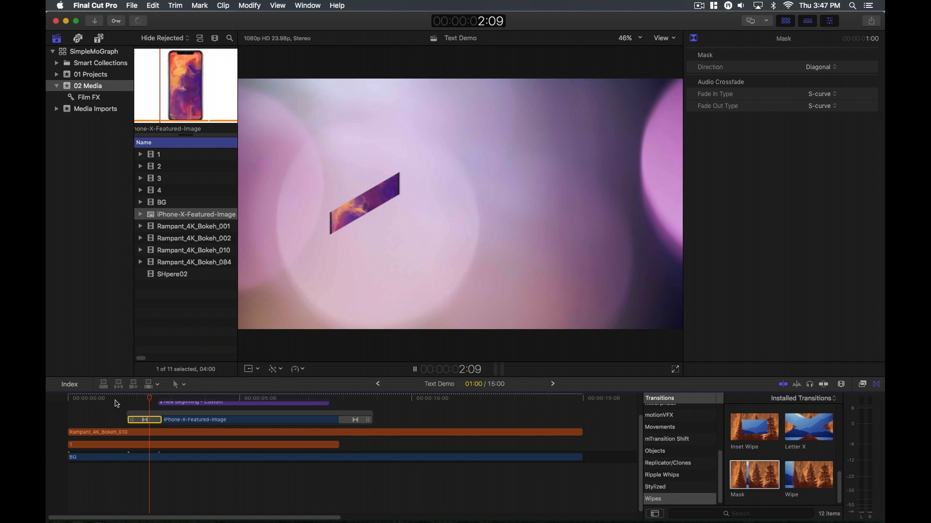
key("space")
left_click_drag(157, 425, 159, 403)
key("space")
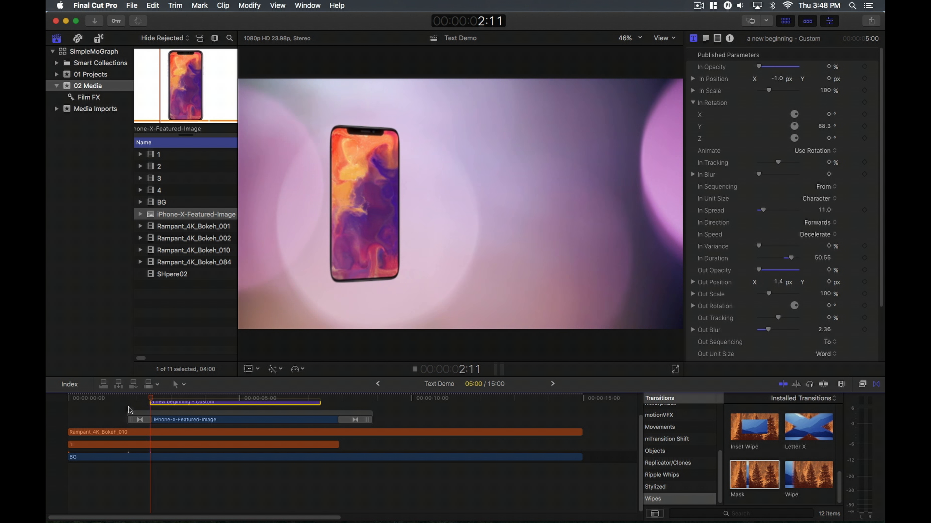
- Extend the iPhone clip's end to about 10.6 seconds, shorten its closing Mask transition, and play back the result
left_click_drag(342, 420, 415, 426)
left_click(360, 421)
left_click(359, 421)
left_click(305, 426)
key("space")
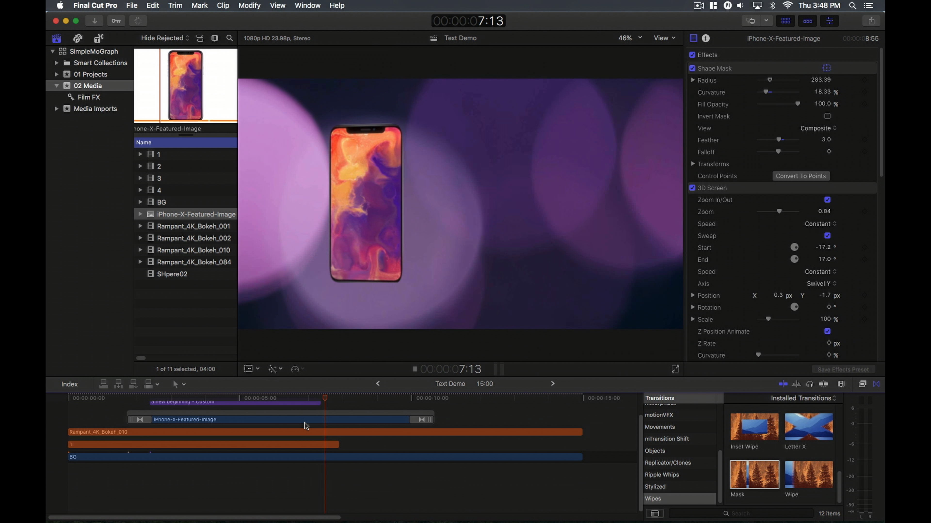
- Duplicate background clip "1" directly after the original on the same level and play back the sequence
left_click_drag(300, 444, 468, 439)
key("space")
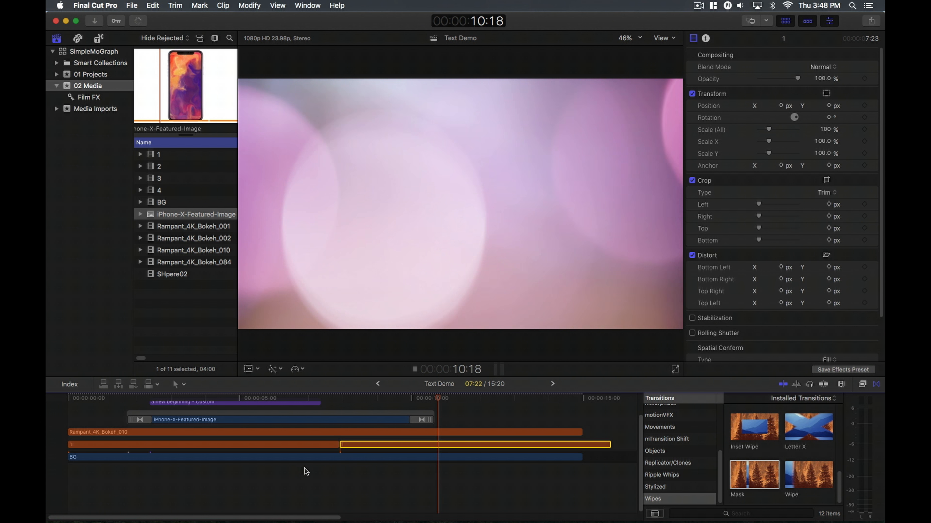
key("space")
left_click(147, 453)
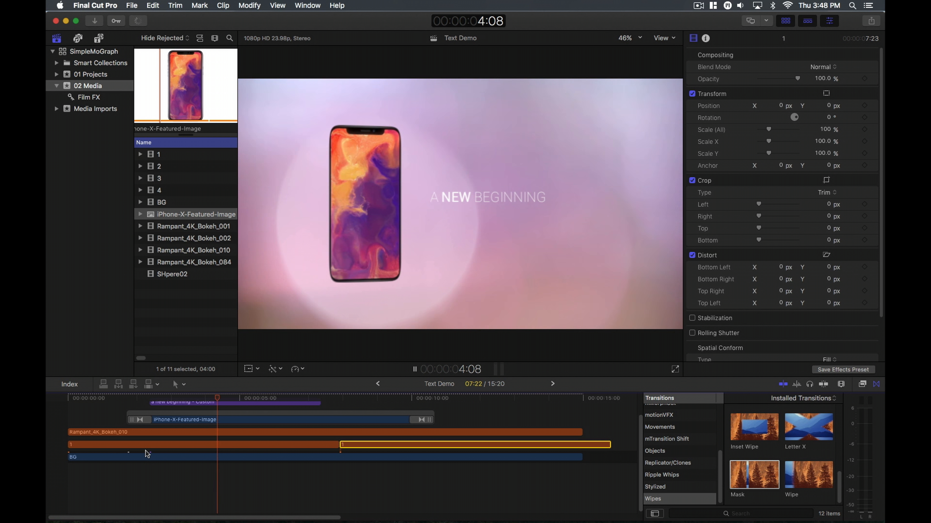
- Duplicate the "a new beginning" title above the original, starting at about 6 seconds and overlapping its end
left_click(235, 427)
left_click_drag(235, 428, 368, 405)
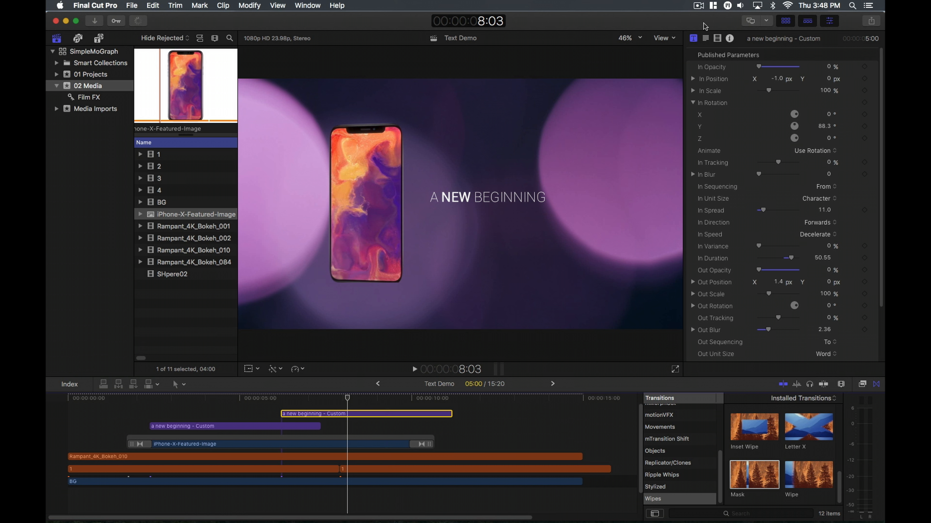
- Replace the duplicated title's text with "iPhone X" and turn off All Caps
left_click(706, 38)
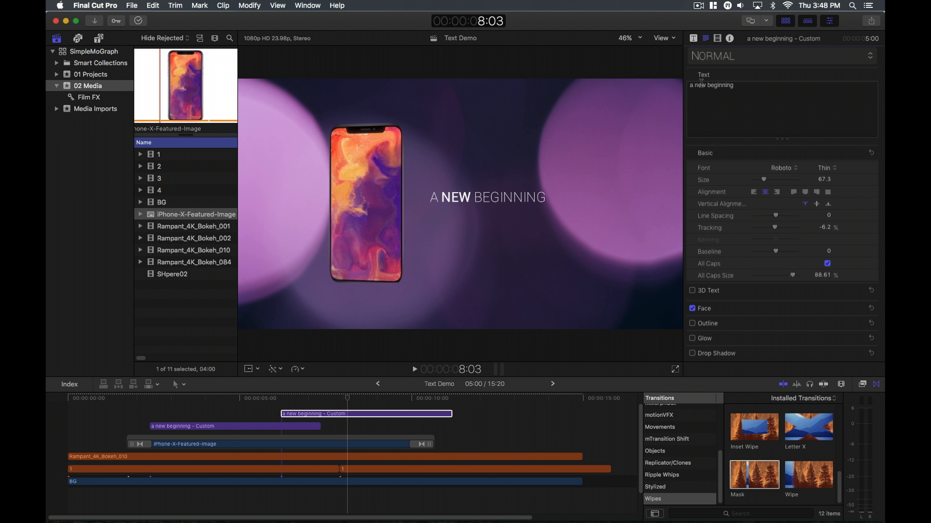
double_click(691, 85)
type("i")
double_click(701, 86)
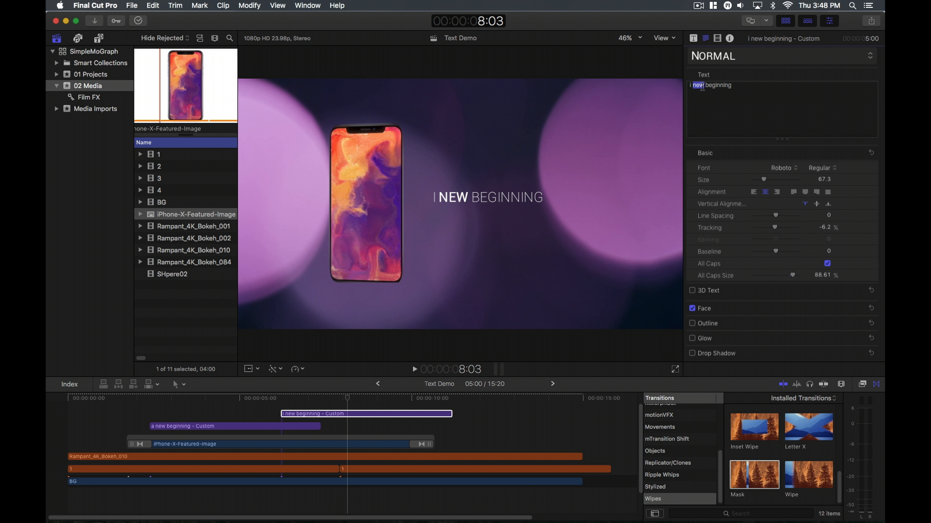
type("Phone")
left_click(711, 86)
left_click(766, 92, "shift")
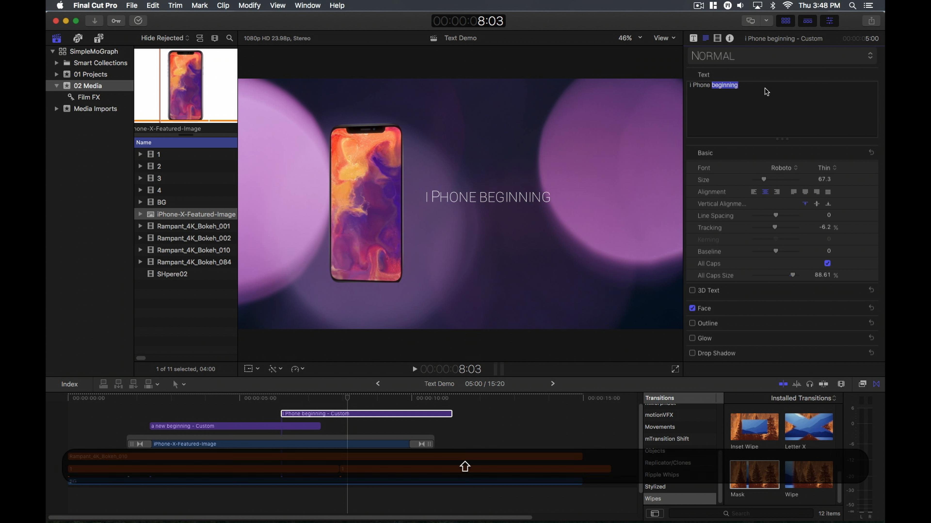
type("X")
key("BackSpace")
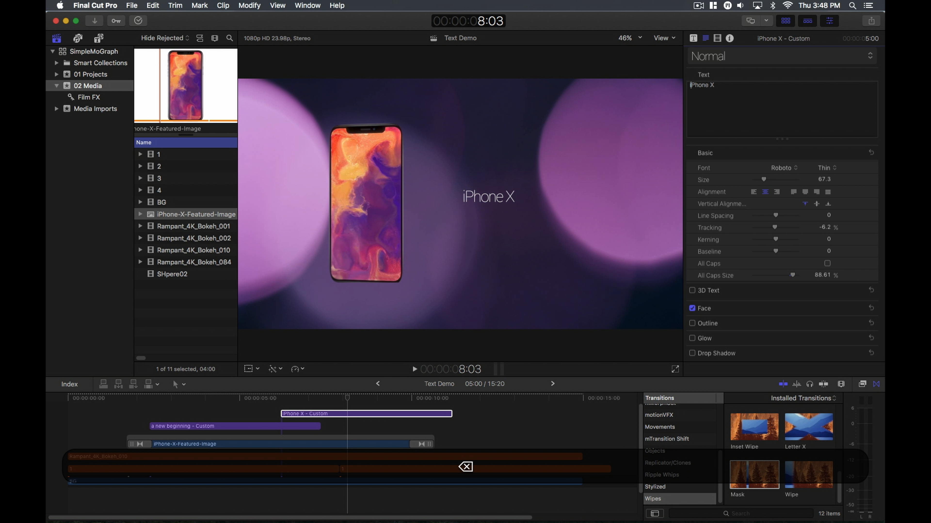
- Give "iPhone" the Roboto Light style, and set the Thin "X" to Size 77.3 with a Baseline of -3.0
left_click(827, 168)
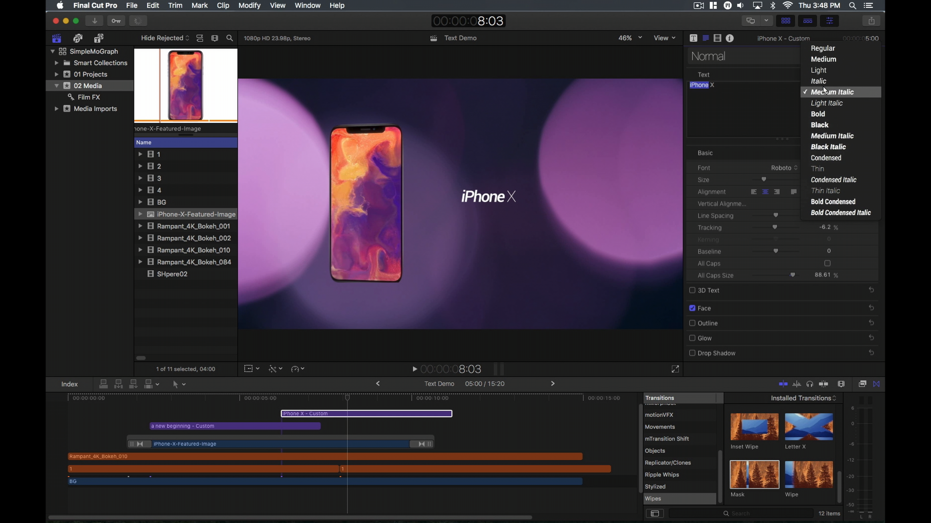
left_click(710, 86)
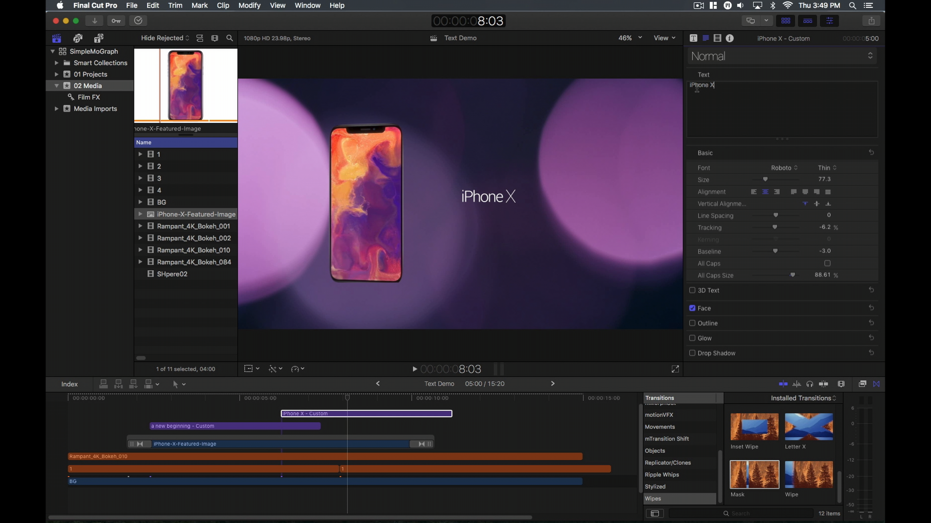
key("alt")
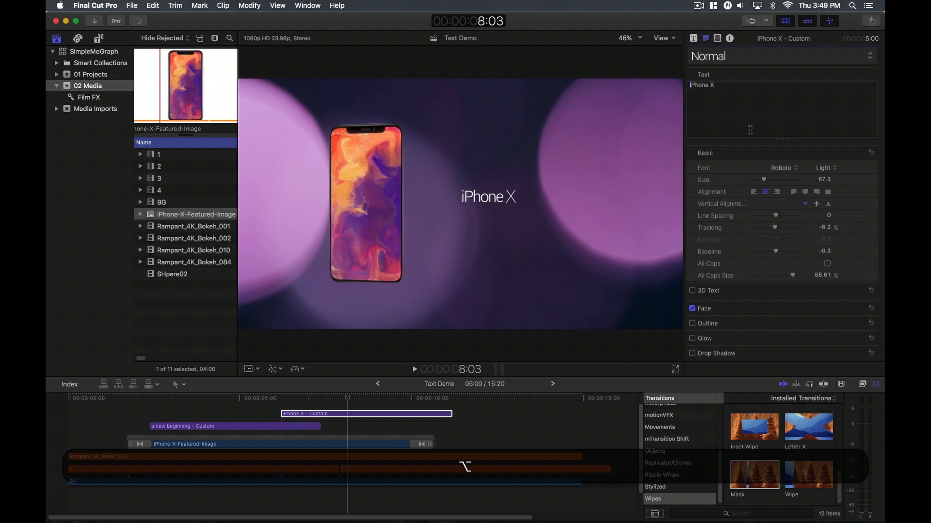
left_click(756, 103)
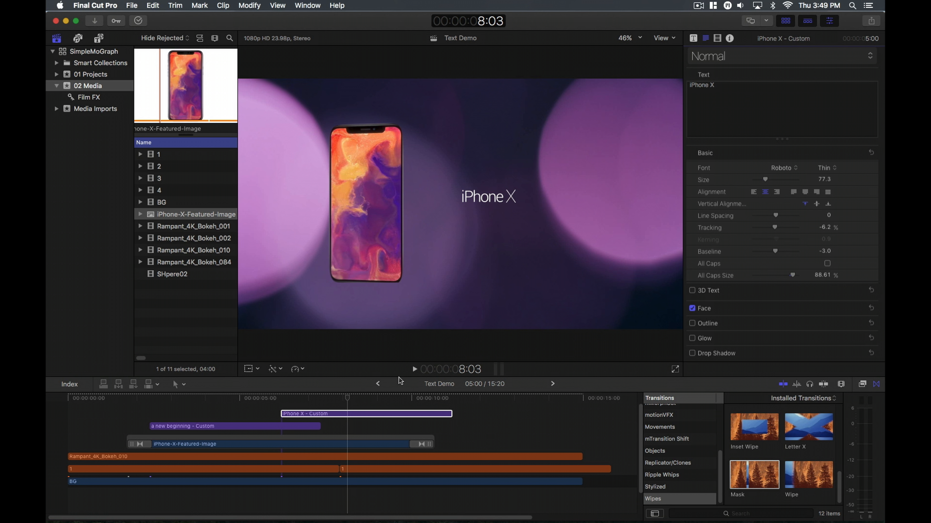
- Play back the "iPhone X" title from its start to review how it follows the first title
left_click(291, 398)
key("space")
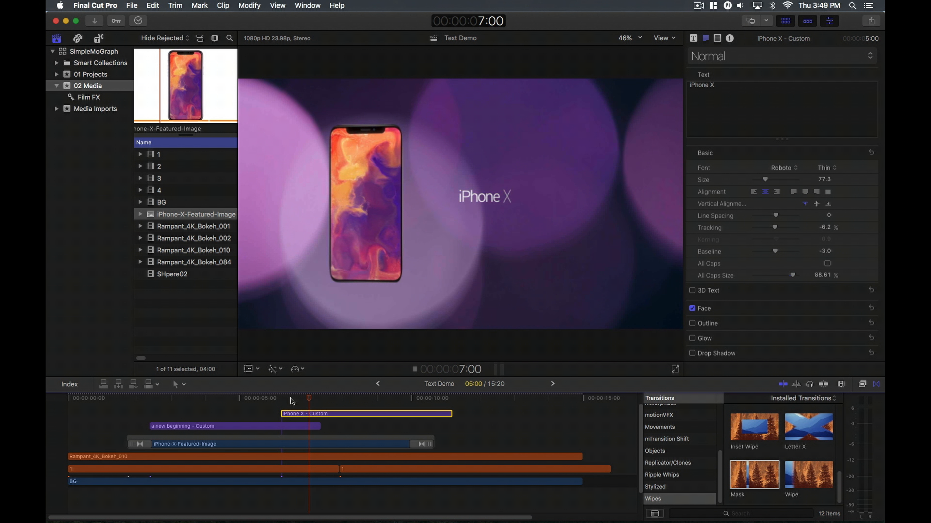
left_click(276, 399)
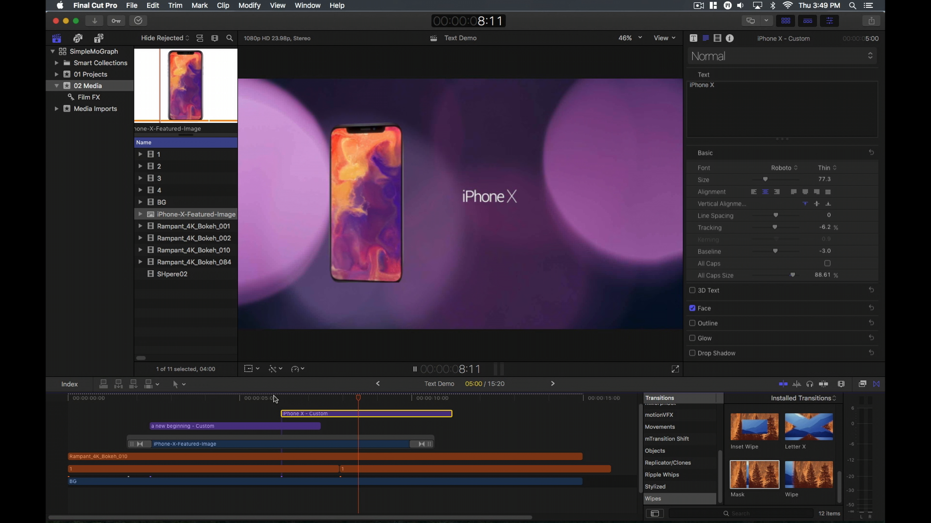
key("space")
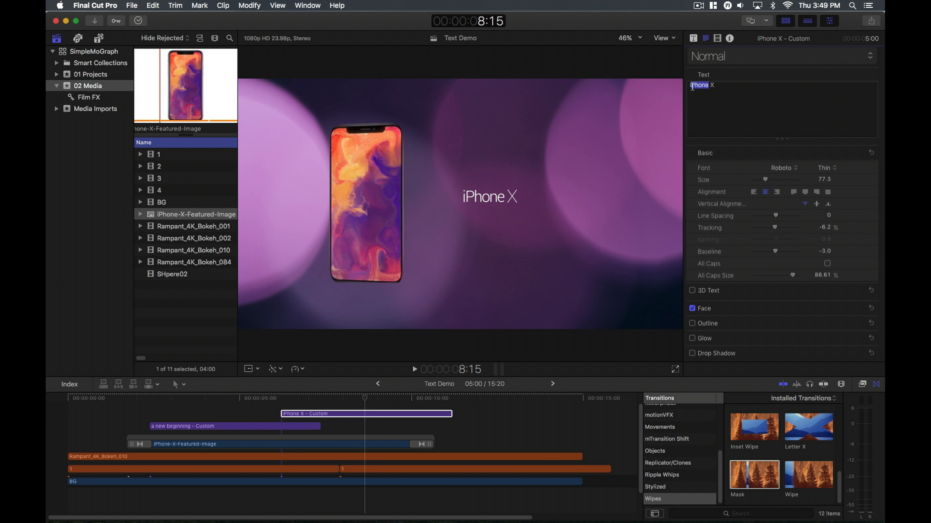
- Give "iPhone" the Thin style, set the "X" to Roboto Regular at Size 71.6, and play back the title
left_click(827, 168)
left_click(826, 265)
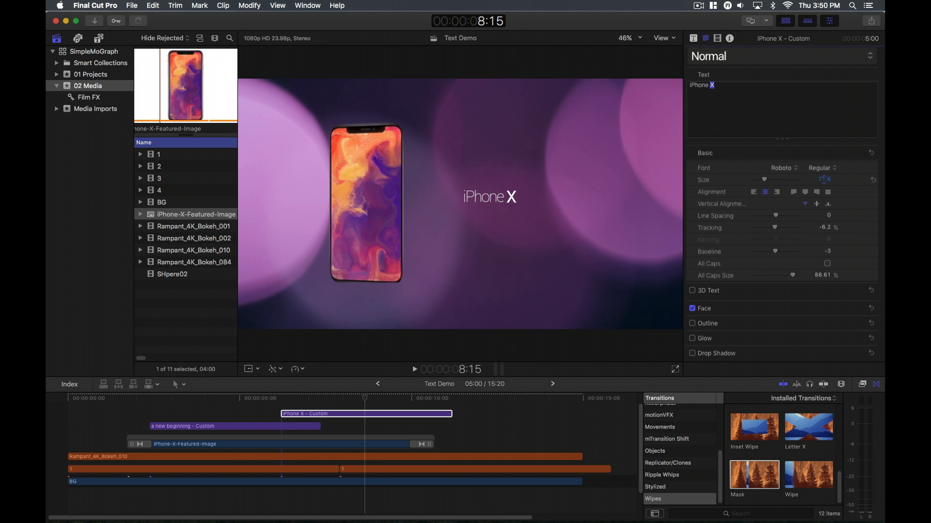
left_click(255, 399)
key("space")
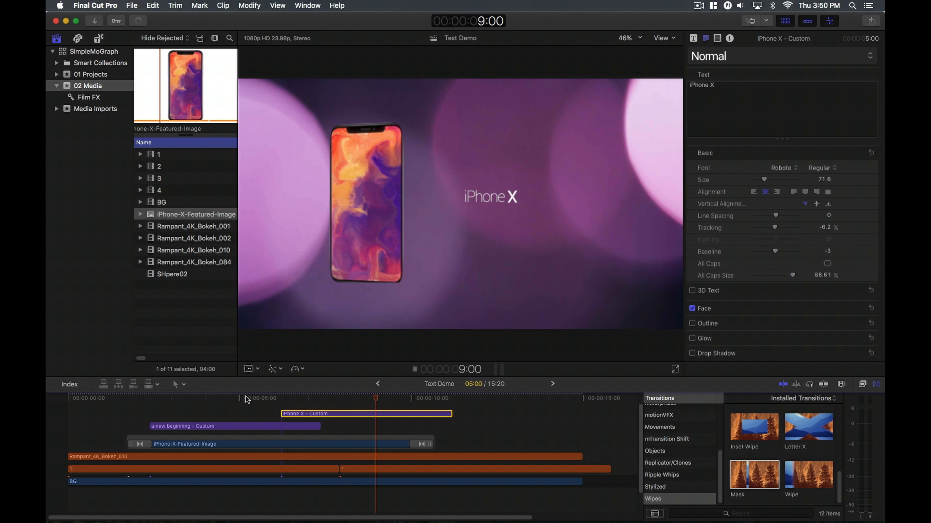
key("space")
- Move the "iPhone X" title down beside the phone's lower right corner and play back the sequence
left_click(493, 196)
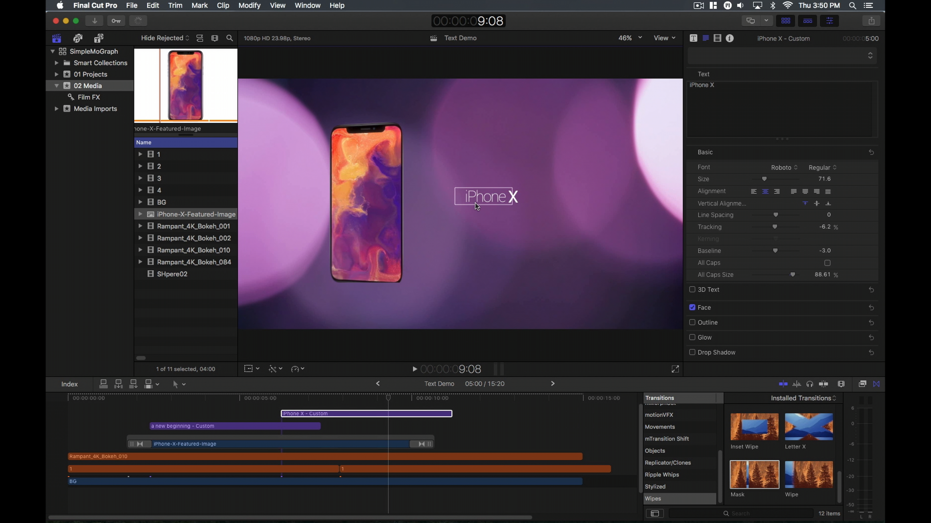
left_click_drag(474, 219, 442, 259)
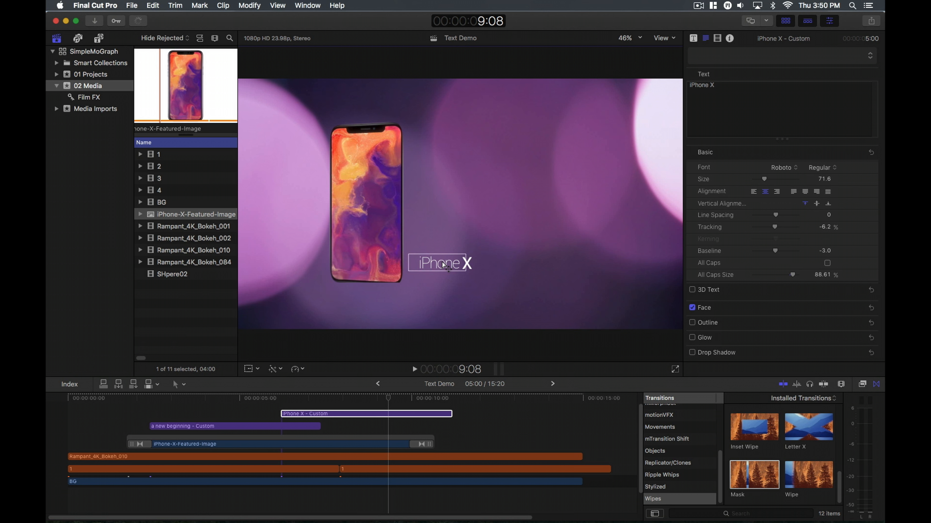
left_click(269, 402)
key("space")
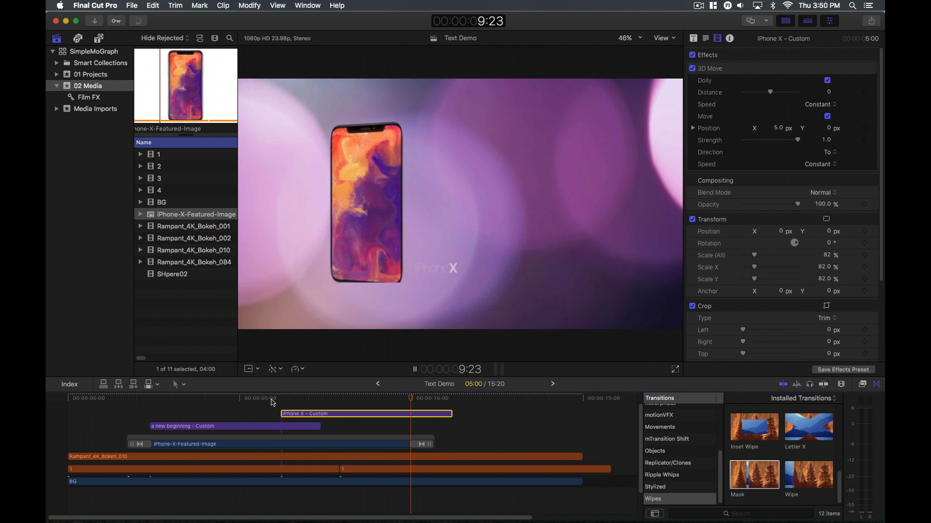
key("space")
key("space")
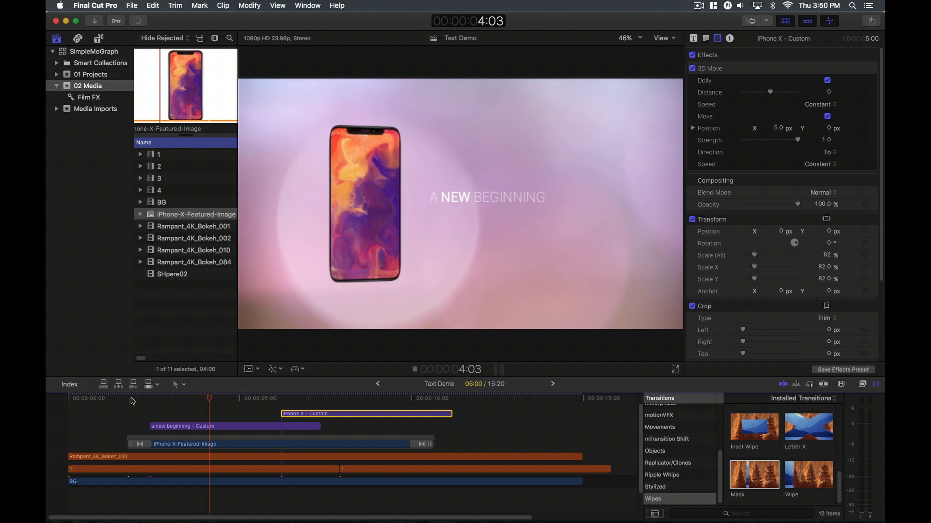
key("space")
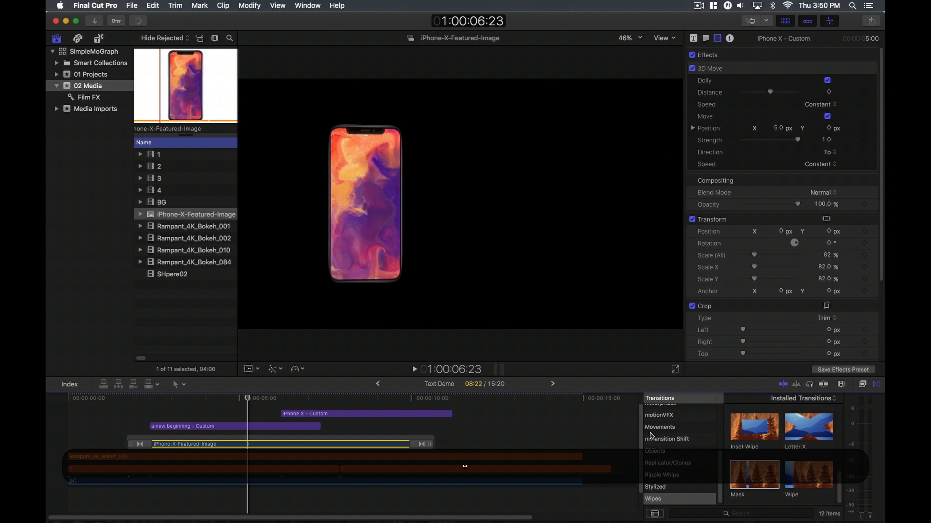
- Apply the Alex4D Grow-Shrink effect to the iPhone-X-Featured-Image clip in the timeline
left_click(249, 444)
scroll(663, 440, "up", 5)
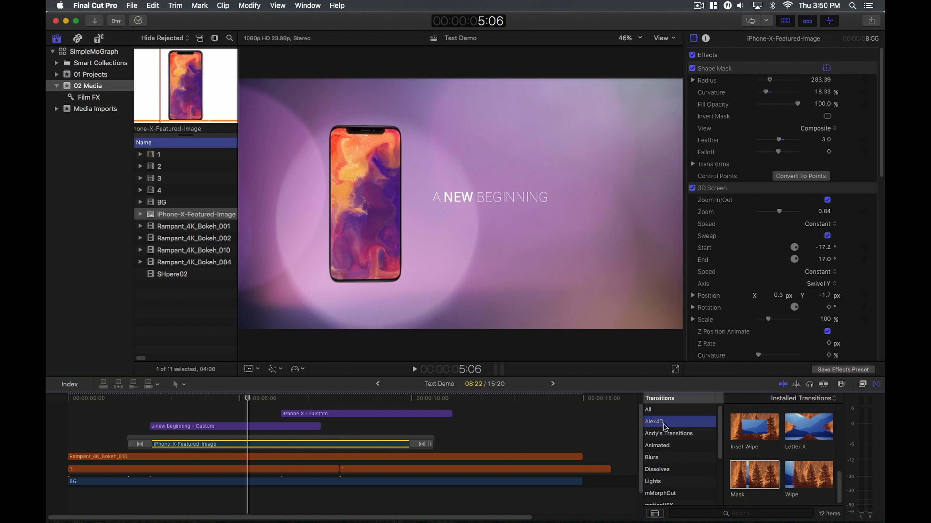
left_click(664, 424)
left_click(862, 384)
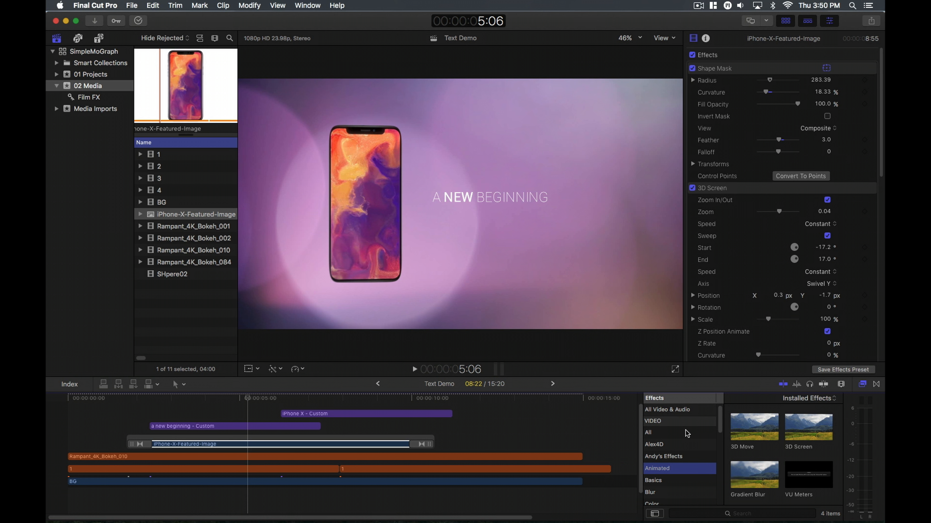
left_click(670, 444)
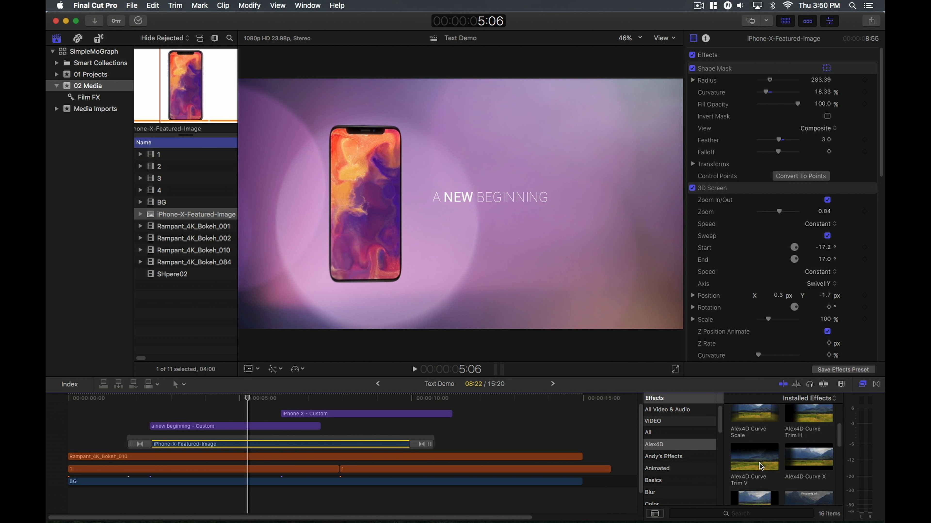
scroll(760, 467, "down", 2)
left_click_drag(758, 460, 198, 443)
- Set the Grow-Shrink effect's Start Scale to -47.09%, End Scale to 0%, Curvature to 100%, and Finish Scaling Early to 113.0
left_click(152, 398)
left_click_drag(153, 398, 154, 399)
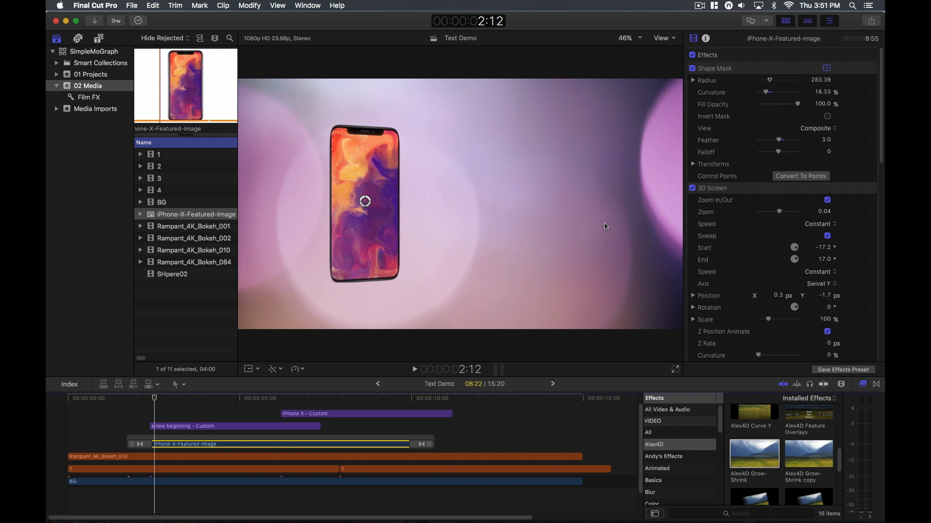
left_click(868, 190)
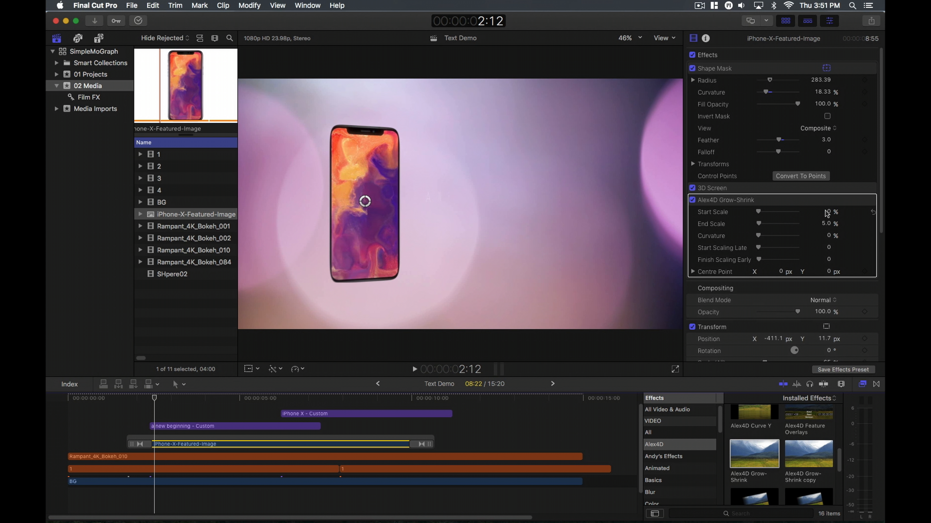
mouse_move(830, 214)
left_mouse_down()
mouse_move(818, 214)
mouse_move(829, 213)
left_mouse_up()
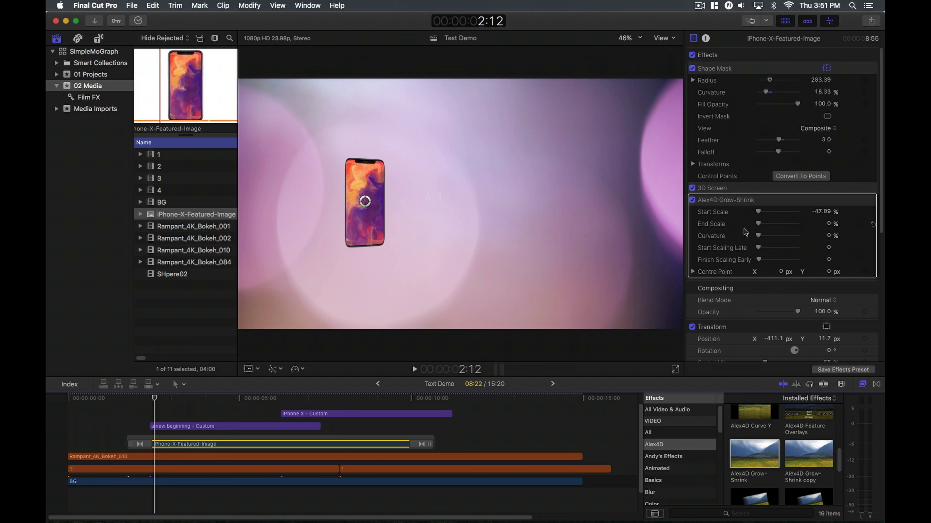
left_click_drag(819, 237, 820, 259)
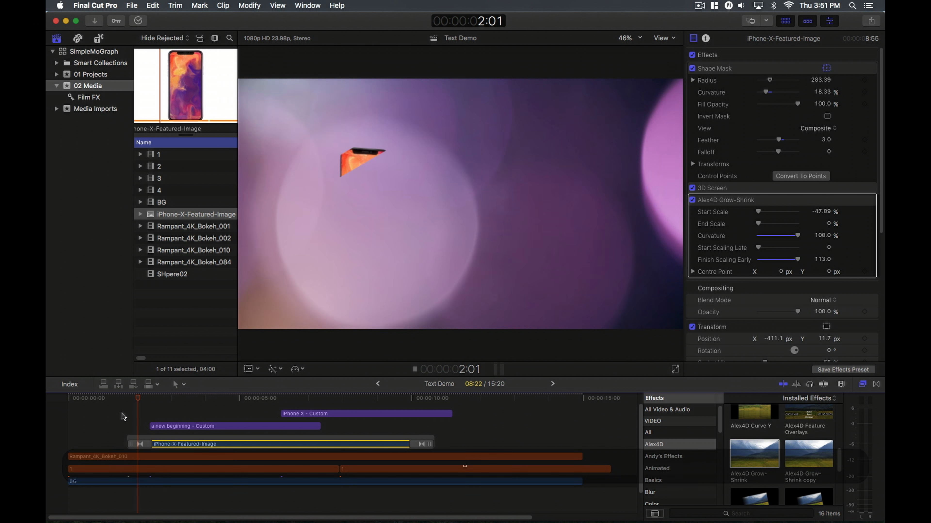
- Set Finish Scaling Early to 114.7 and play back the phone's entrance from just before its opening transition
key("space")
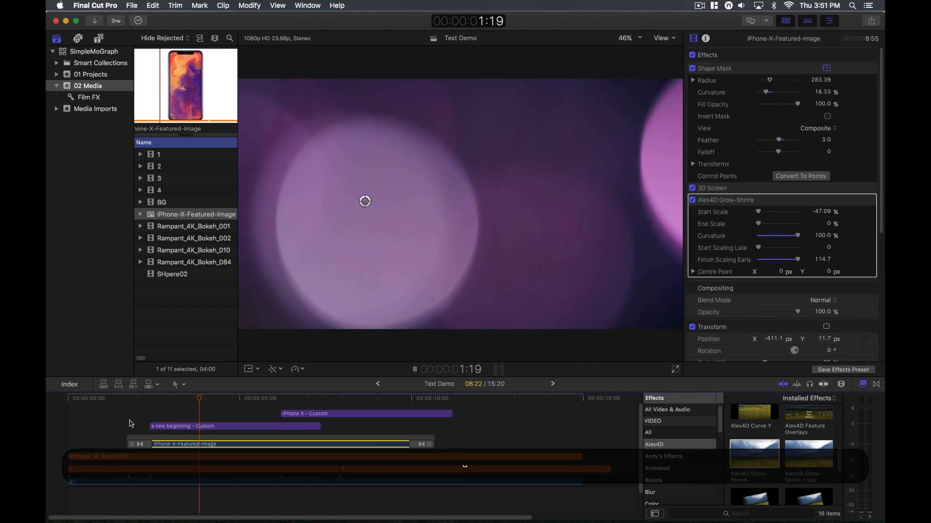
key("space")
left_click(129, 423)
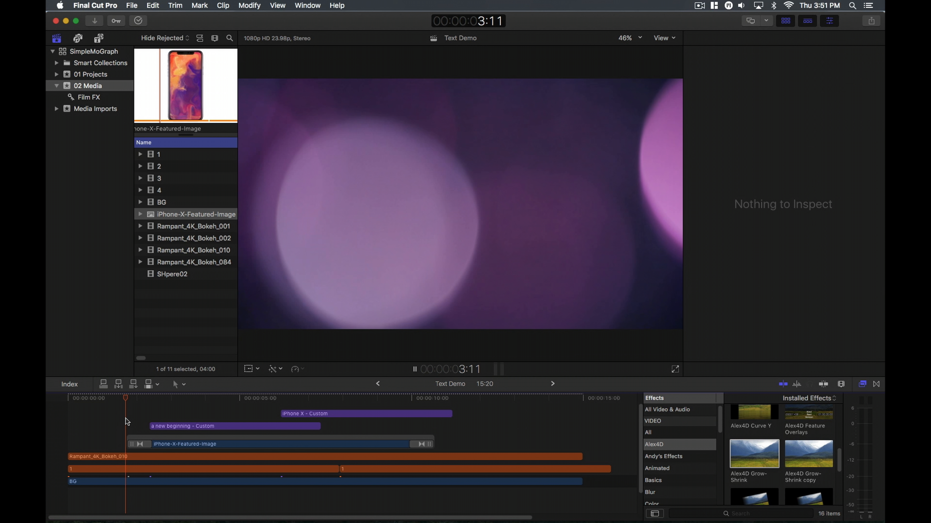
left_click(126, 422)
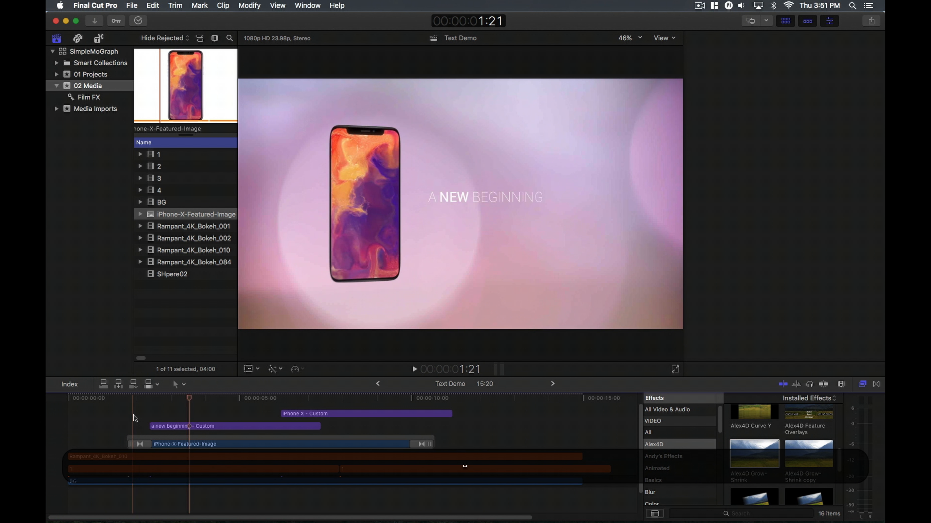
key("space")
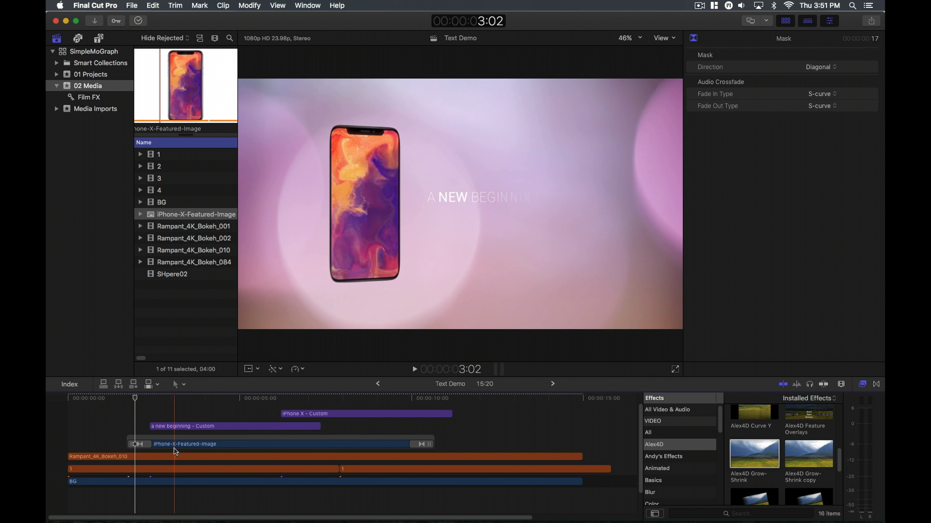
- Set the phone clip's Start Scaling Late to 5.0 and play back the sequence from before its entrance
left_click(189, 444)
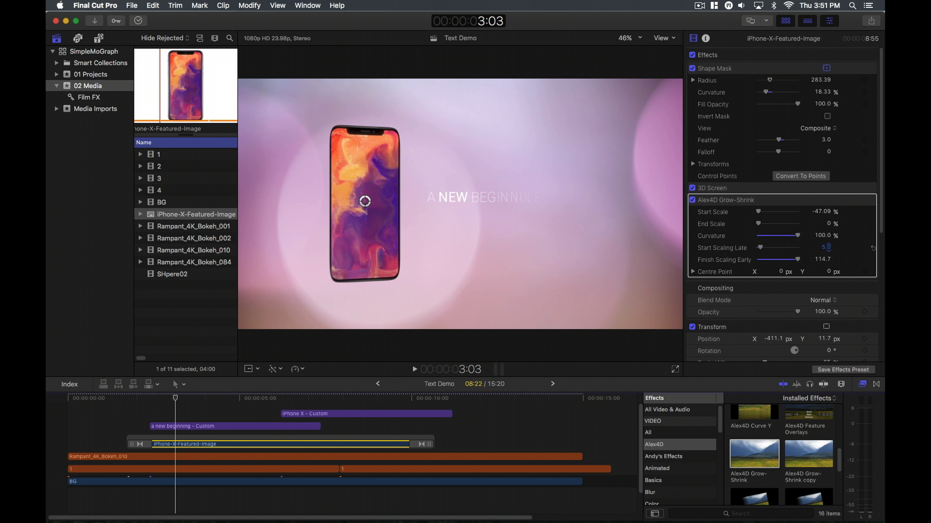
left_click(126, 423)
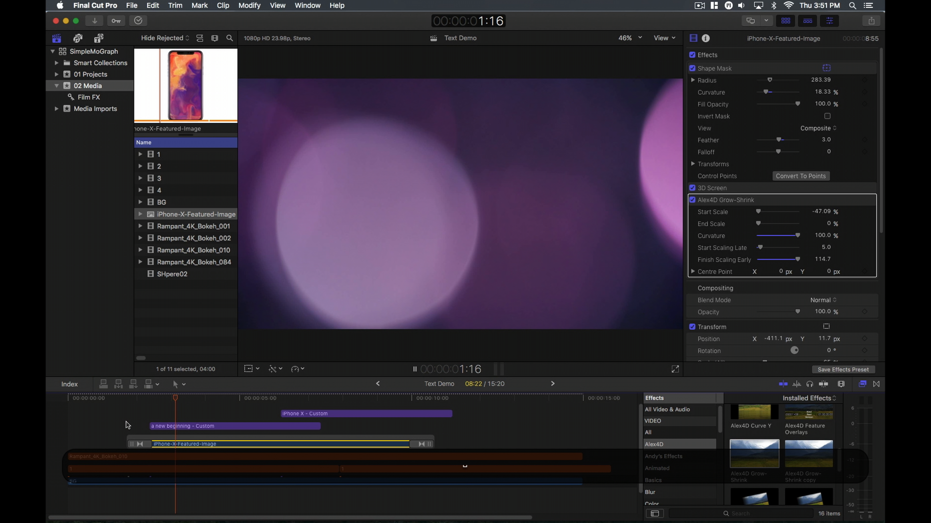
key("space")
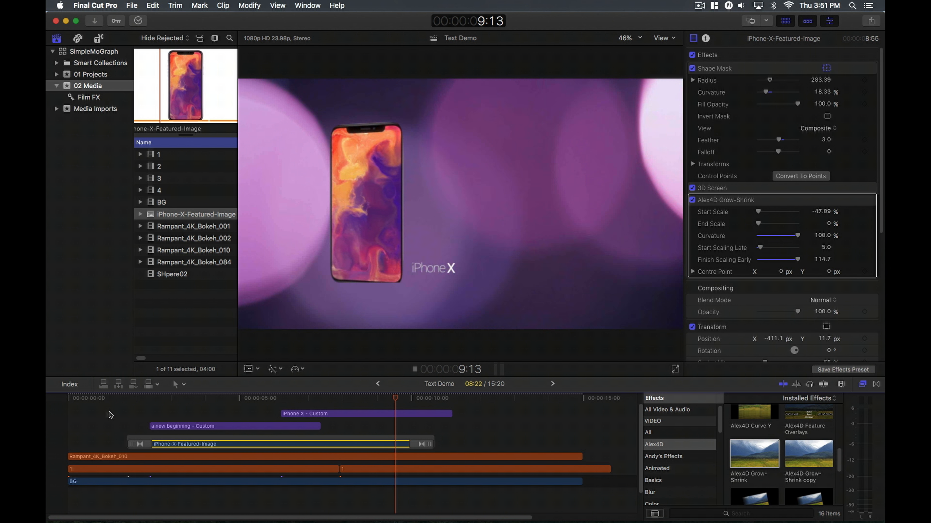
- Set the "iPhone X" title's In Duration to 40.0, Out Opacity to 100%, and Out Position X and Out Blur to 0
double_click(394, 416)
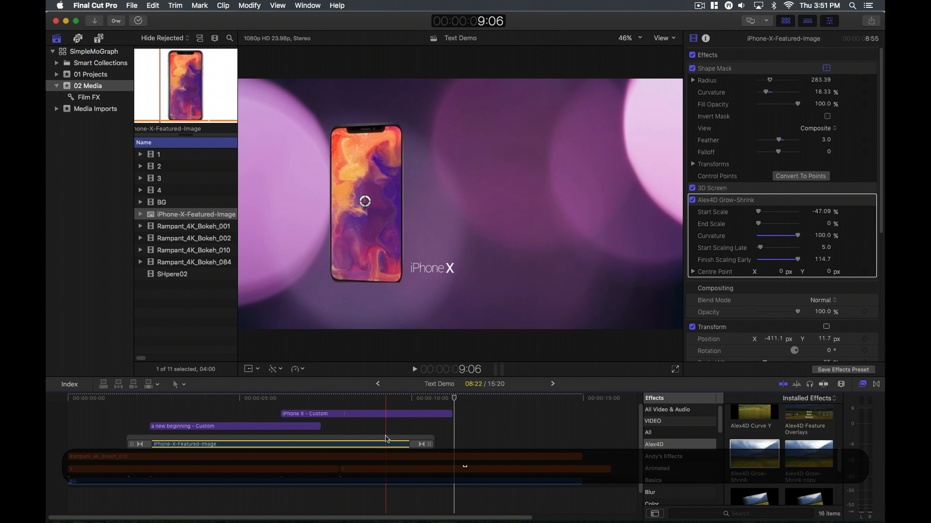
left_click(395, 413)
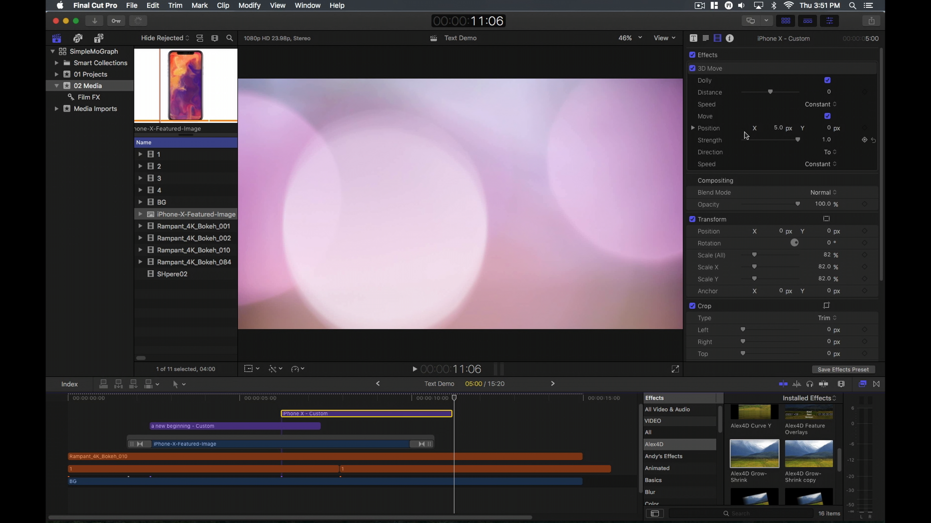
left_click(694, 39)
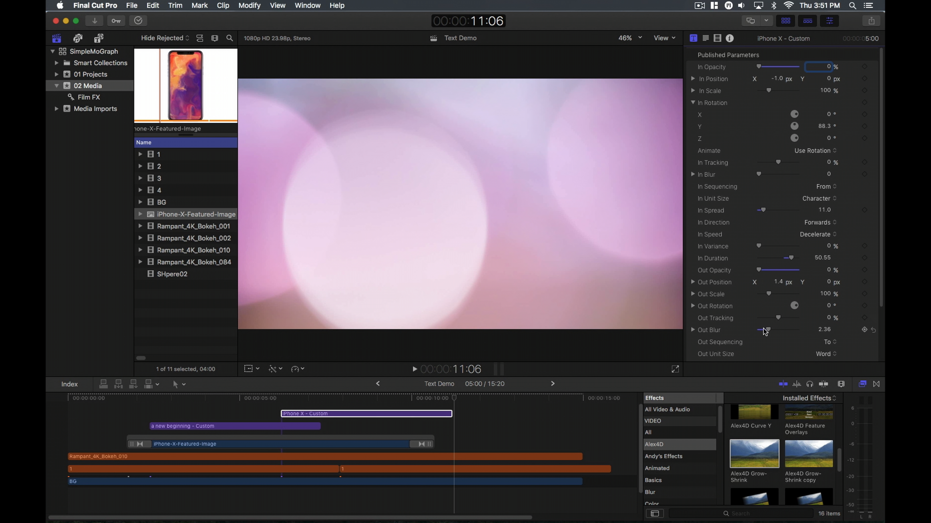
type("0")
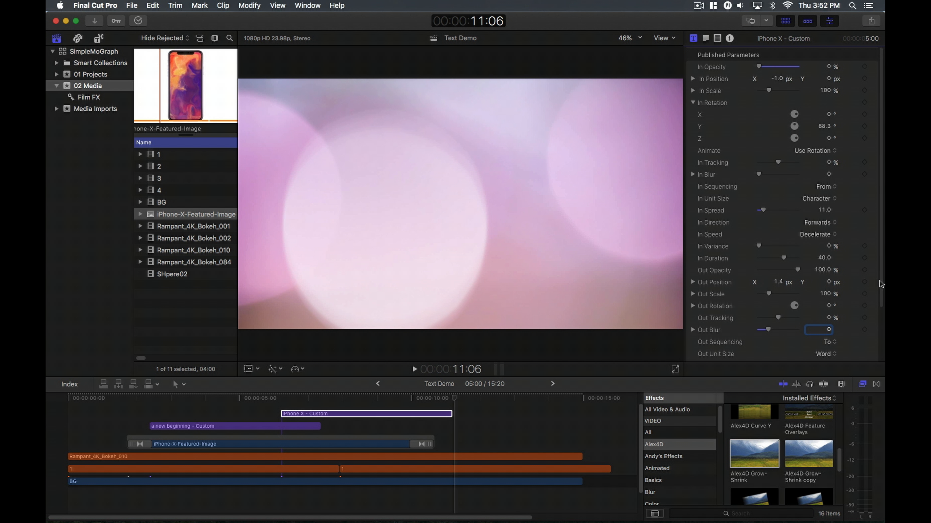
scroll(842, 317, "down", 3)
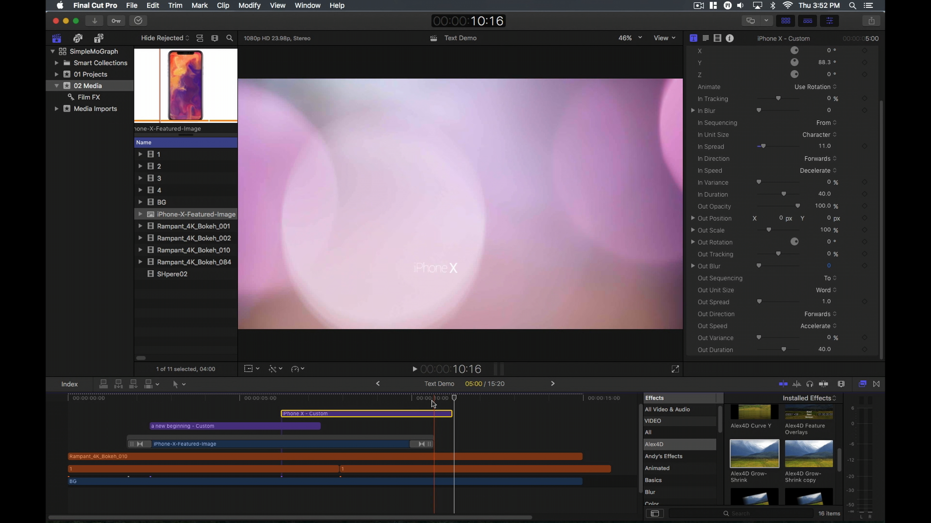
left_click(424, 413)
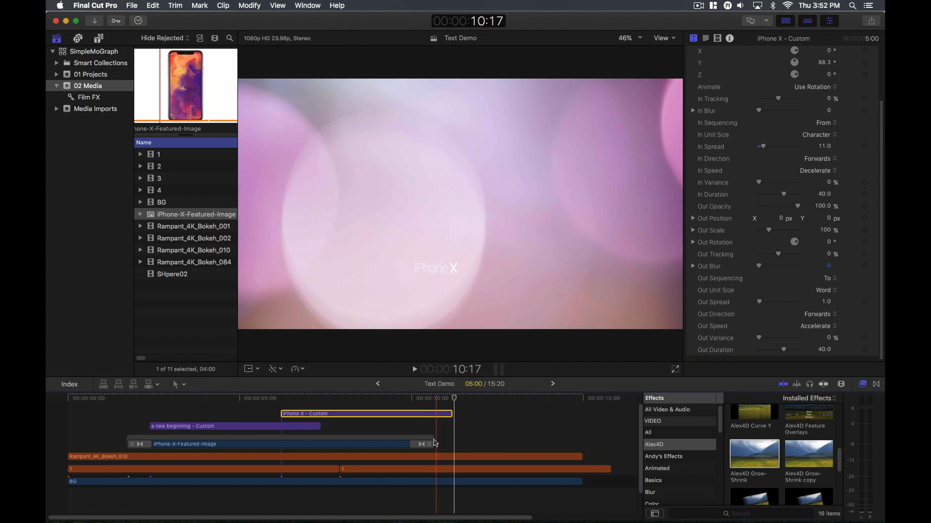
- Copy the phone clip's closing Mask transition onto the "iPhone X" title's end, and set the phone's closing transition direction to Diagonal
left_click(422, 444)
key("super+c")
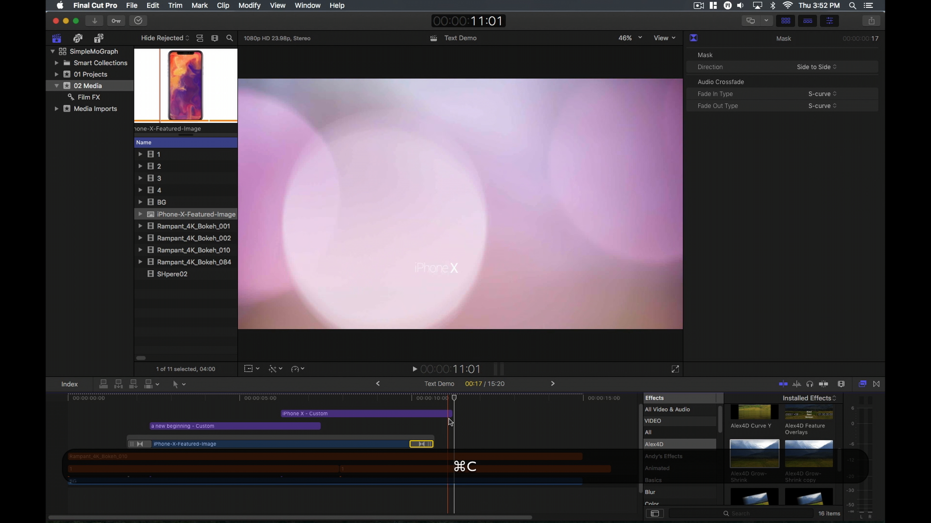
left_click(445, 413)
key("super+v")
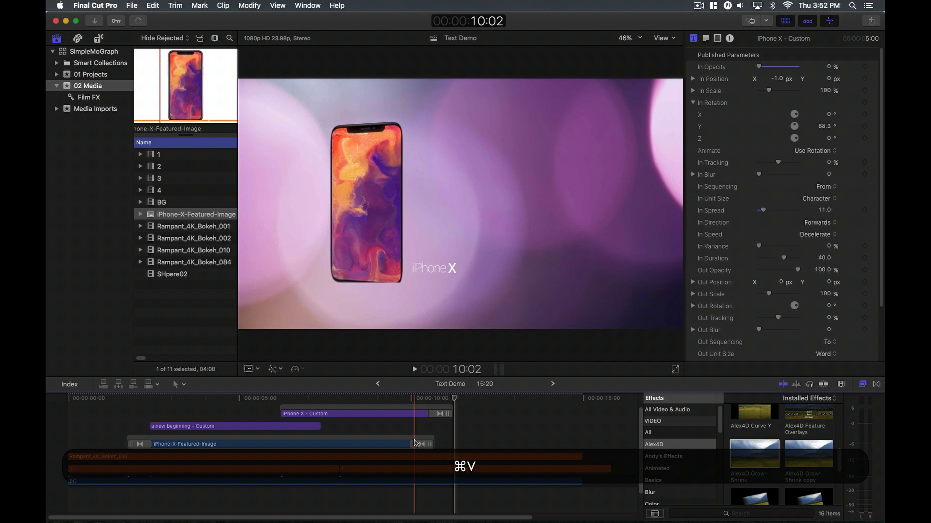
left_click(422, 445)
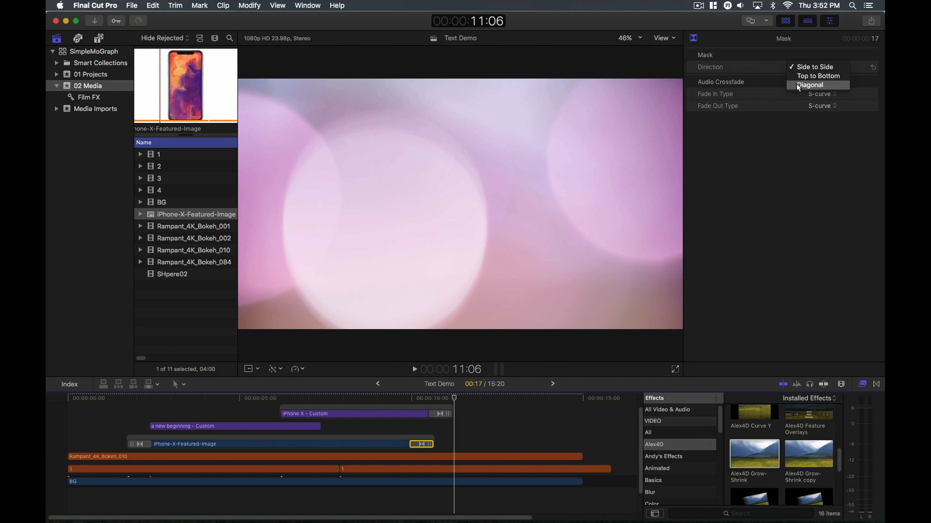
- Adjust the "iPhone X" title's closing Mask transition to 18 frames and play back the ending
left_click(428, 414)
key("space")
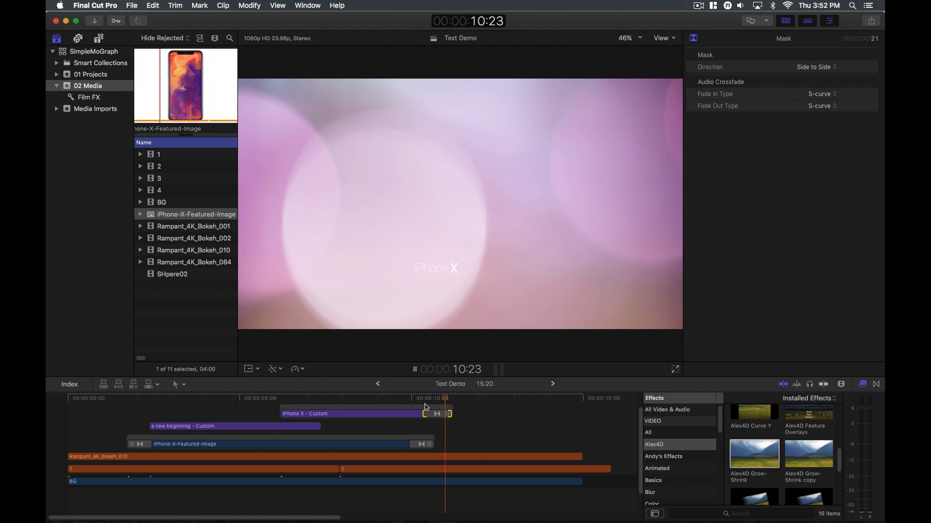
key("space")
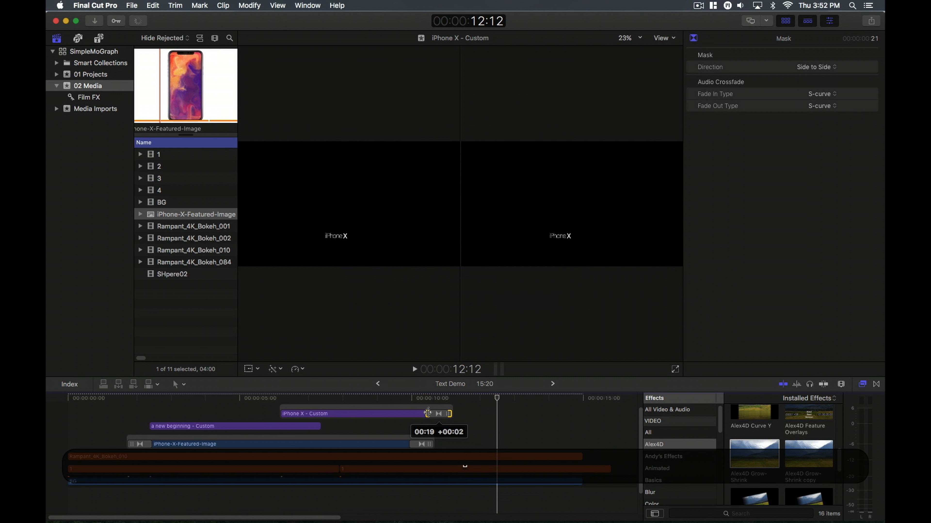
key("space")
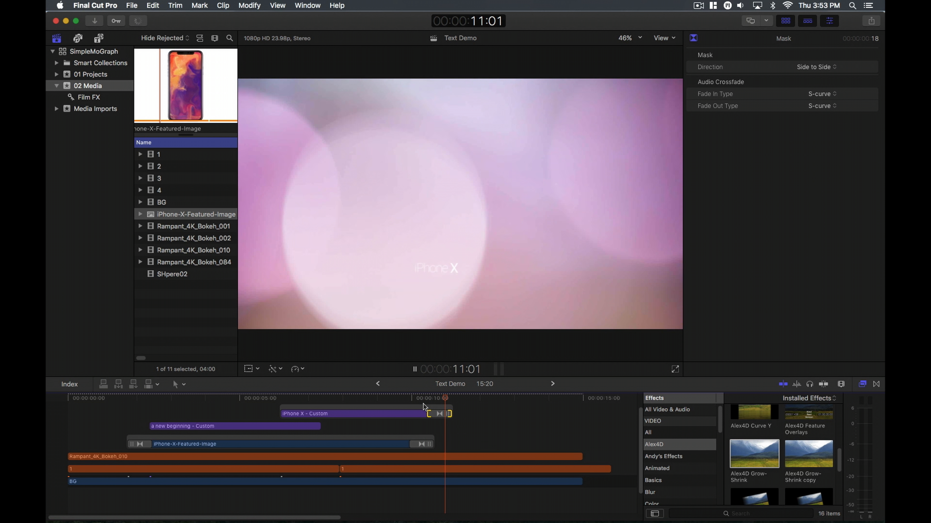
key("space")
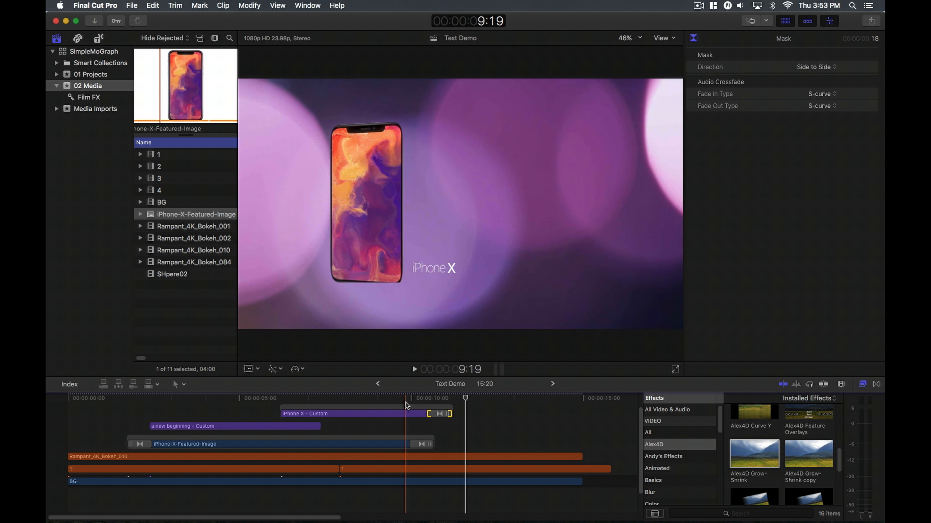
- Set the phone clip's 3D Screen Scale to 94% and play back the ending
left_click(407, 444)
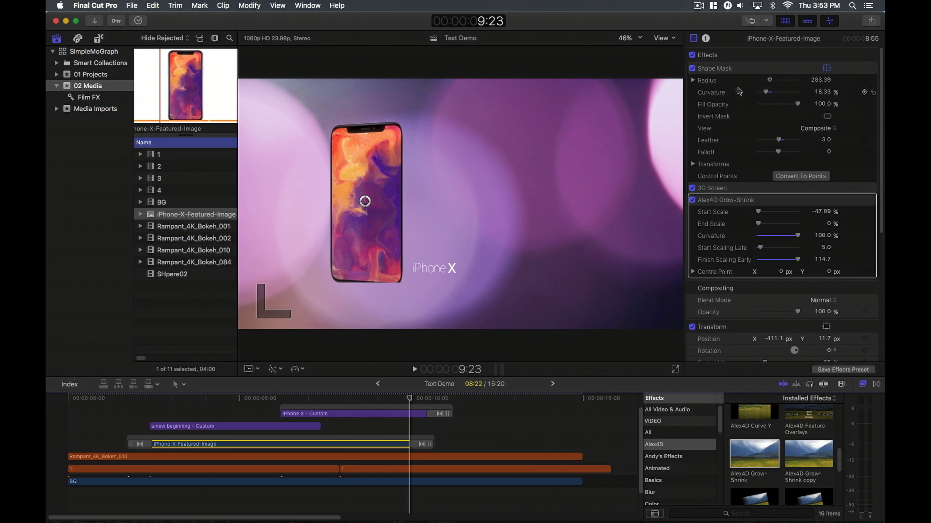
left_click(859, 187)
scroll(732, 229, "down", 5)
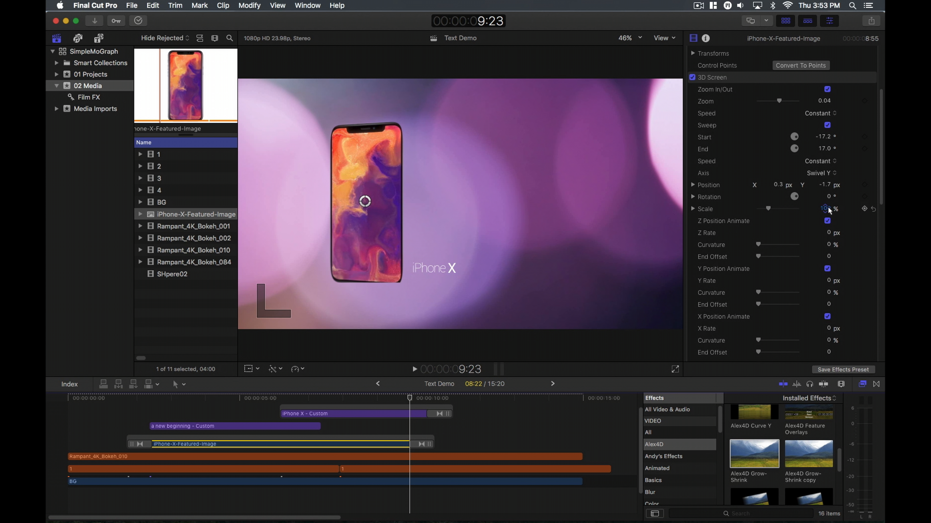
left_click_drag(826, 207, 829, 209)
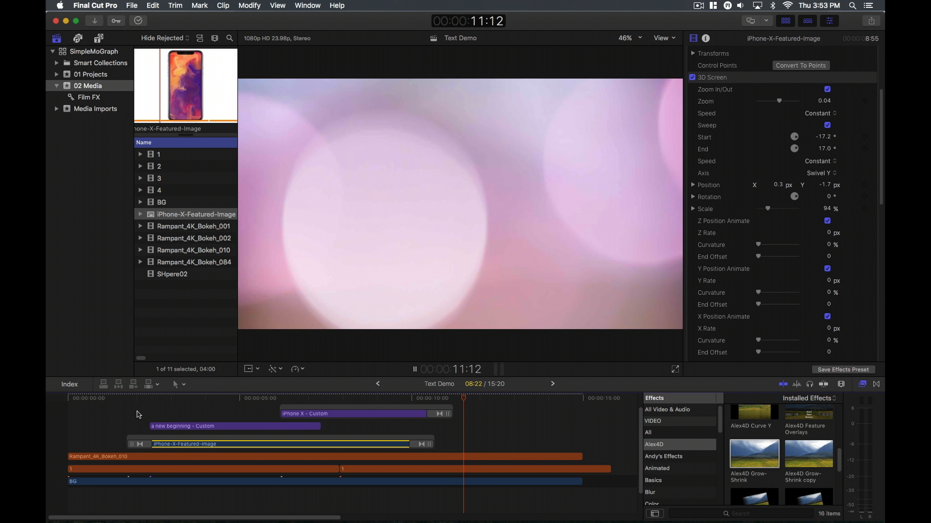
- Shorten the "iPhone X" title to 3:22 so its closing transition ends before the phone's, and play back the sequence
double_click(436, 412)
left_click_drag(439, 413, 463, 413)
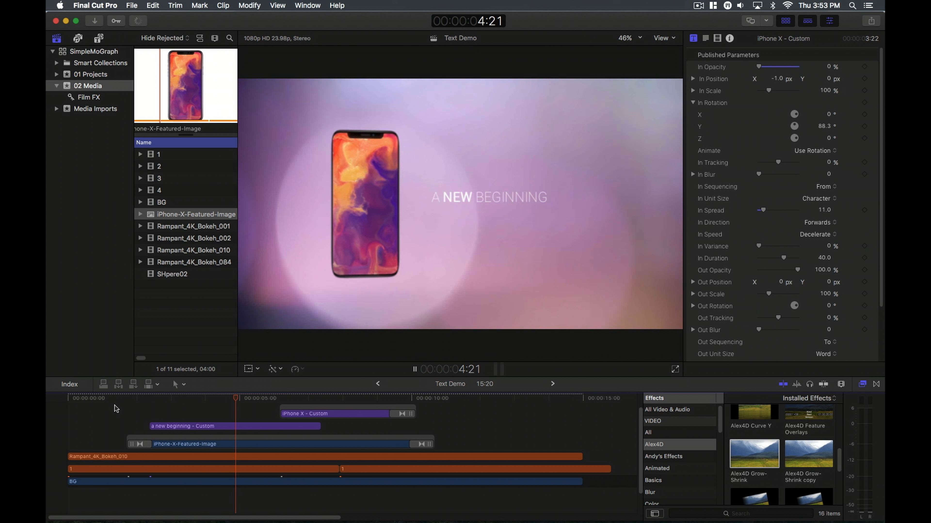
key("space")
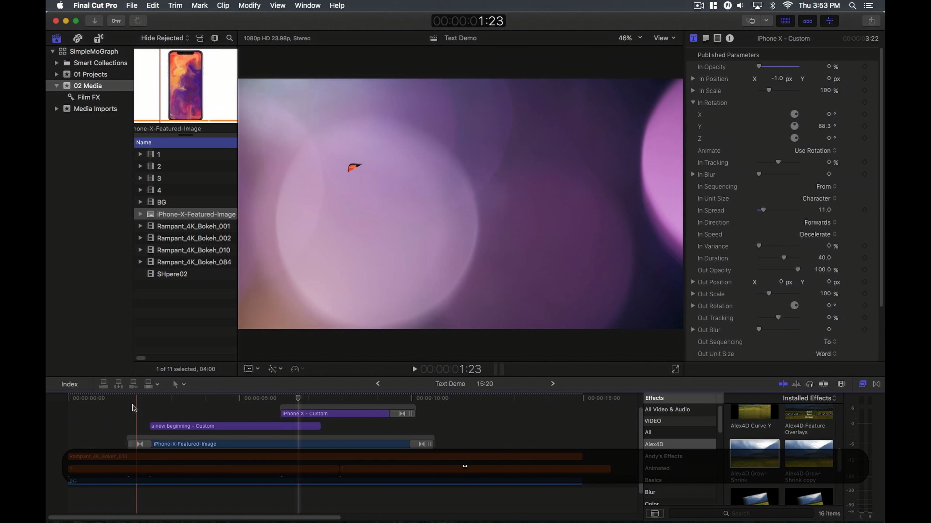
- Add an Alex4D Adjustment Layer above all clips from the start of the timeline and apply the 3D Screen effect to it
left_click(99, 38)
left_click(84, 86)
left_click_drag(164, 131, 110, 423)
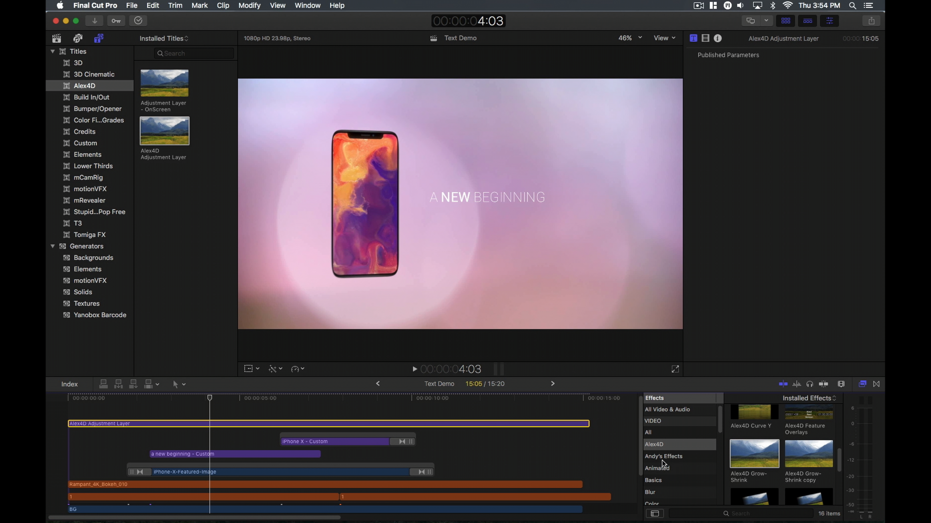
left_click(657, 469)
left_click_drag(807, 429, 271, 424)
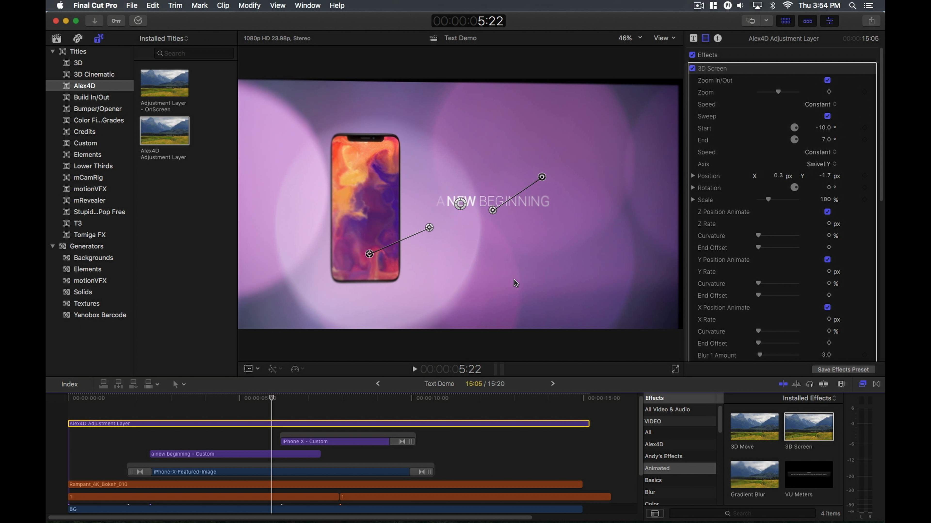
- Spread the 3D Screen blur handles outward across the phone and title, and set Blur 1 Amount to 33 and Blur 2 Amount to 35
scroll(780, 220, "down", 5)
left_click_drag(541, 177, 620, 172)
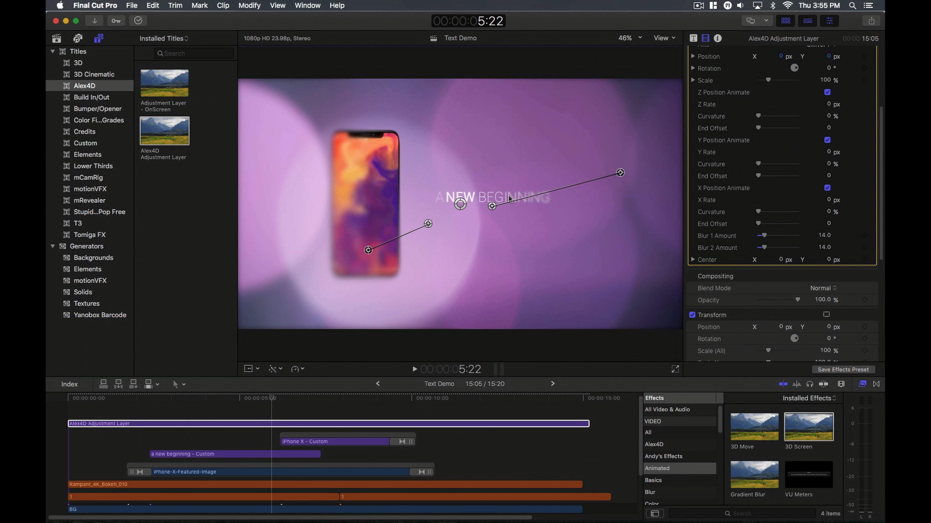
left_click_drag(492, 206, 495, 193)
left_click_drag(428, 224, 433, 218)
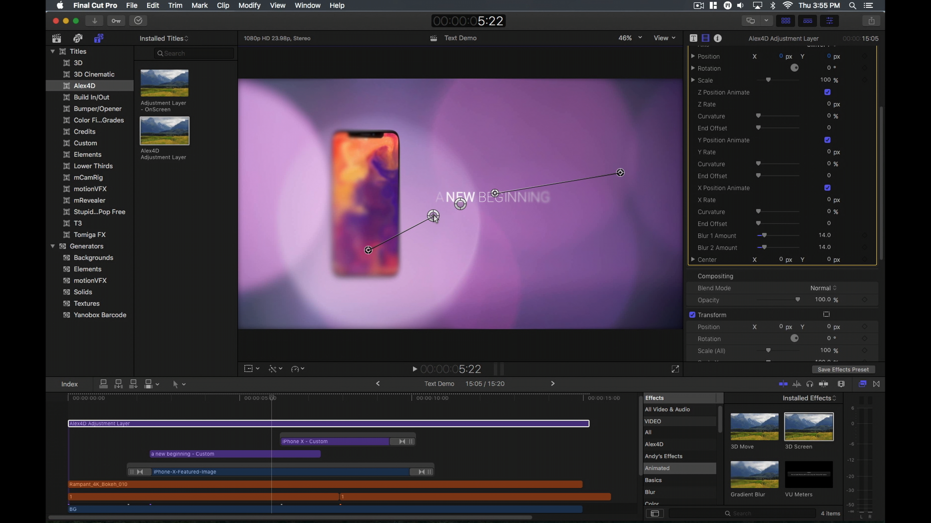
left_click_drag(368, 250, 307, 217)
left_click_drag(764, 248, 775, 239)
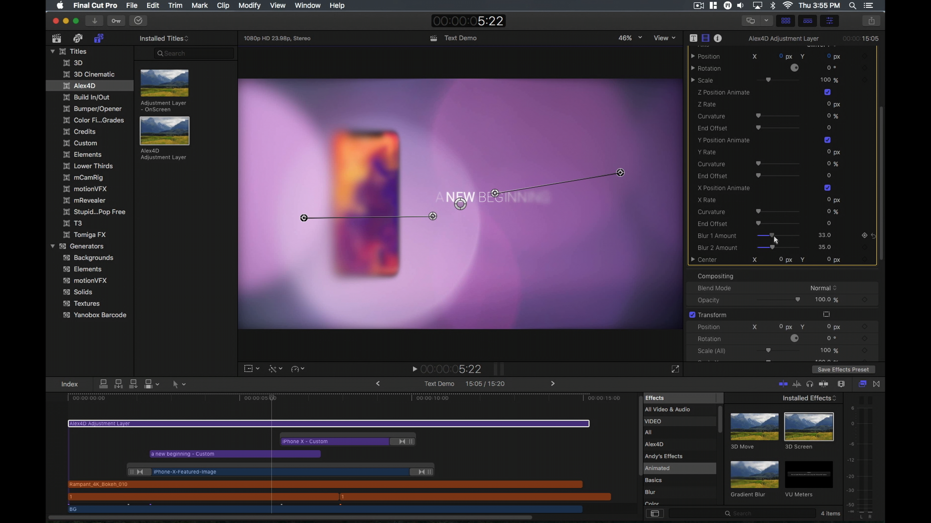
- Enable Zoom In/Out on the adjustment layer's 3D Screen with a Zoom of 0.11, and play back the opening
scroll(752, 157, "up", 5)
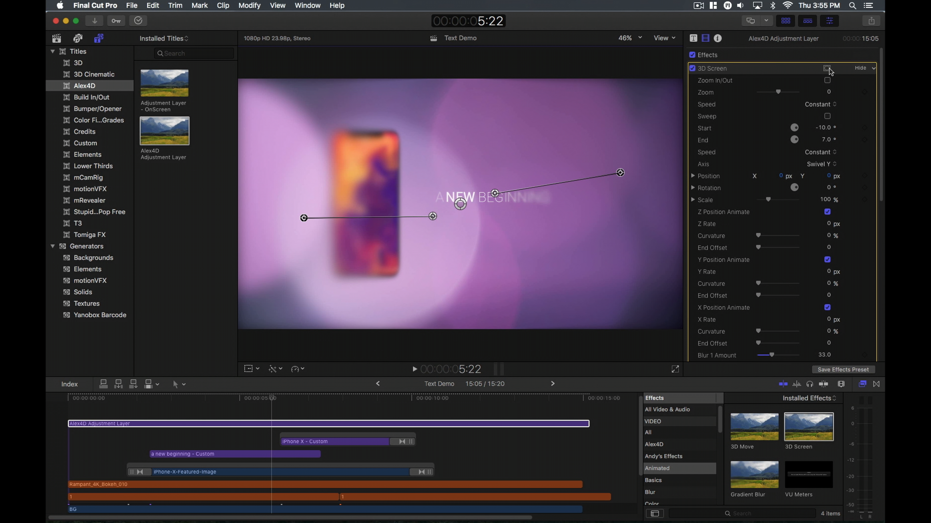
left_click(827, 80)
left_click_drag(829, 95, 820, 102)
left_click(97, 424)
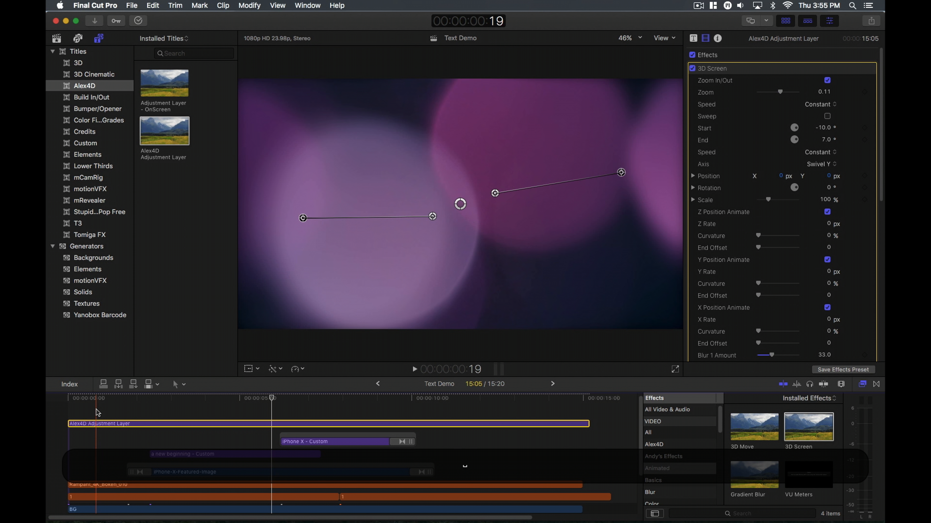
key("space")
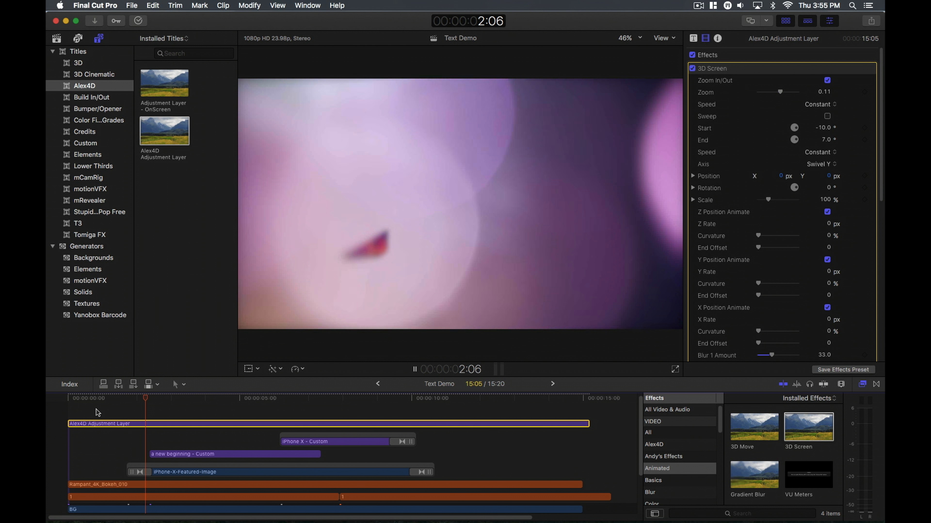
key("space")
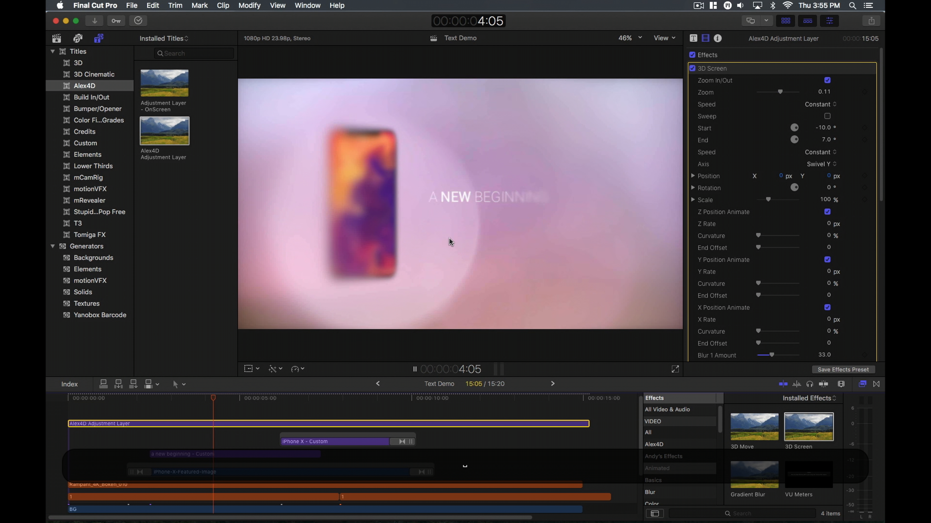
- Add a shape mask to the 3D Screen effect as a tilted, widely feathered band extending beyond the frame, and centre it over the phone
left_click(826, 68)
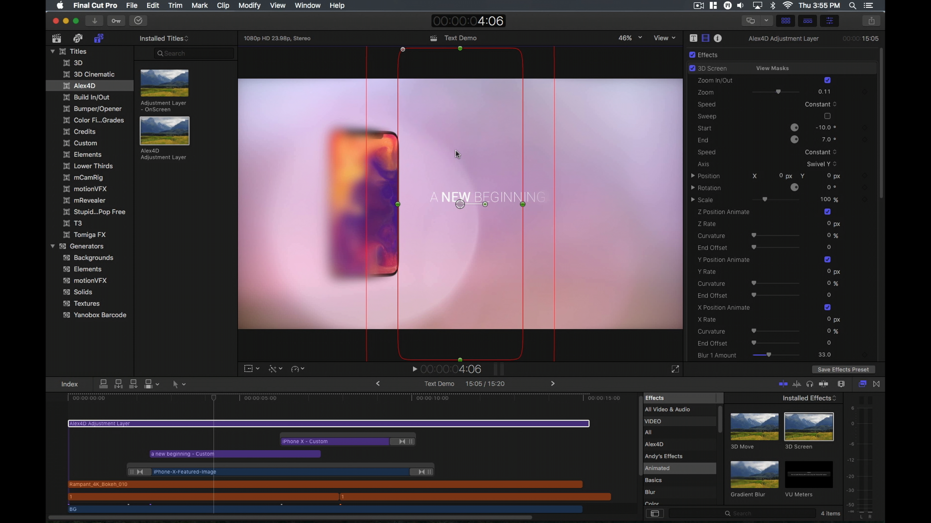
left_click_drag(484, 198, 482, 215)
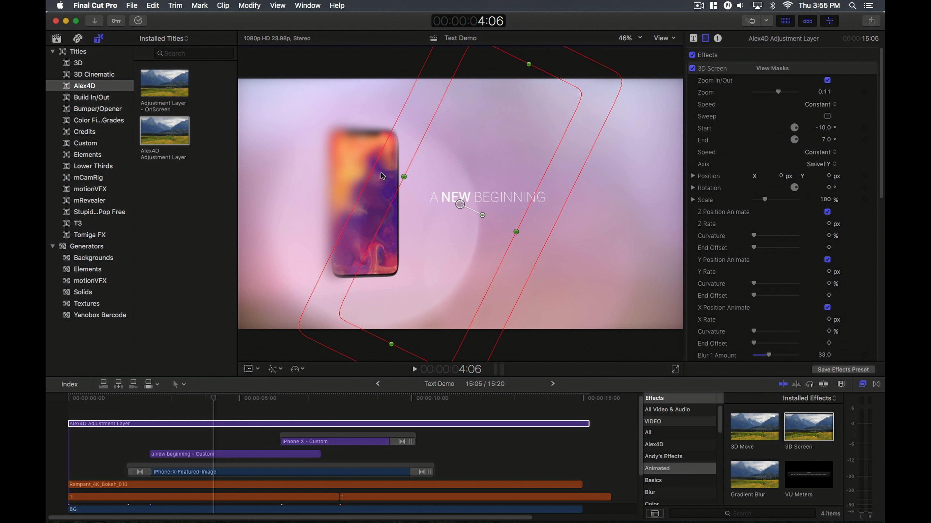
left_click_drag(376, 172, 438, 193)
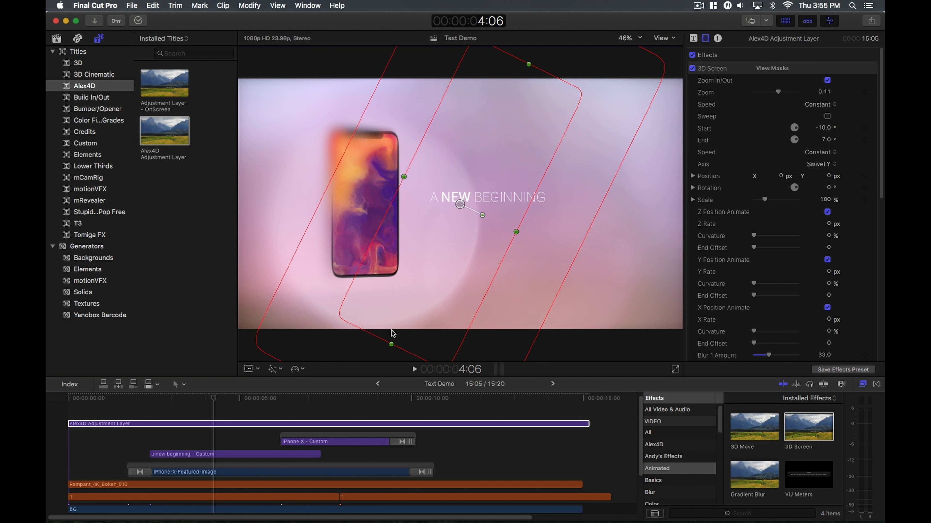
left_click_drag(390, 345, 375, 409)
left_click(354, 425)
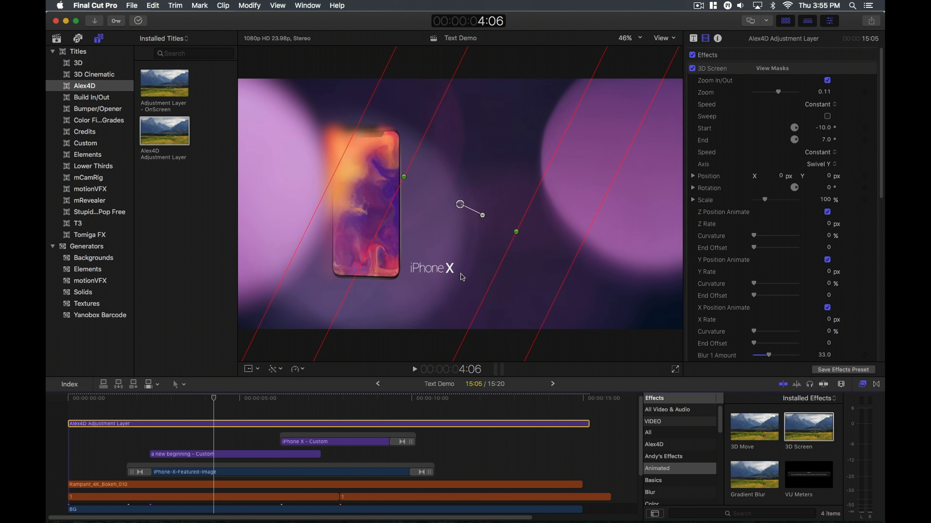
left_click_drag(461, 205, 392, 173)
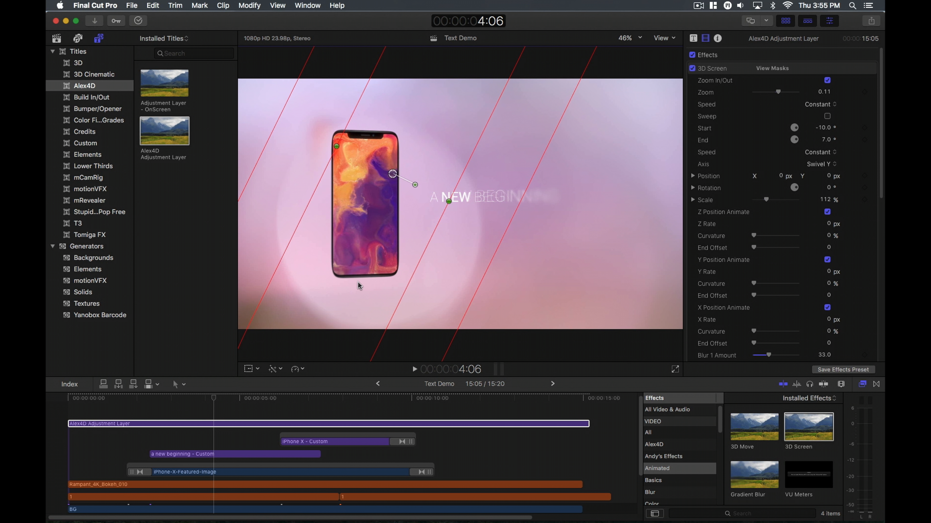
- Keyframe the 3D Screen shape mask at 1:01, and shift the band away from the phone toward the frame's centre at 7:06
left_click(104, 398)
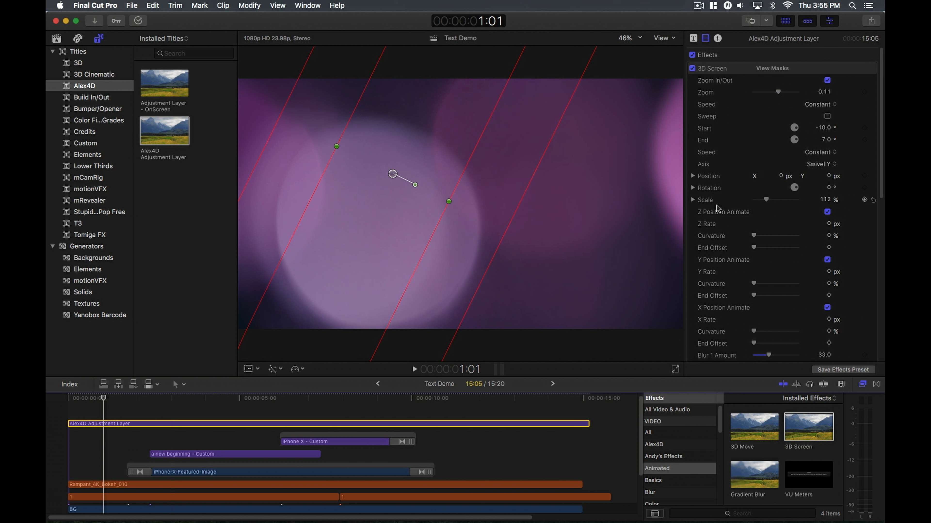
scroll(745, 225, "down", 5)
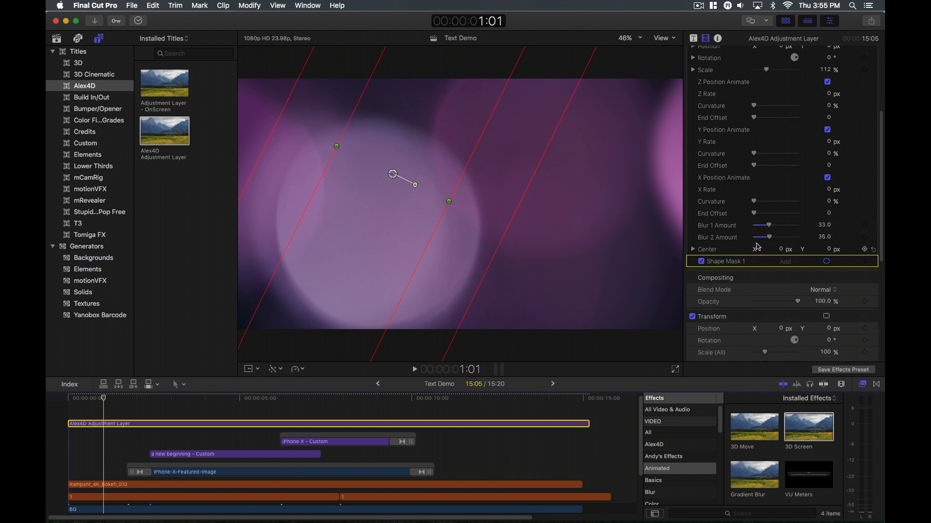
left_click(864, 261)
left_click(316, 398)
left_click_drag(393, 173, 430, 180)
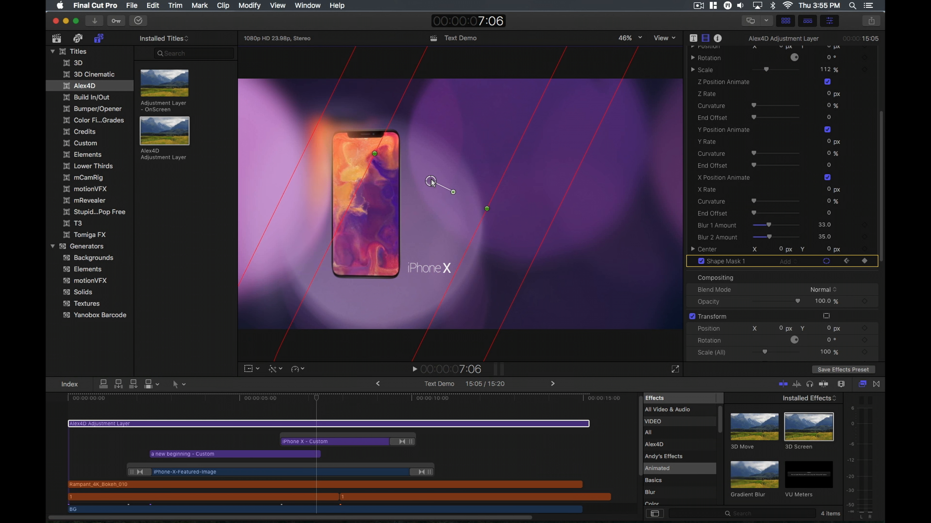
left_click_drag(371, 159, 349, 148)
left_click_drag(431, 180, 453, 180)
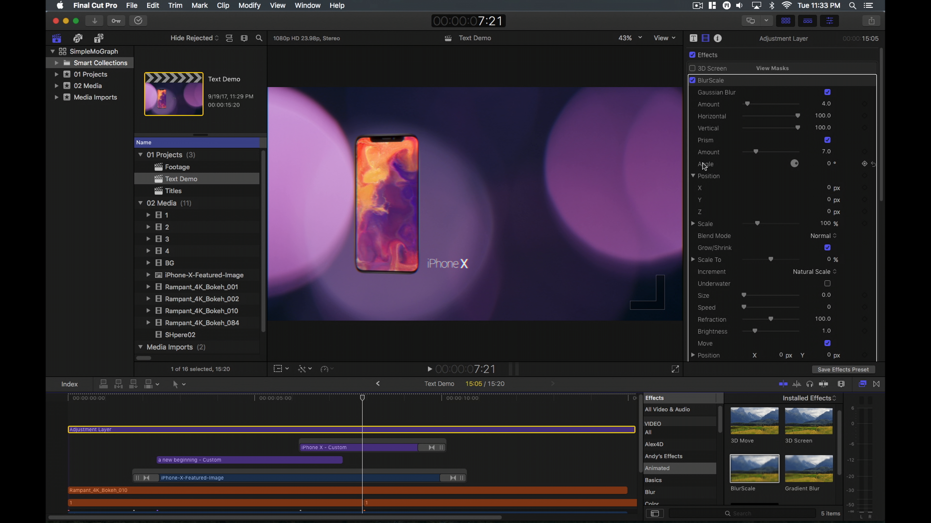
- Set BlurScale's Gaussian Amount to 130, enable Underwater with Size 0.03, Refraction 8 and Brightness 1.24, and square off its shape mask
left_click_drag(755, 105, 865, 111)
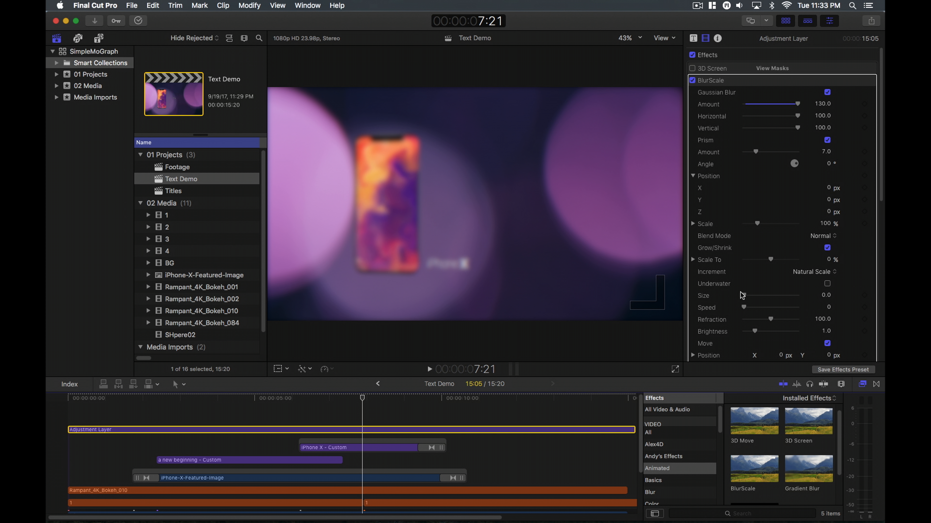
left_click(824, 295)
type("0.03")
left_click(826, 283)
mouse_move(771, 320)
left_mouse_down()
mouse_move(750, 324)
mouse_move(757, 331)
left_mouse_up()
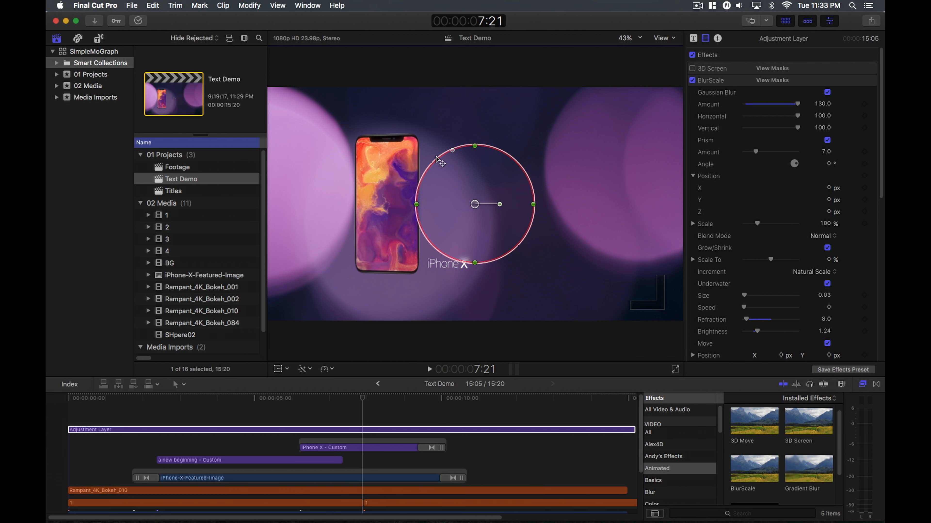
left_click_drag(452, 150, 388, 147)
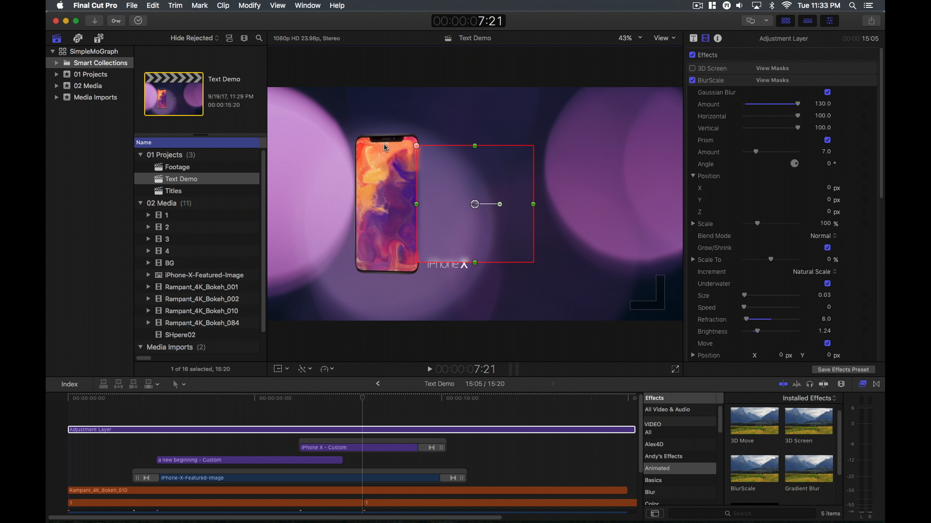
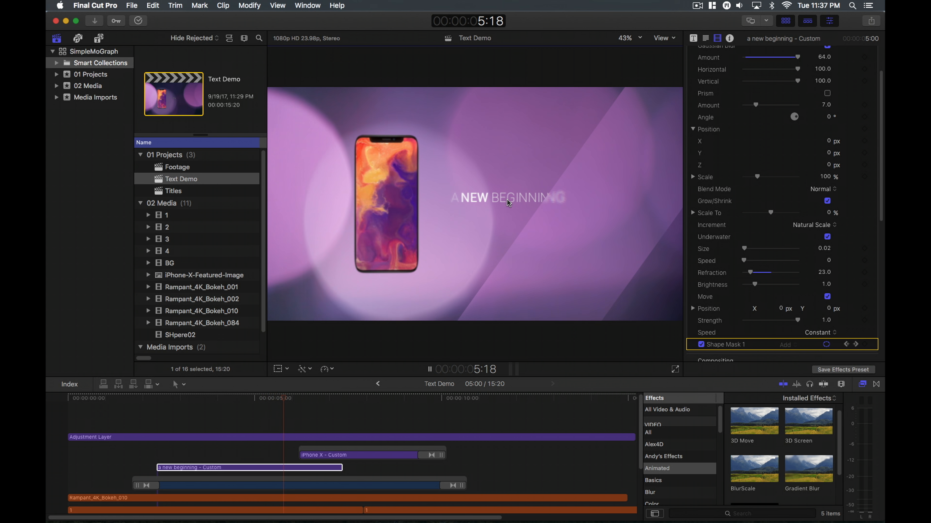
- Replay the sequence several times from the "a new beginning" title's entrance to review its blur and the diagonal band
left_click(154, 418)
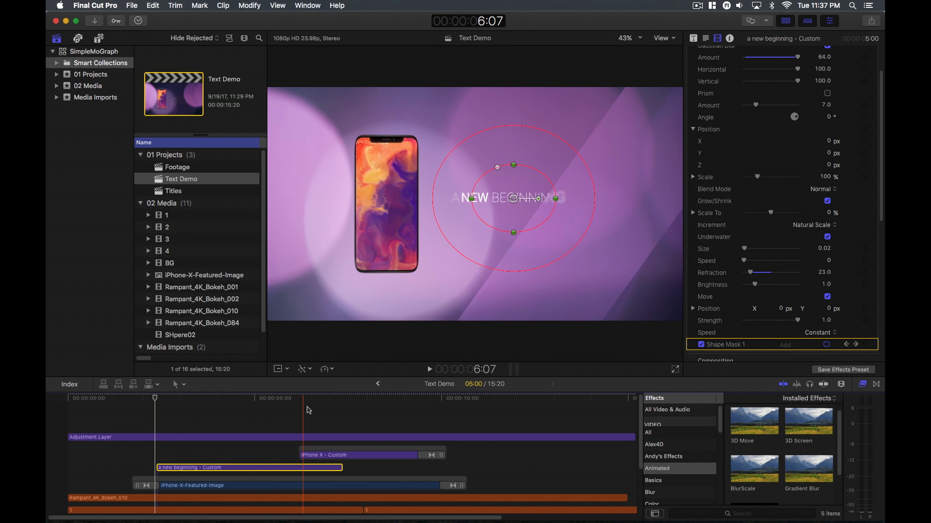
key("space")
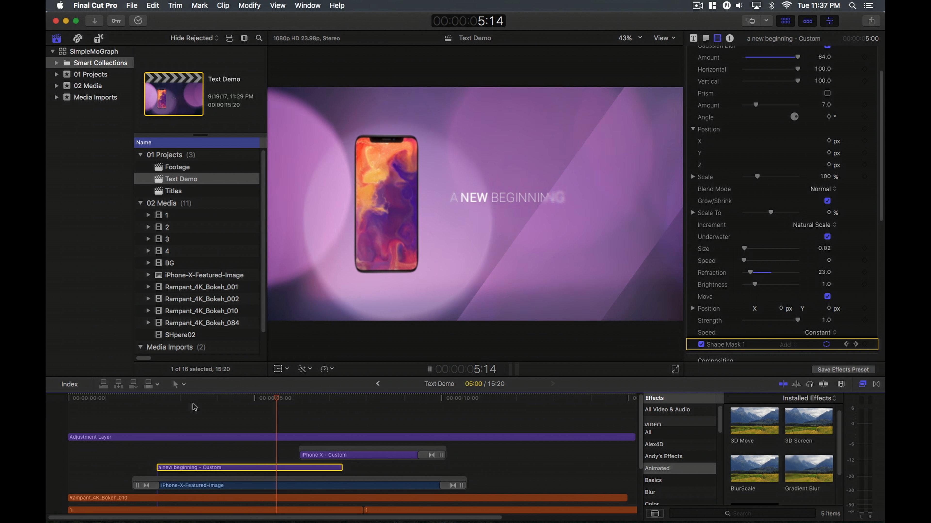
key("Up")
key("Up")
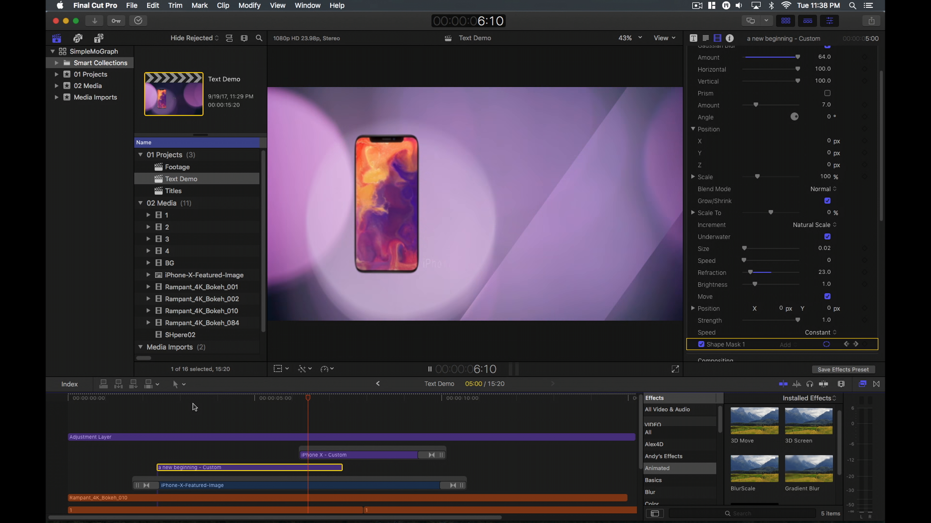
key("Up")
key("Up")
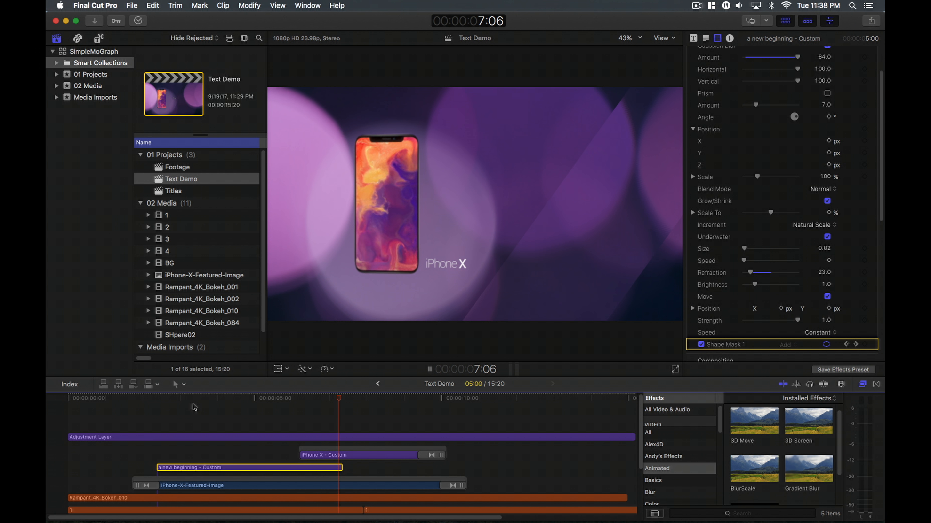
key("Up")
key("Up")
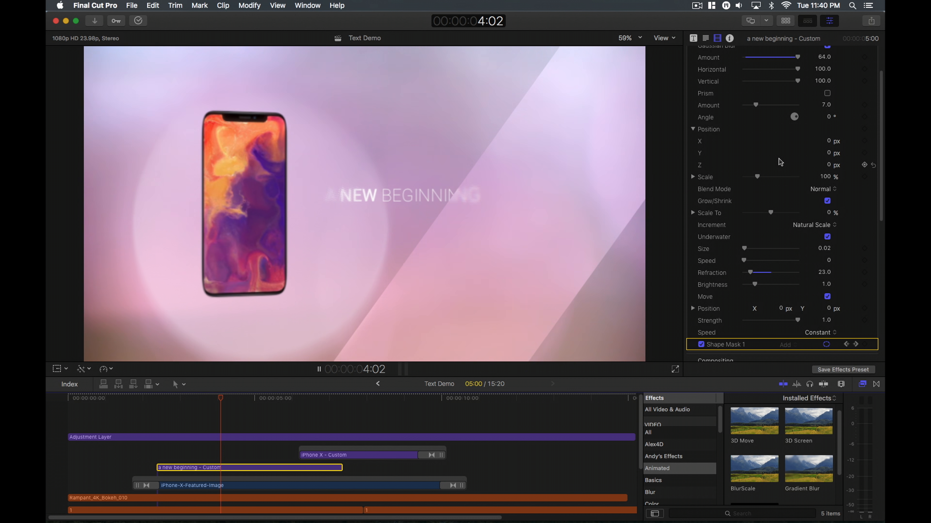
- Play back the "a new beginning" section in the enlarged viewer to check how the title enters and leaves
key("space")
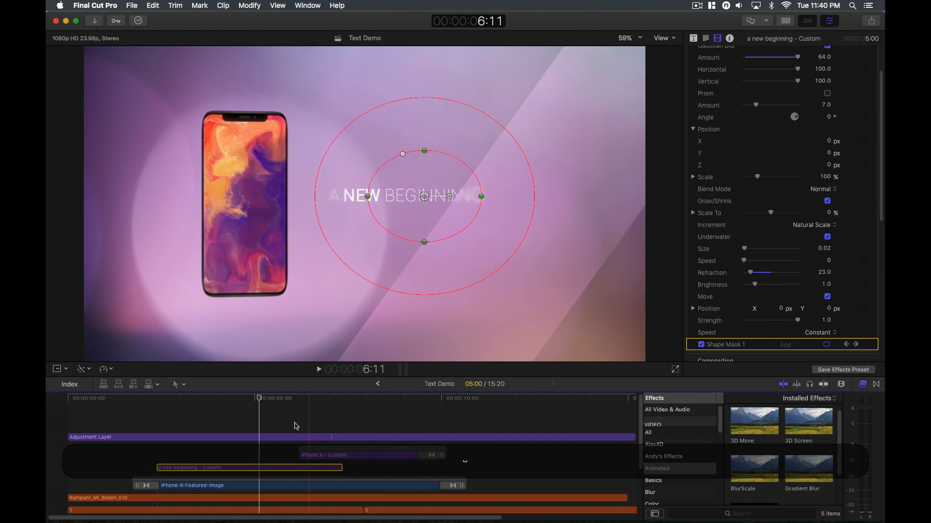
key("space")
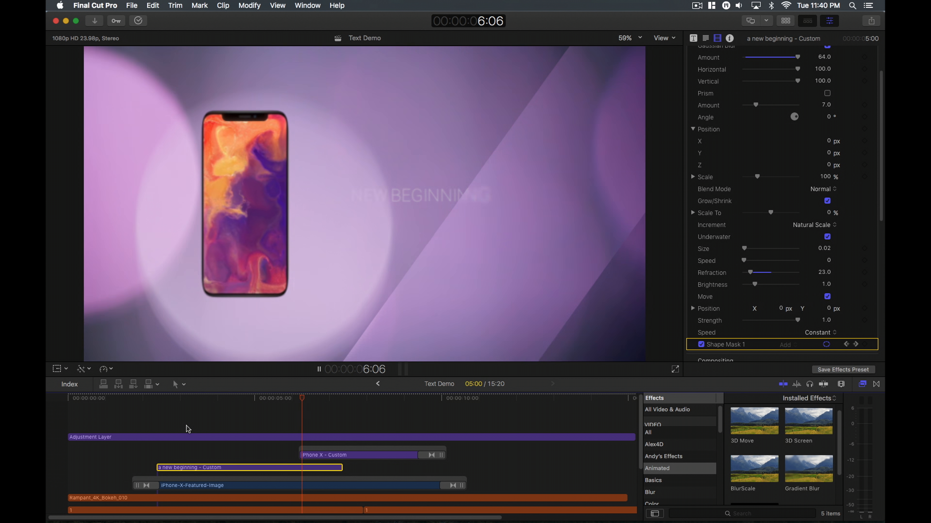
key("space")
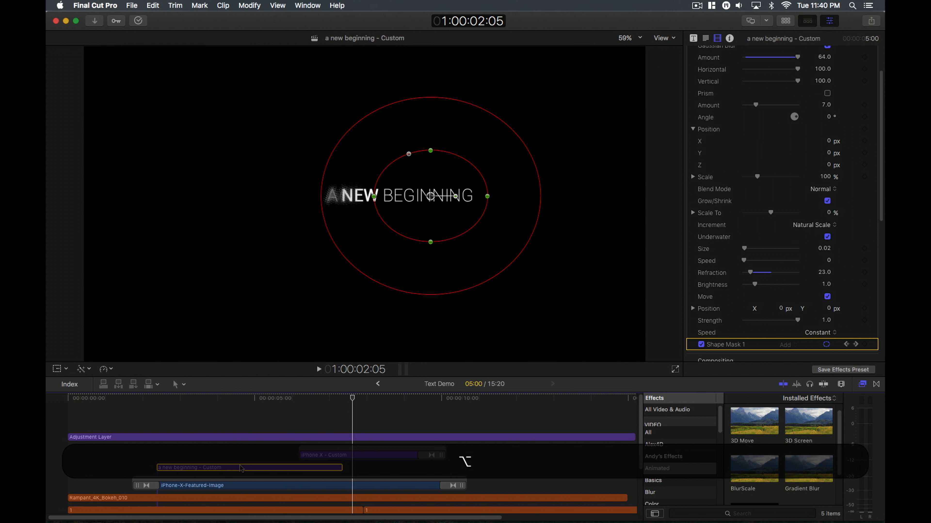
- Duplicate the "a new beginning" title above the Adjustment Layer at about 4 seconds and place the copy's text below and right of the original
left_click_drag(255, 467, 317, 413)
left_click(253, 401)
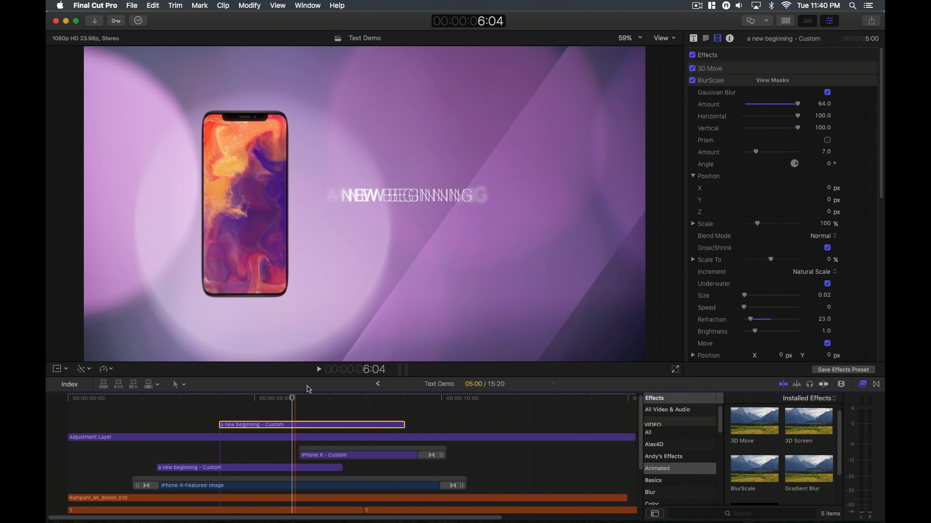
double_click(373, 200)
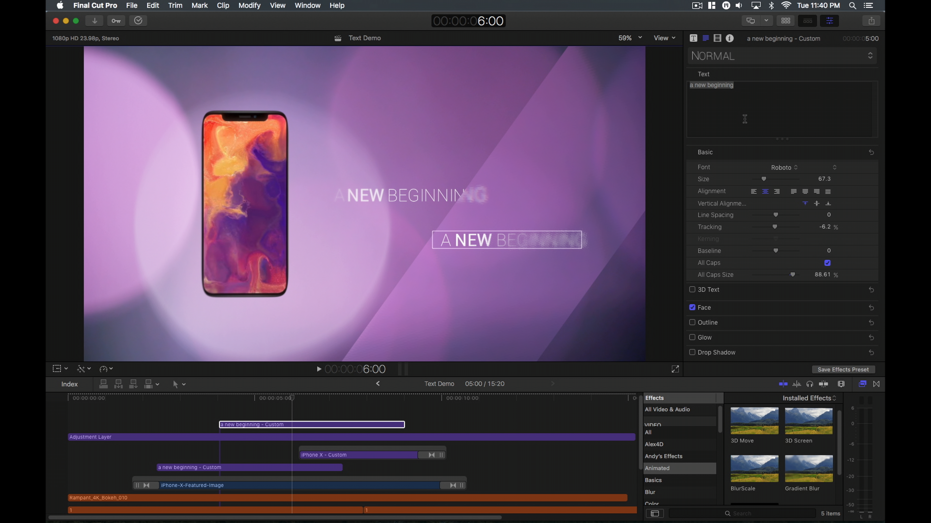
left_click(718, 39)
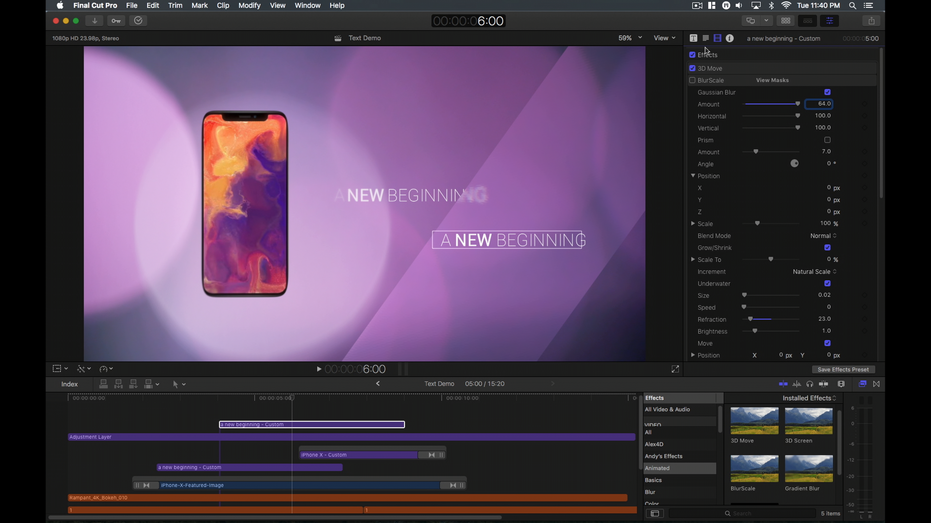
key("shift+slash")
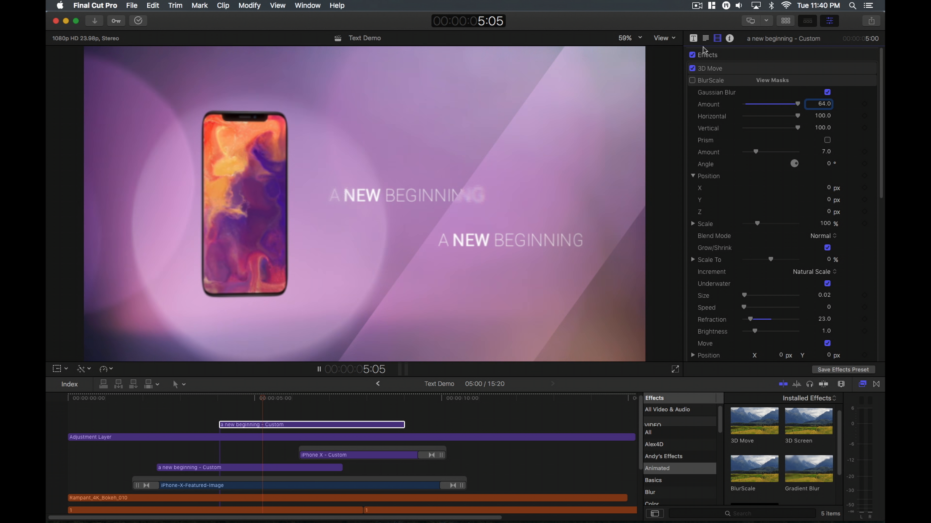
- Replace the duplicated title's text with "a new generation"
left_click(705, 38)
triple_click(707, 85)
type("for a new ge")
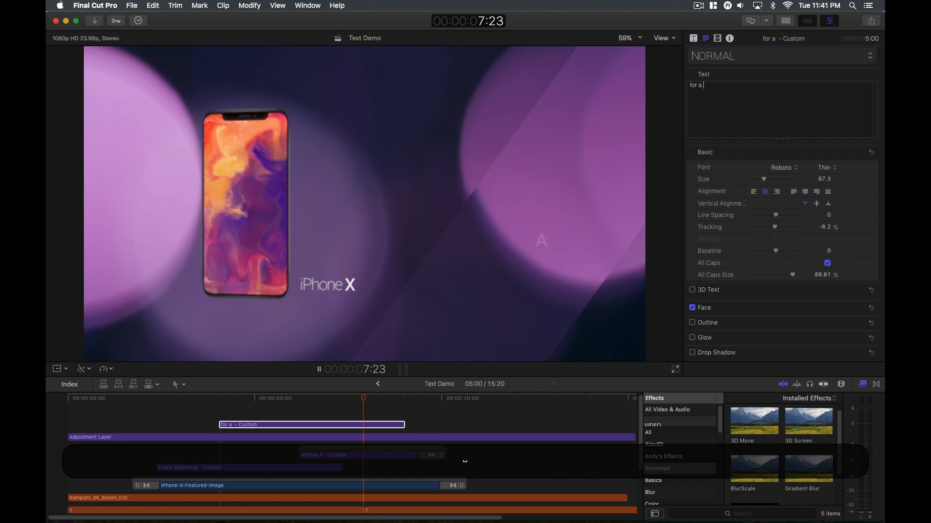
type("neration")
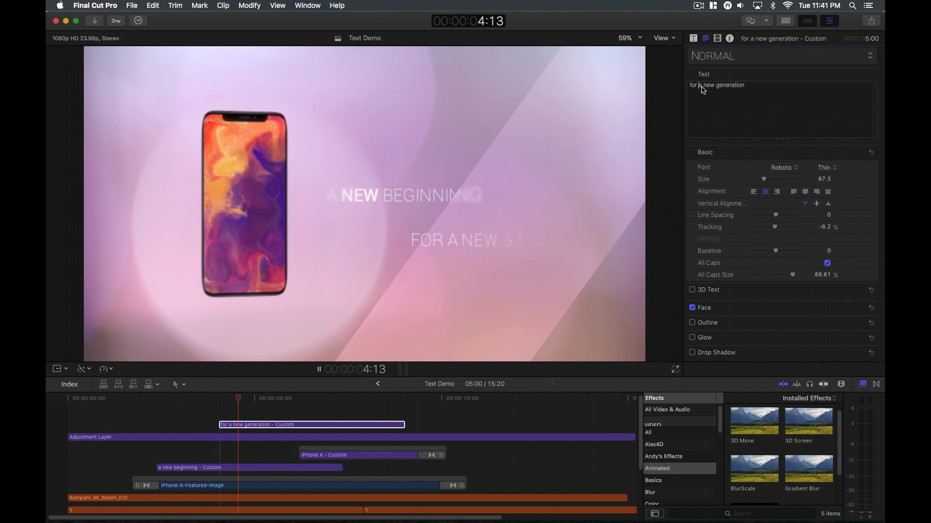
left_click(700, 86)
key("BackSpace")
key("BackSpace")
key("BackSpace")
key("BackSpace")
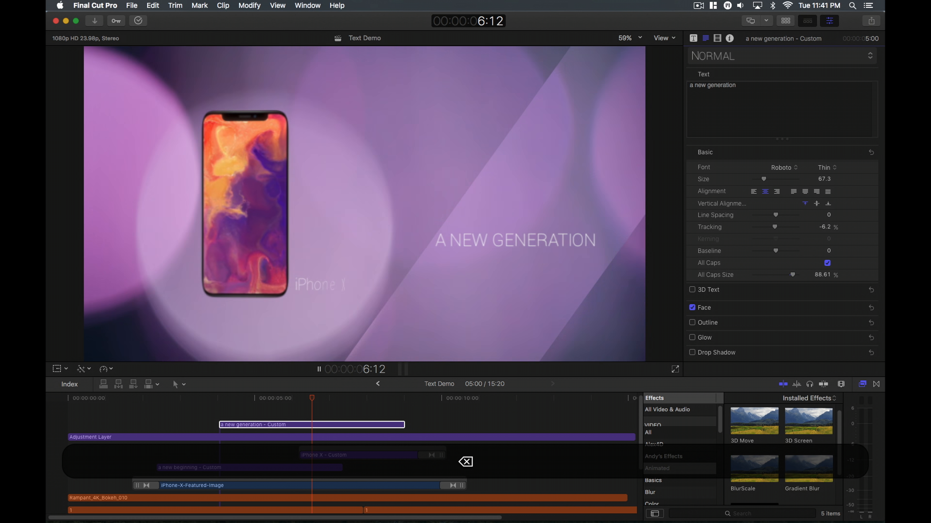
- Set the word "new" in the "a new generation" title to the Roboto Regular style
double_click(700, 86)
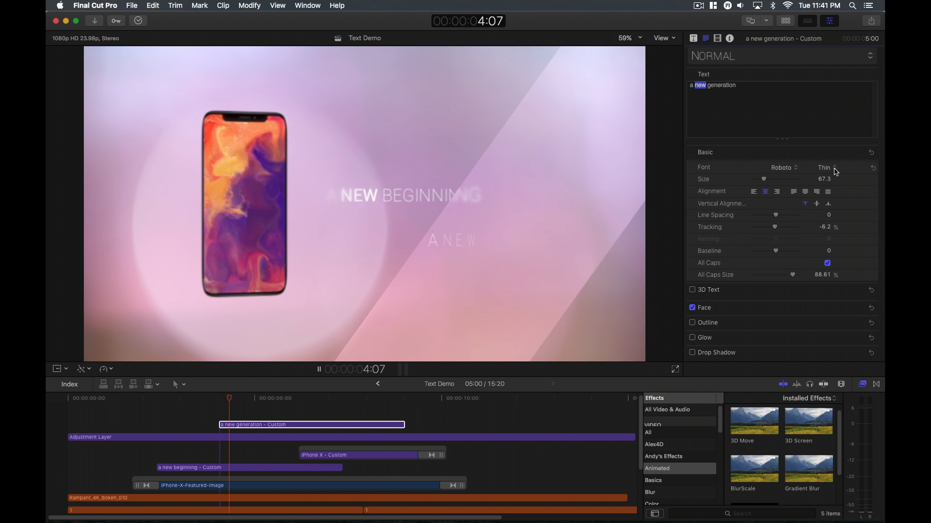
left_click(826, 168)
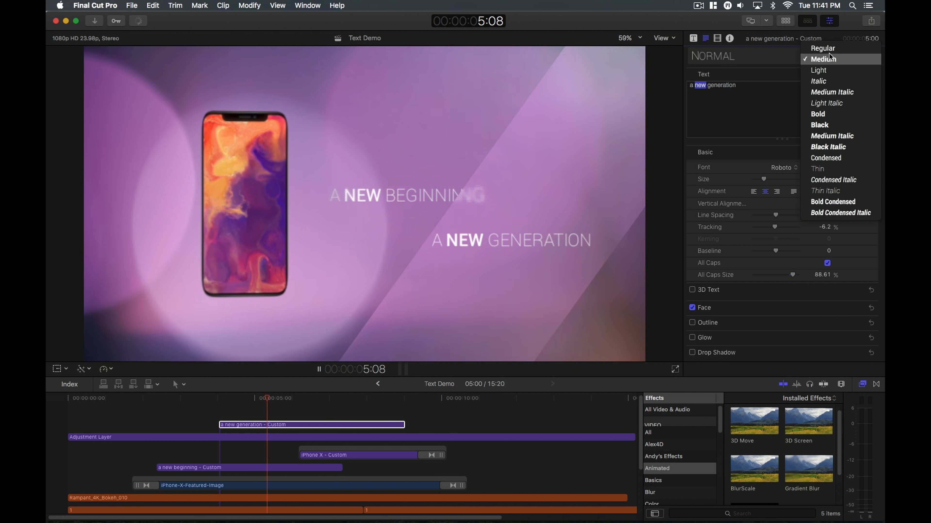
left_click(829, 49)
- Reset the keyframed BlurScale Shape Mask 1 on "a new generation" and move the mask so its lower part overlaps the title
left_click(718, 38)
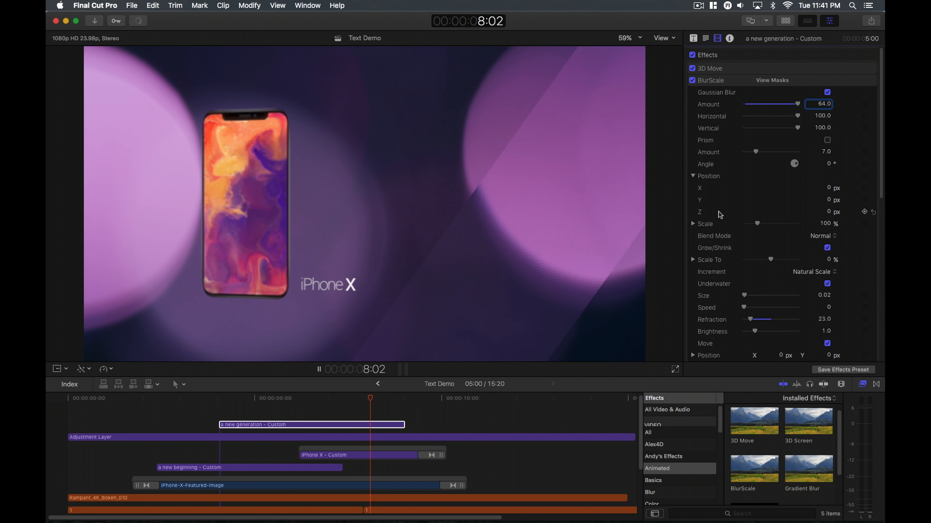
scroll(727, 225, "down", 5)
left_click(855, 311)
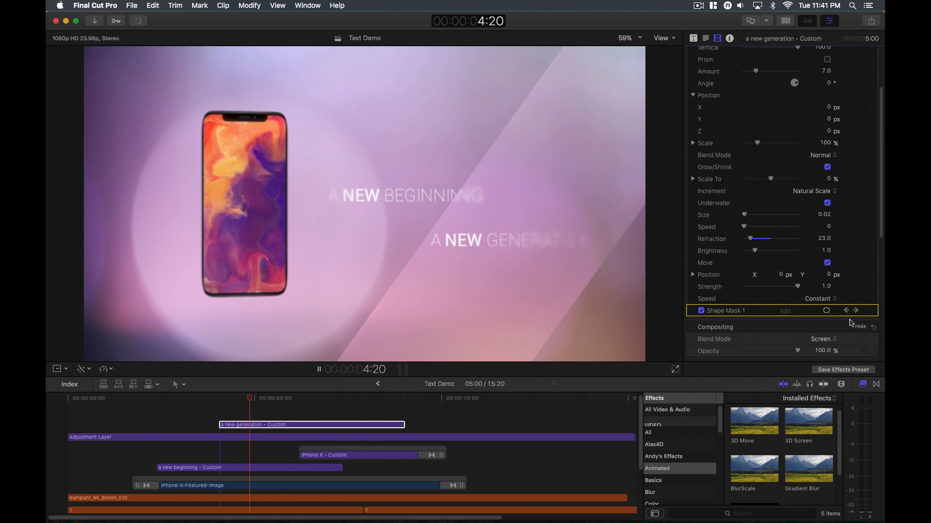
left_click(873, 311)
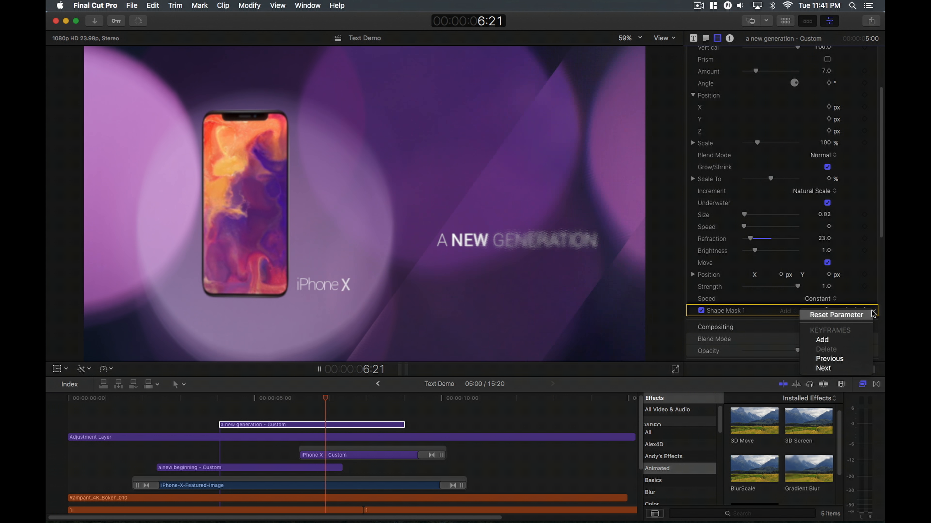
left_click(717, 303)
key("space")
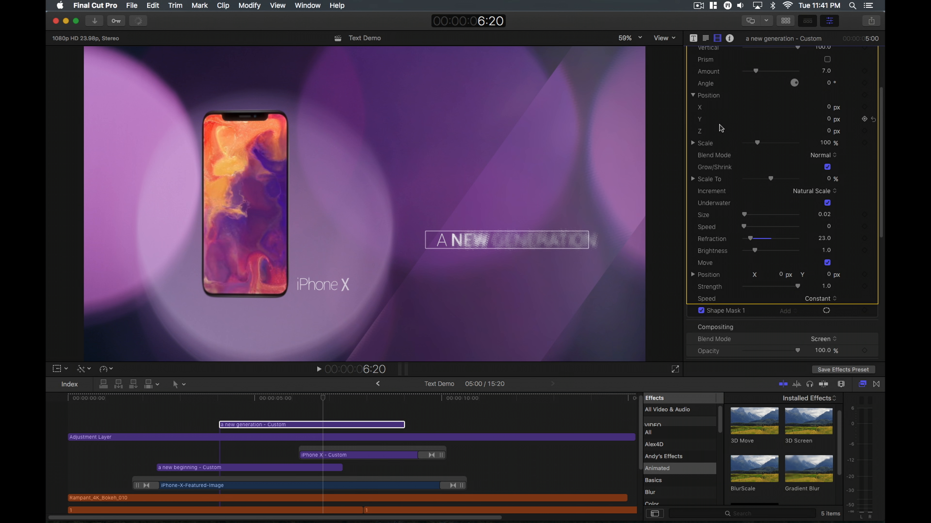
left_click_drag(363, 206, 515, 165)
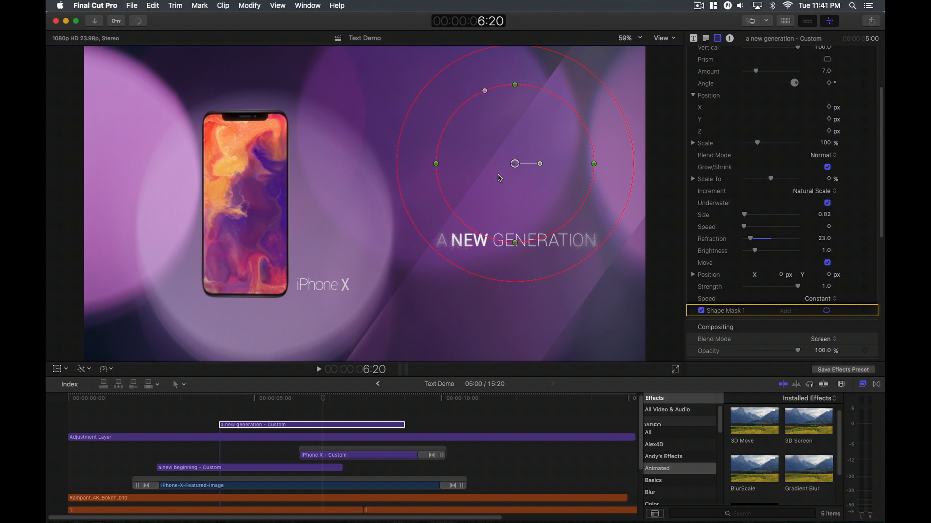
- Play back the titles and shift the "a new generation" clip slightly later in the timeline
key("space")
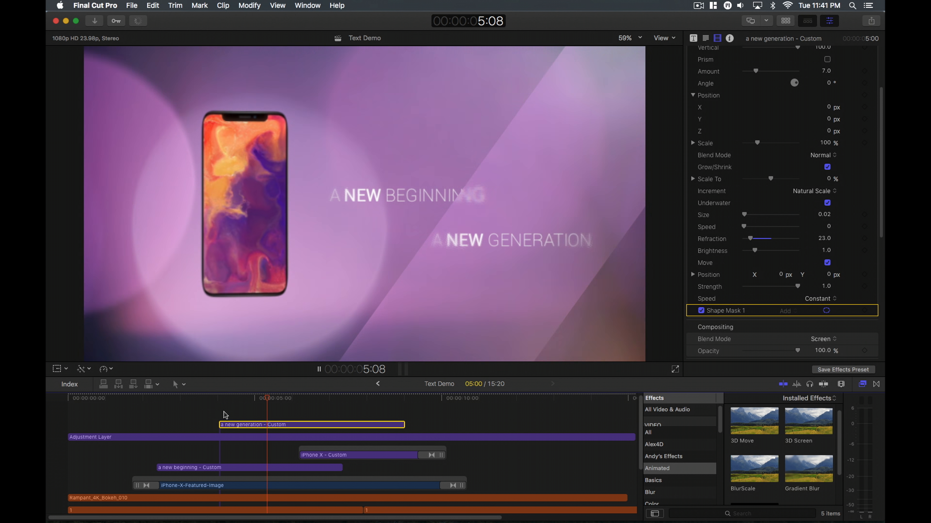
left_click(271, 426)
key("/")
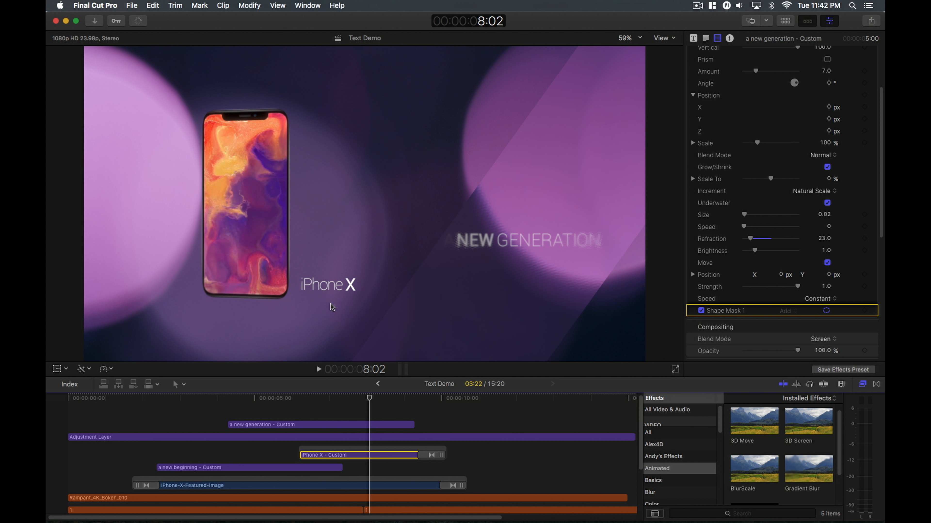
- Move the iPhone X title up beside the middle of the phone and select its text
left_click(333, 286)
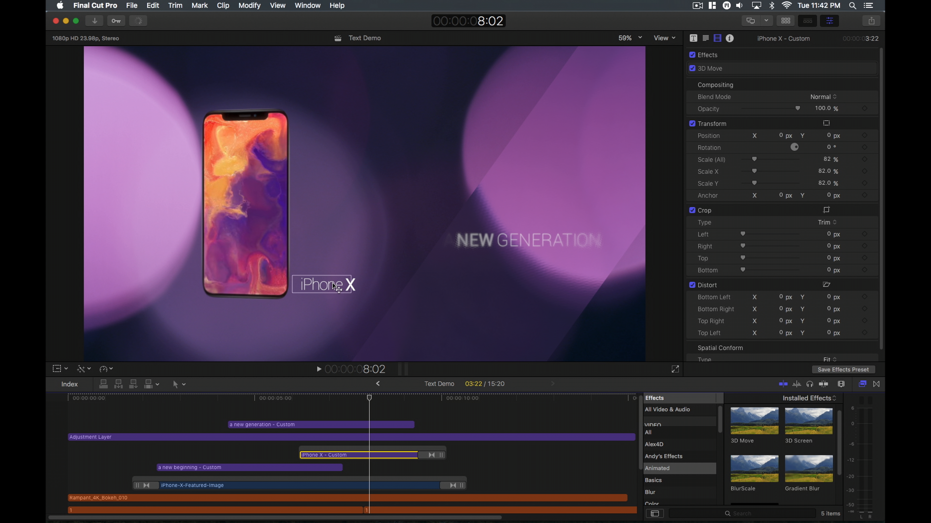
left_click_drag(336, 288, 356, 194)
double_click(354, 195)
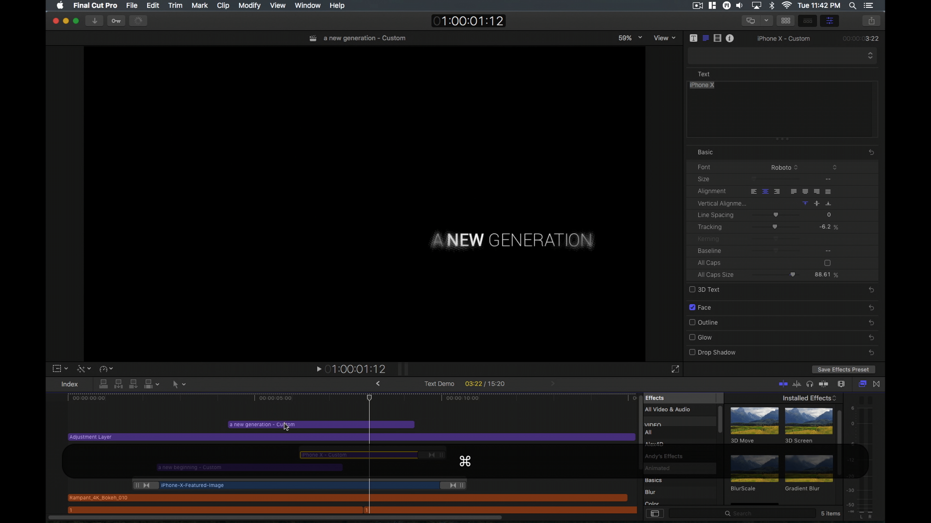
- Select the iPhone X, "a new generation" and "a new beginning" titles together and play their section to review them
left_click(285, 425, "super")
left_click(279, 468, "super")
key("/")
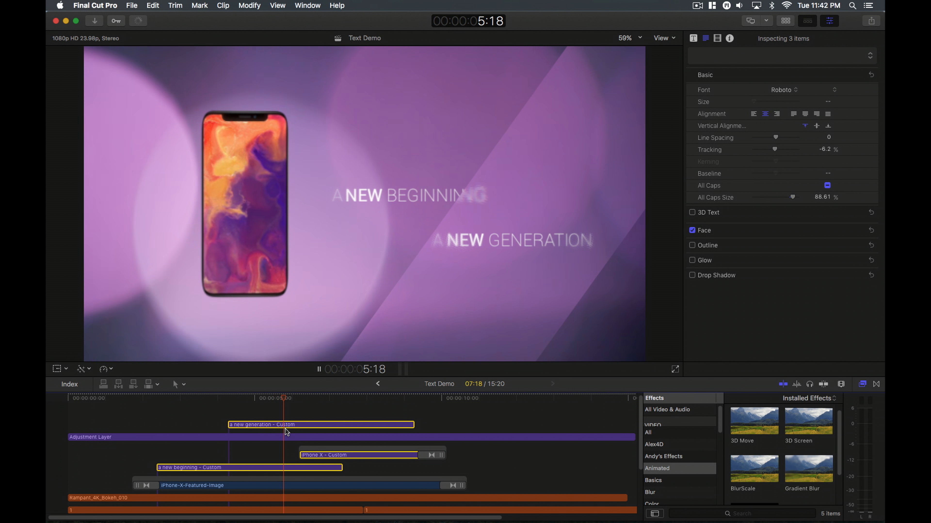
double_click(409, 456)
key("super+bracketleft")
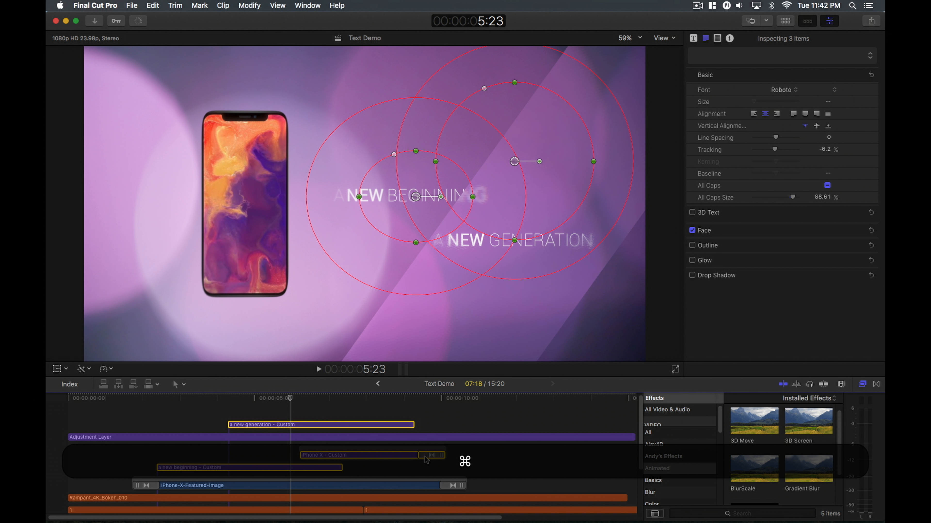
key("shift+slash")
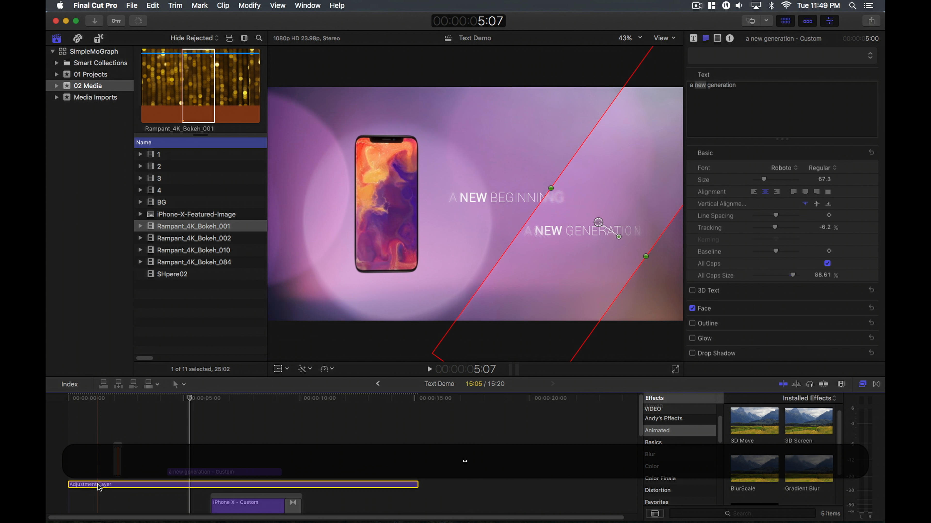
- Duplicate the Adjustment Layer above the other clips and remove the 3D Screen and BlurScale effects from the copy
left_click_drag(95, 422, 94, 401)
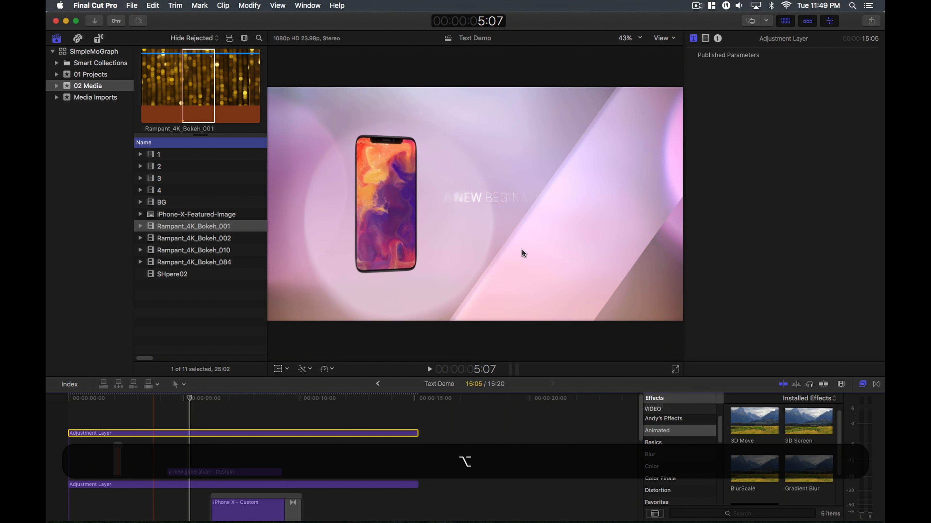
key("ctrl+Tab")
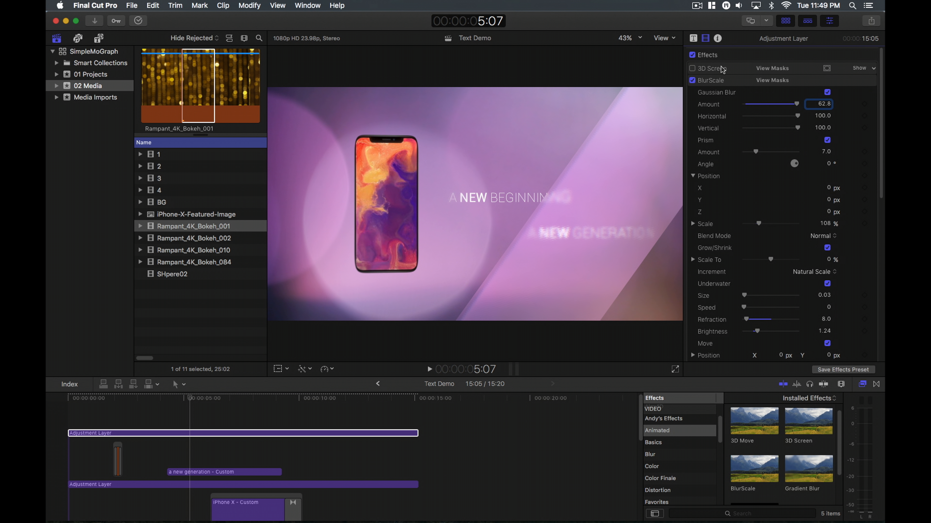
key("BackSpace")
key("BackSpace")
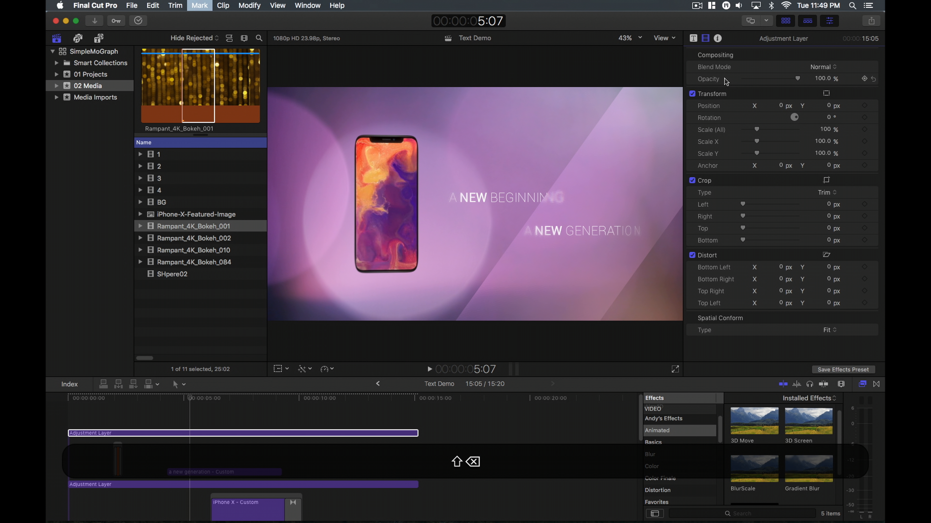
- Apply ColorFinalePro to the new adjustment layer and add Color Wheels with Lift 0.04, Gamma -0.05 and Gain -0.16
key("alt+e")
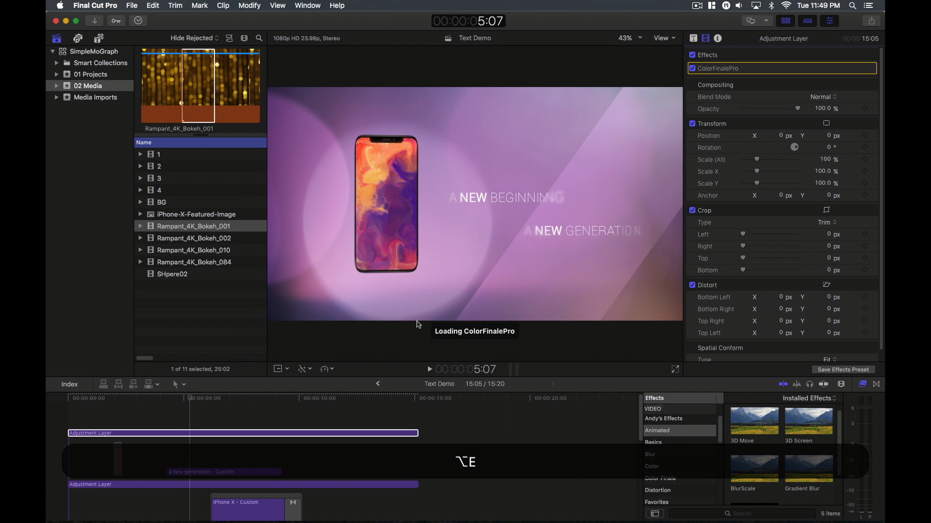
left_click(854, 69)
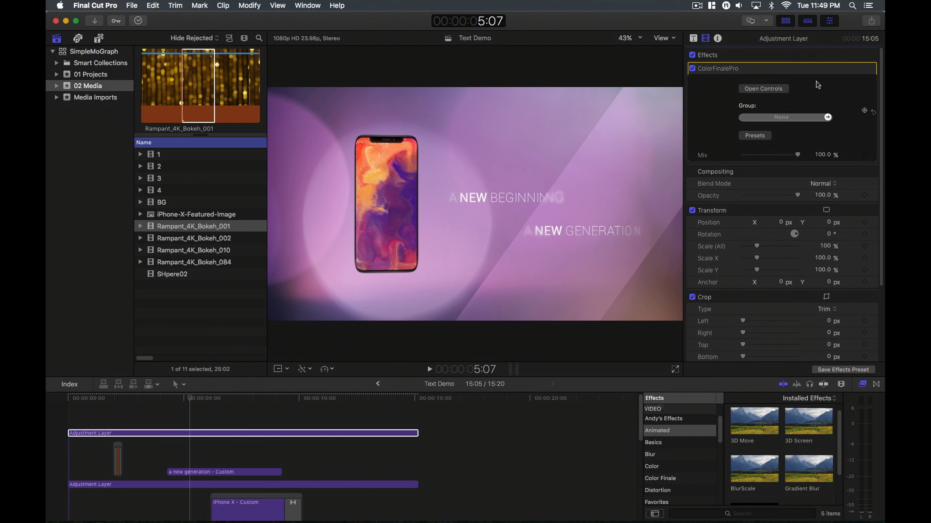
left_click(768, 93)
left_click(155, 356)
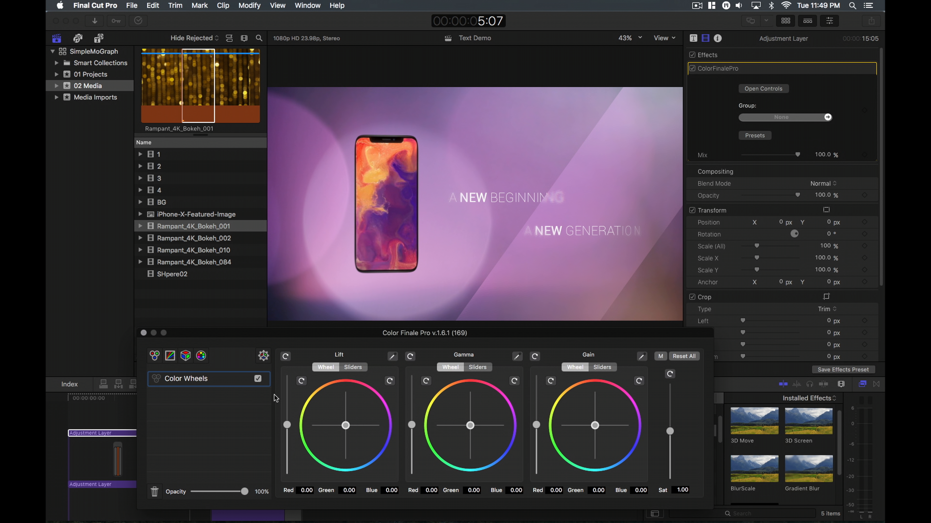
left_click_drag(536, 432, 536, 435)
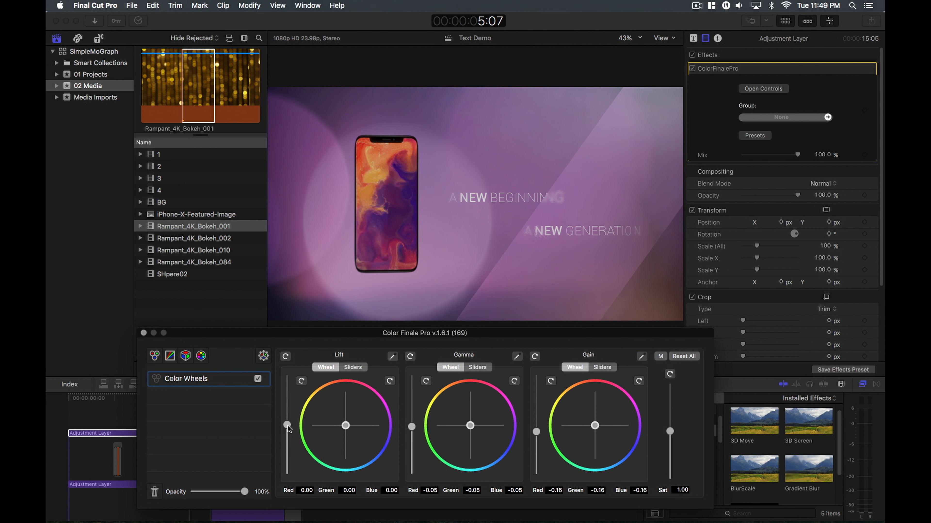
left_click(144, 334)
- Add an inverted shape mask to ColorFinalePro and position it over the area between the phone and the titles
left_click(829, 69)
left_click(813, 74)
left_click(829, 69)
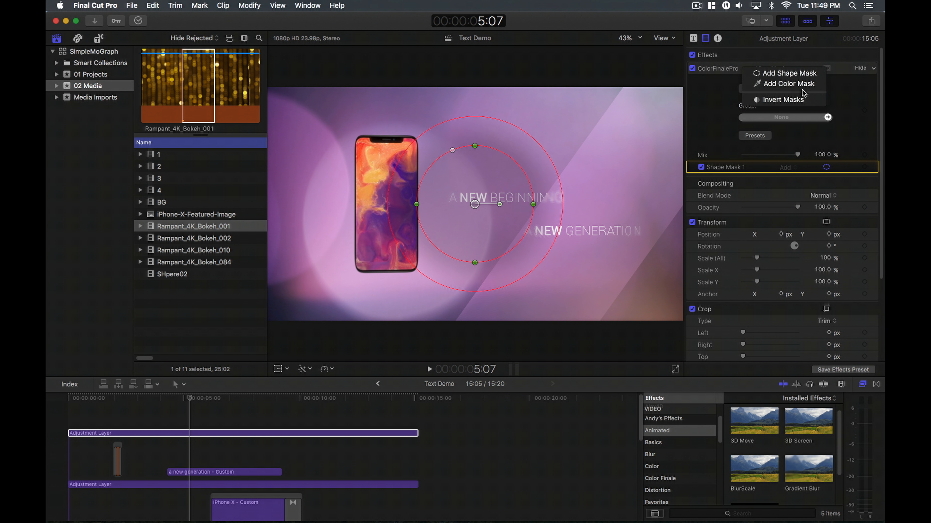
left_click(793, 101)
left_click_drag(475, 208, 438, 175)
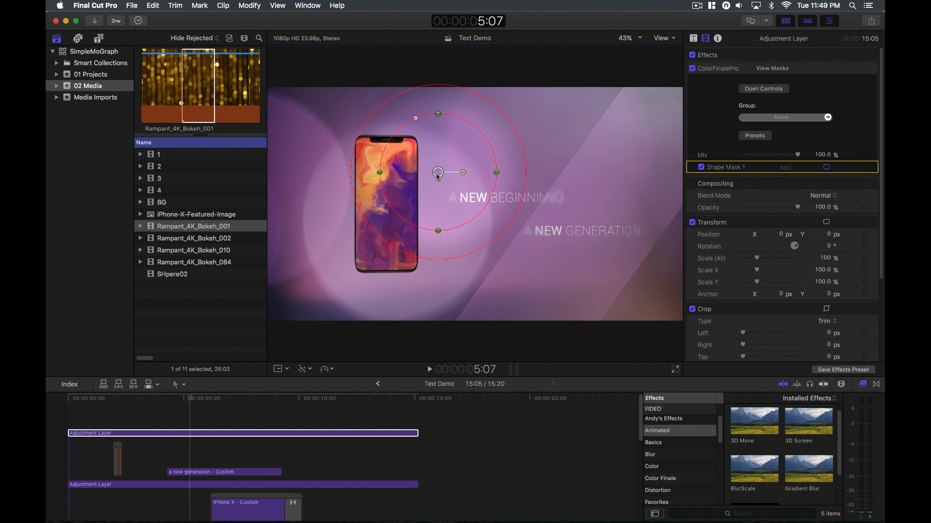
left_click_drag(468, 219, 491, 234)
- Play the sequence from the start and move the short clip near 2 seconds above the upper adjustment layer
left_click(66, 417)
key("space")
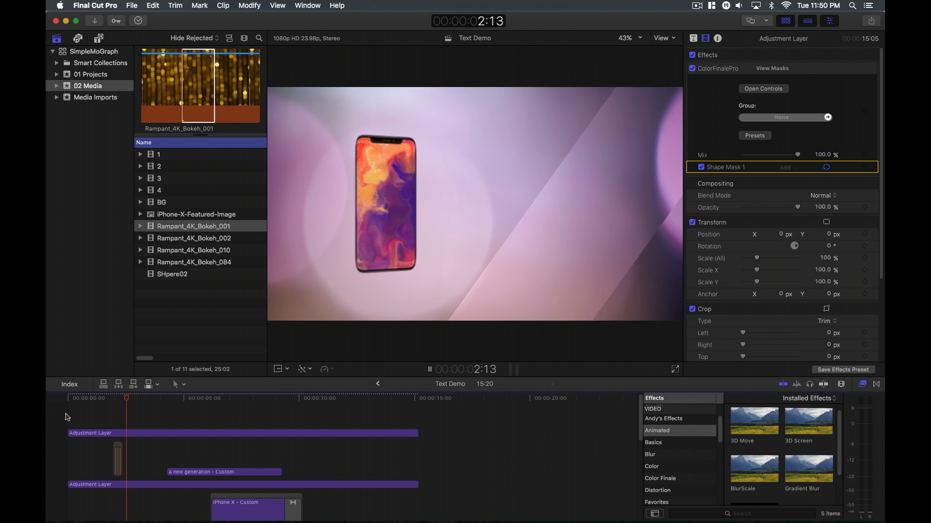
left_click(118, 449)
left_click_drag(118, 449, 118, 422)
- Toggle ColorFinalePro off and on at 3:15 to compare the frame with and without the grade
left_click(151, 459)
left_click(692, 68)
left_click(692, 68)
left_click(693, 69)
left_click(692, 69)
left_click(692, 69)
left_click(692, 69)
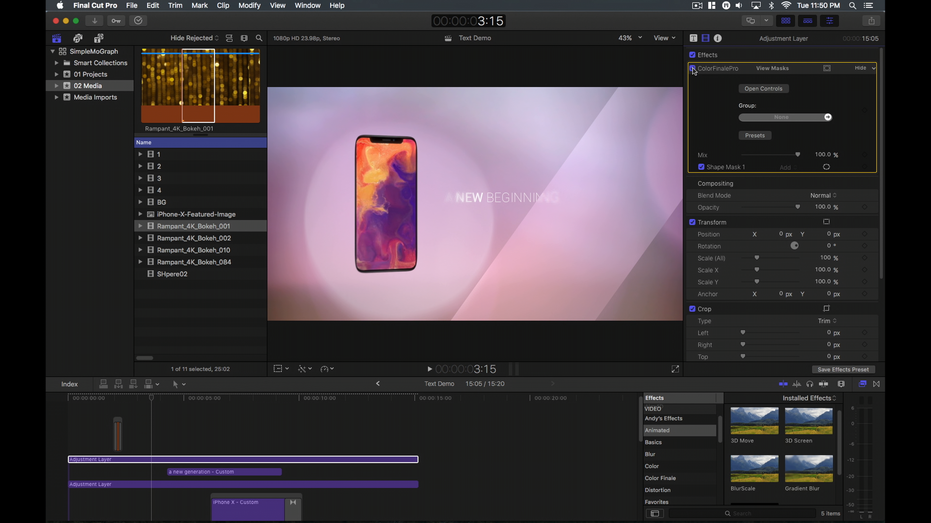
left_click(692, 68)
left_click(693, 68)
left_click(692, 68)
left_click(692, 69)
- Tint the Color Wheels' Gain to Red -0.11, Green -0.24, Blue -0.12, and compare the grade on and off
left_click(778, 90)
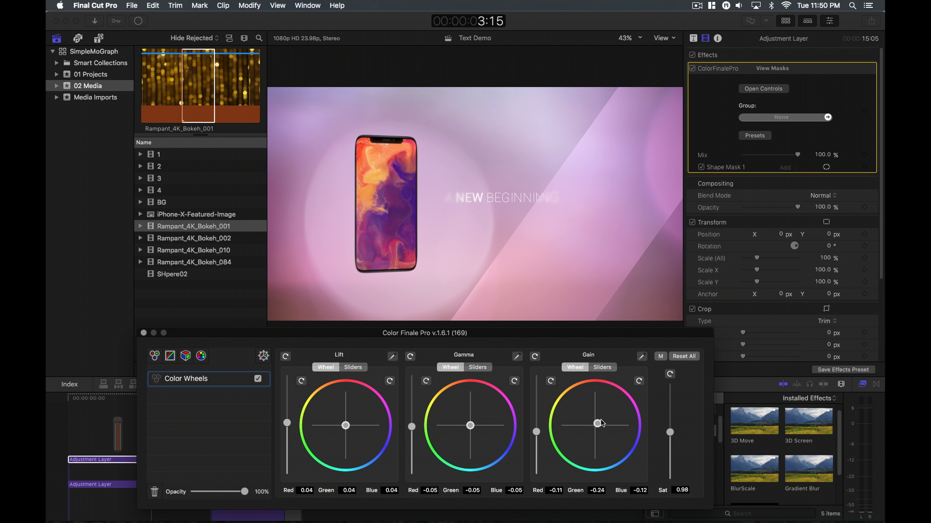
left_click(144, 333)
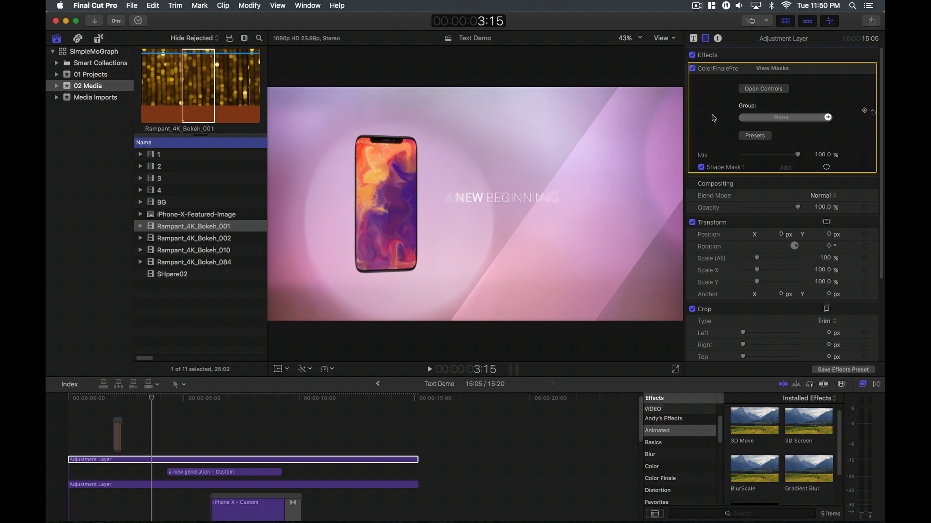
left_click(692, 68)
left_click(692, 69)
left_click(692, 69)
left_click(692, 69)
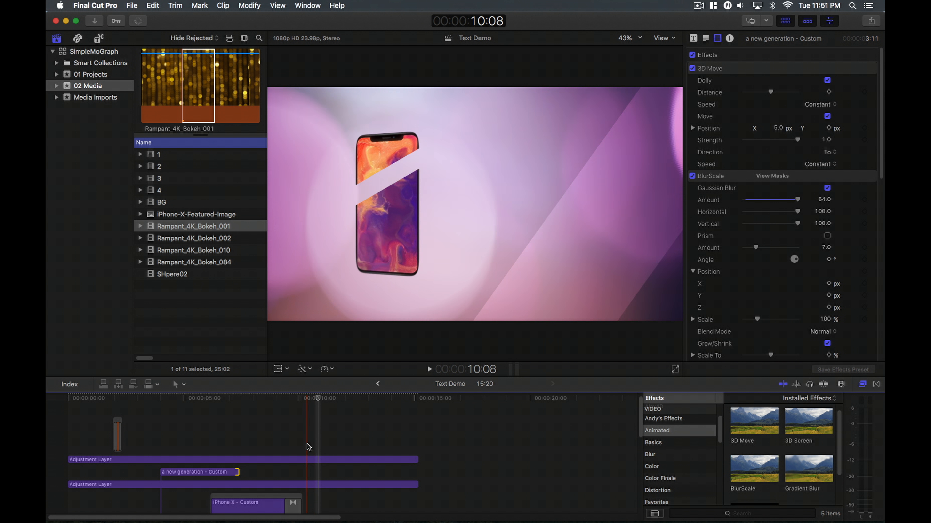
- Show the video animation of the lower adjustment layer with the BlurScale track set to All
left_click(311, 485)
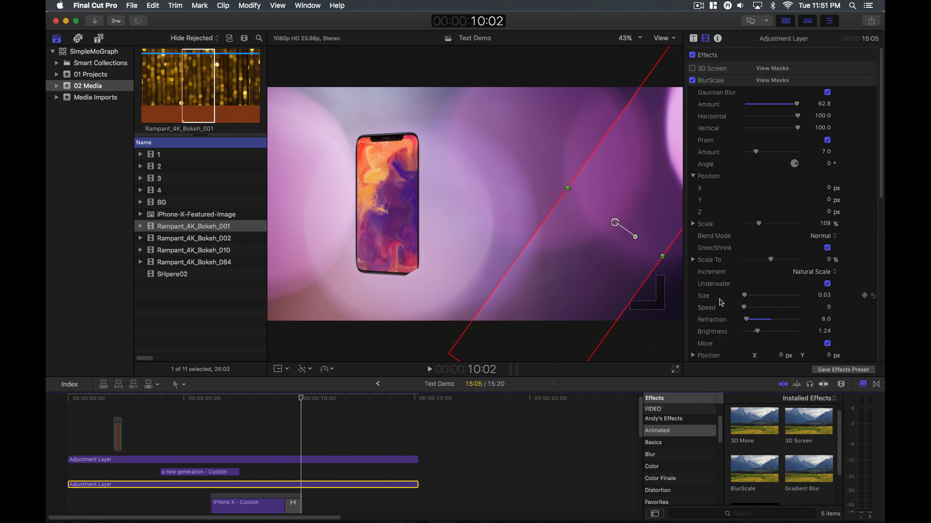
key("ctrl+v")
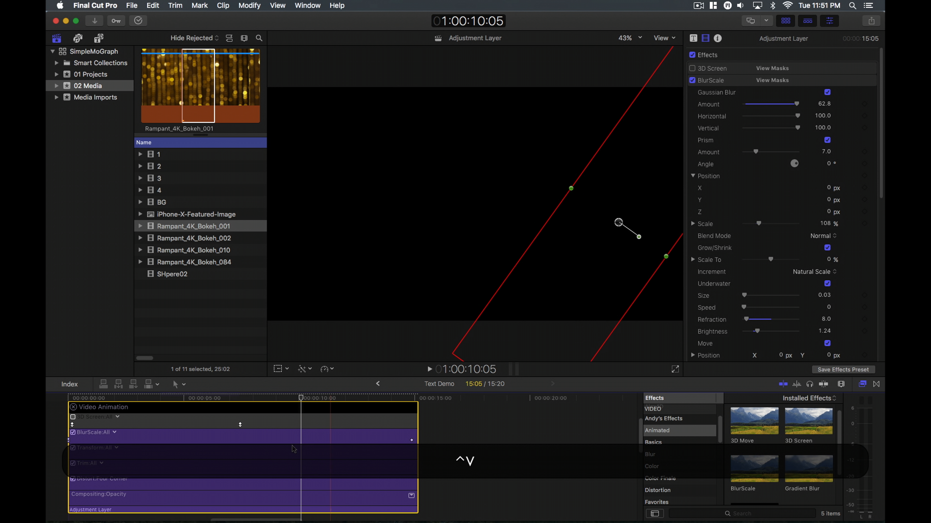
left_click(114, 433)
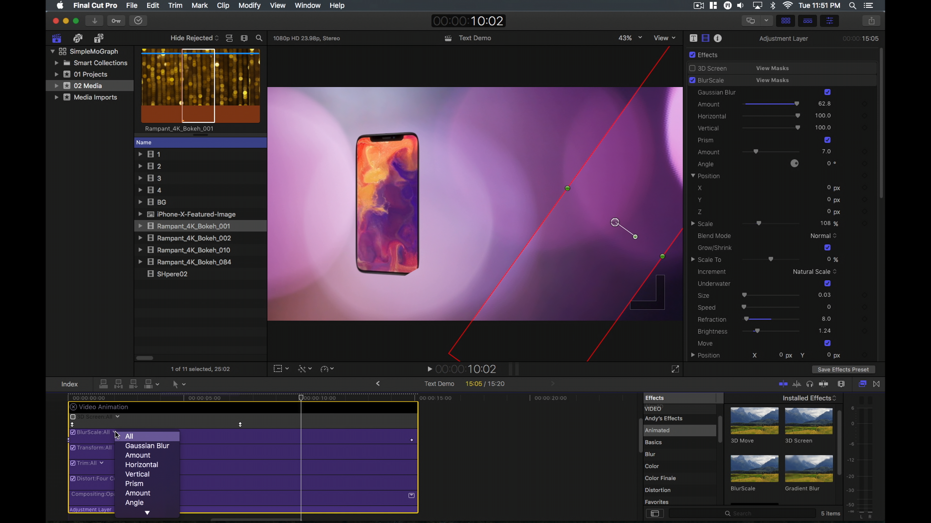
scroll(136, 484, "down", 2)
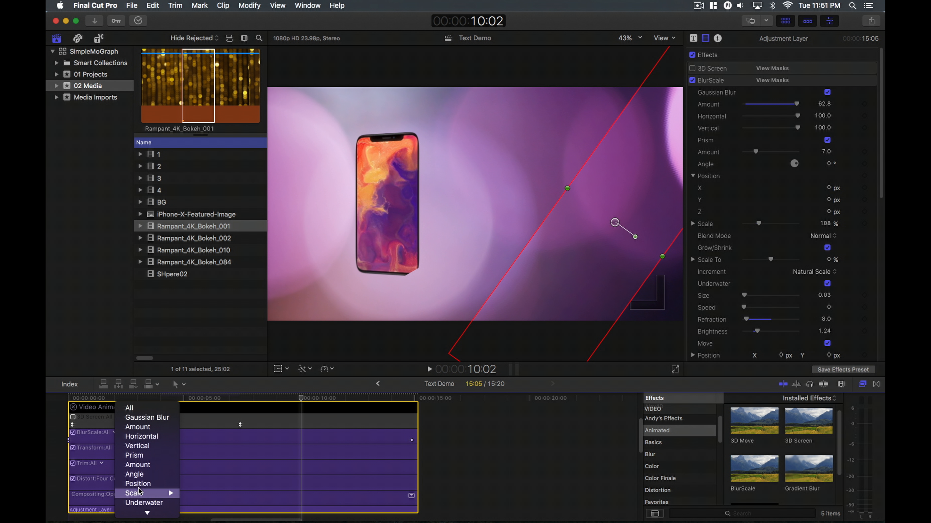
left_click(130, 407)
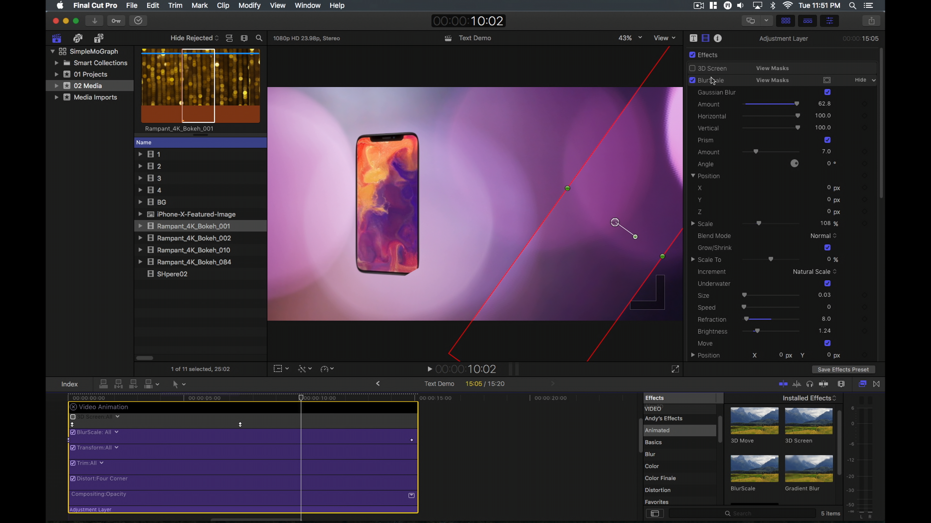
- Add a keyframe to BlurScale's Shape Mask 1 on the lower adjustment layer at 10:10
scroll(832, 114, "down", 5)
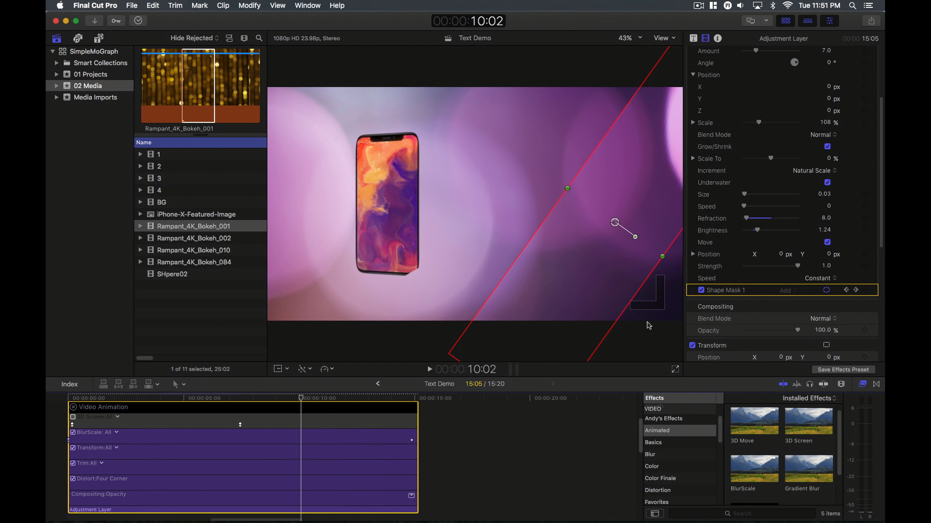
left_click(863, 290)
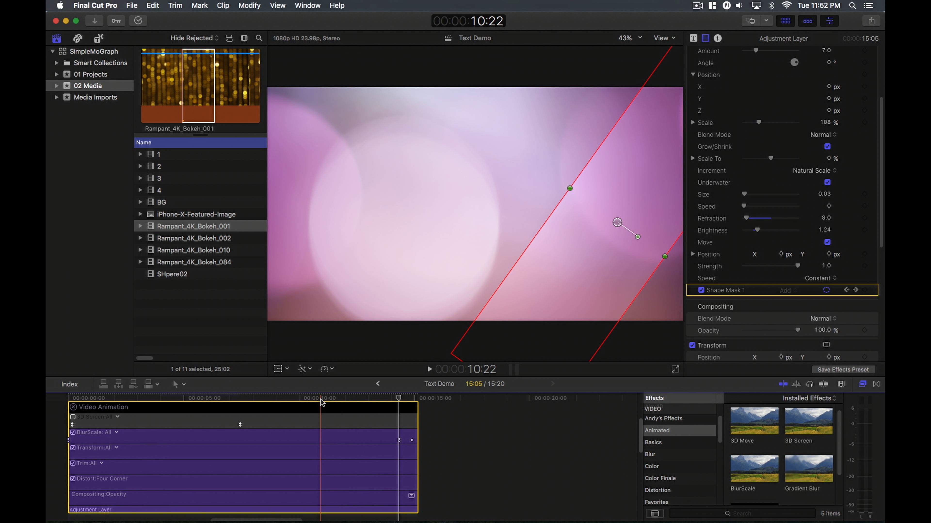
left_click(310, 399)
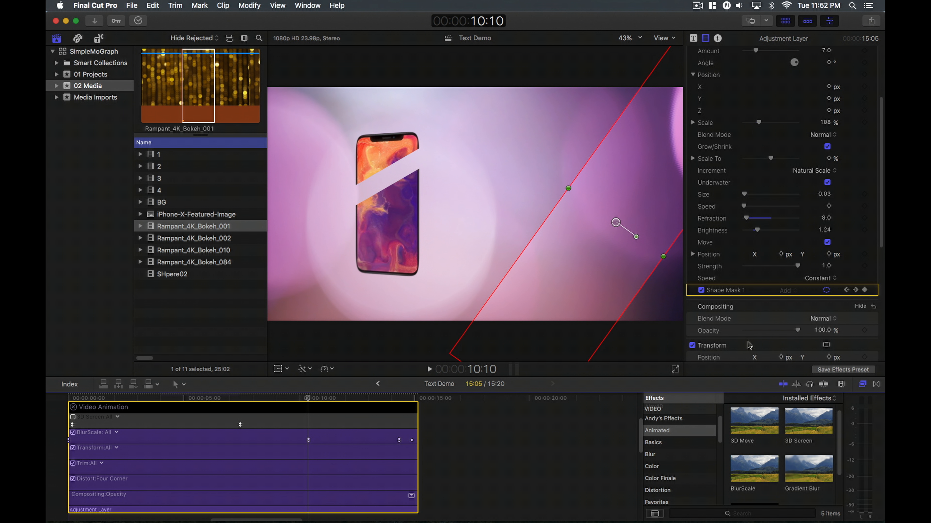
- Remove the extra BlurScale keyframe near 14 seconds and move the last keyframe to 10:23
left_click(327, 398)
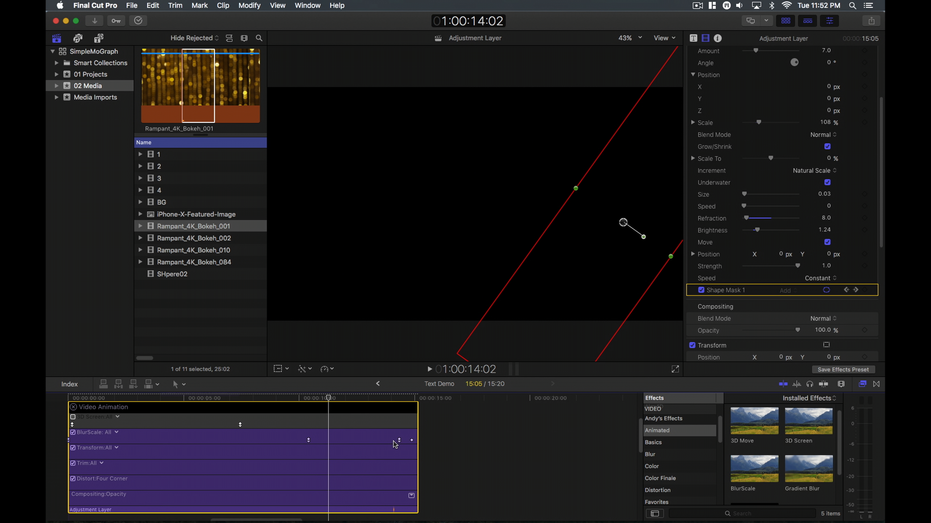
left_click(436, 444)
left_click(318, 398)
mouse_move(320, 404)
left_mouse_down()
mouse_move(329, 402)
mouse_move(315, 410)
mouse_move(322, 407)
left_mouse_up()
left_click_drag(413, 441, 323, 440)
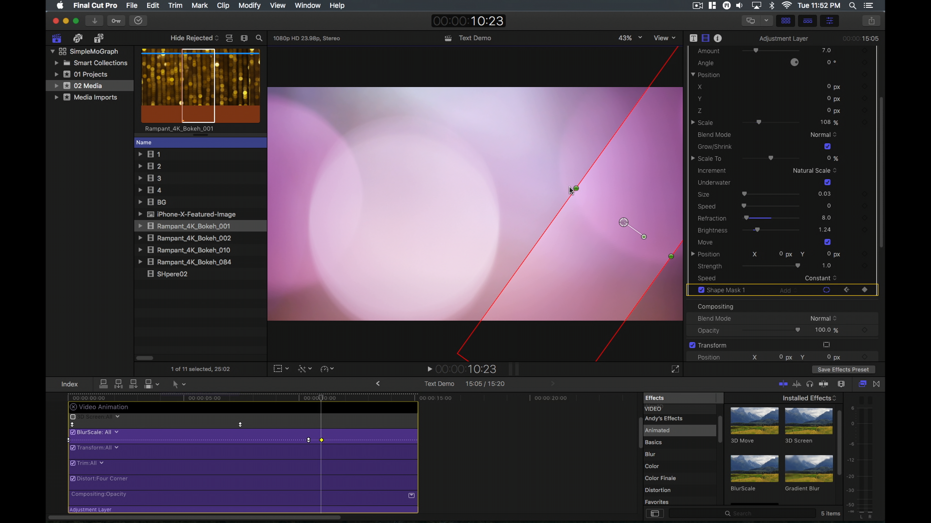
- Move BlurScale's shape mask completely out of frame past the picture's upper-left corner at 10:23, and play the transition from about 9:18
left_click_drag(570, 190, 373, 144)
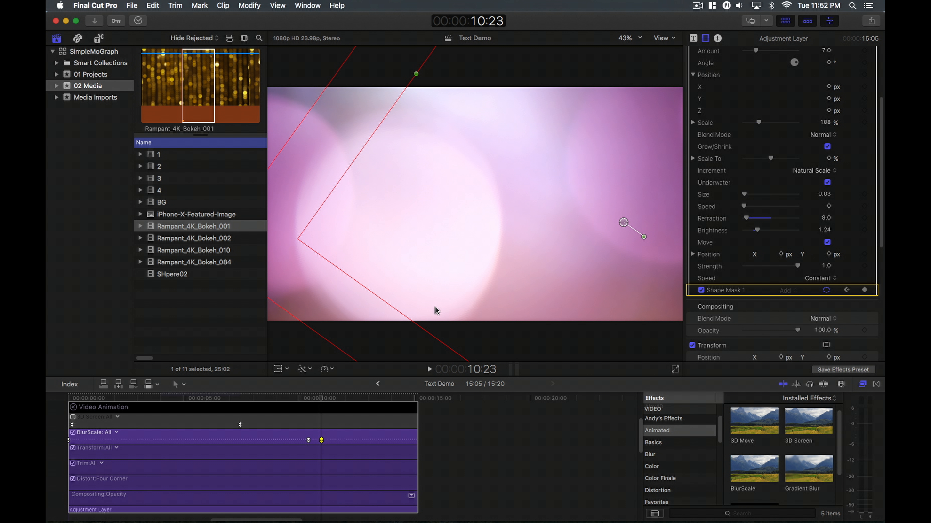
key("super+z")
left_click_drag(623, 223, 535, 219)
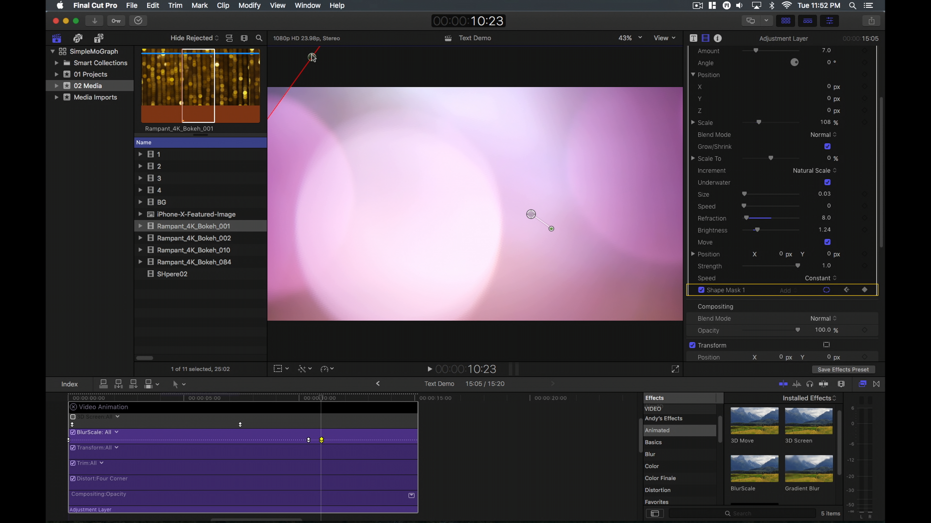
left_click(294, 398)
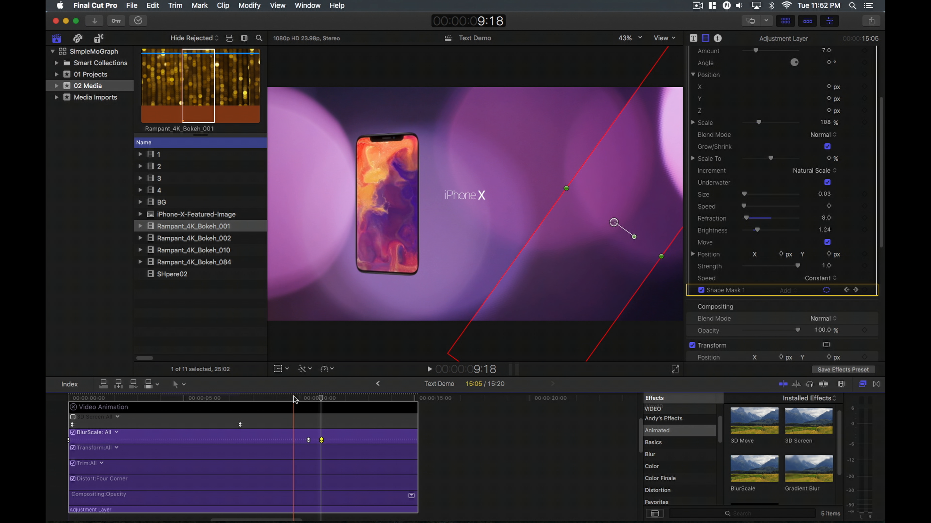
key("space")
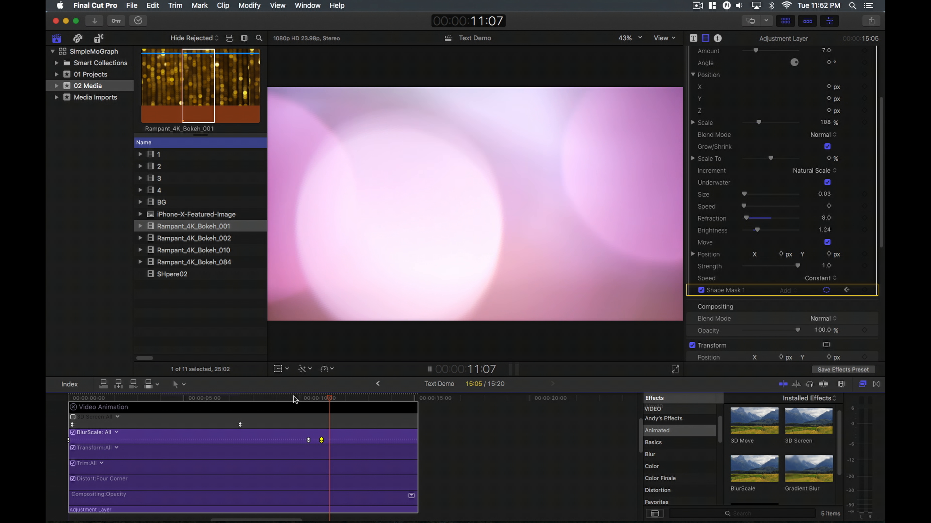
left_click(299, 400)
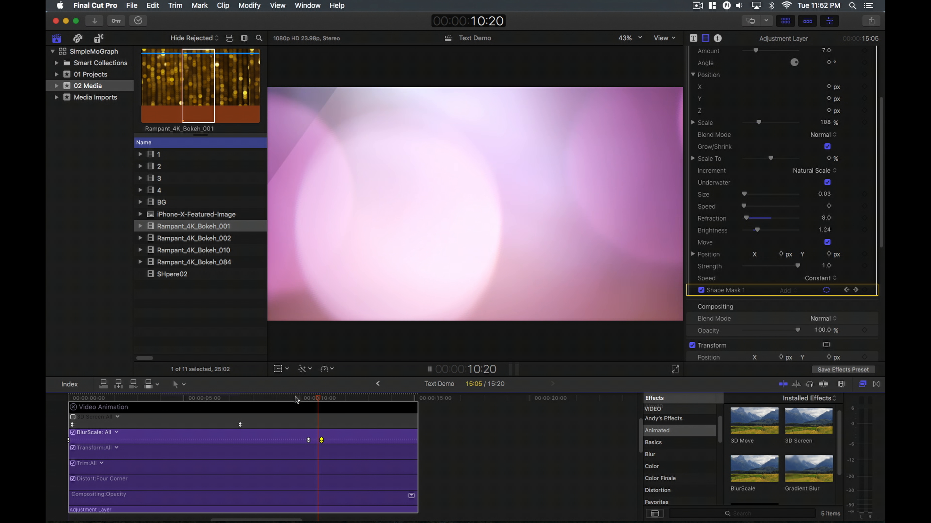
key("space")
- Shift both BlurScale mask keyframes earlier, to about 10:00 and 10:10, and play the transition again
left_click(322, 441)
left_click_drag(322, 441, 308, 441)
key("shift")
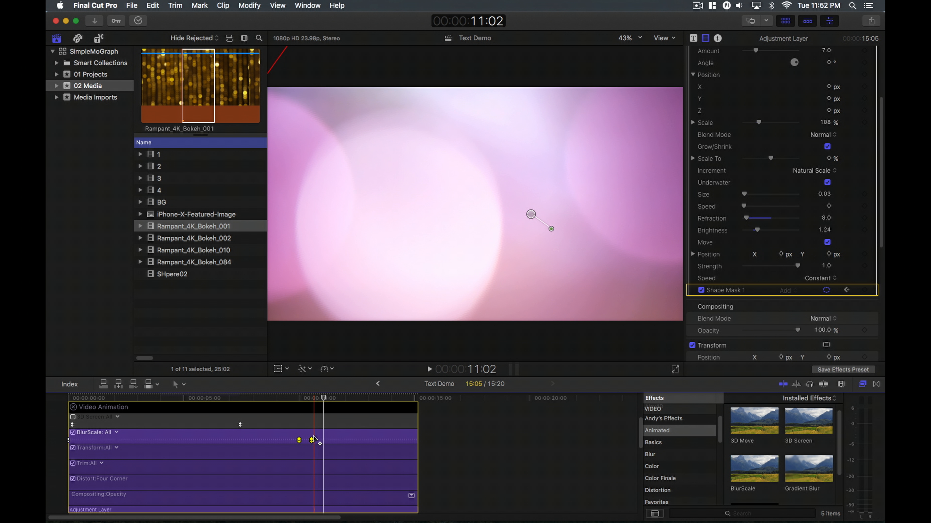
left_click(312, 440)
left_click_drag(312, 441, 308, 441)
key("space")
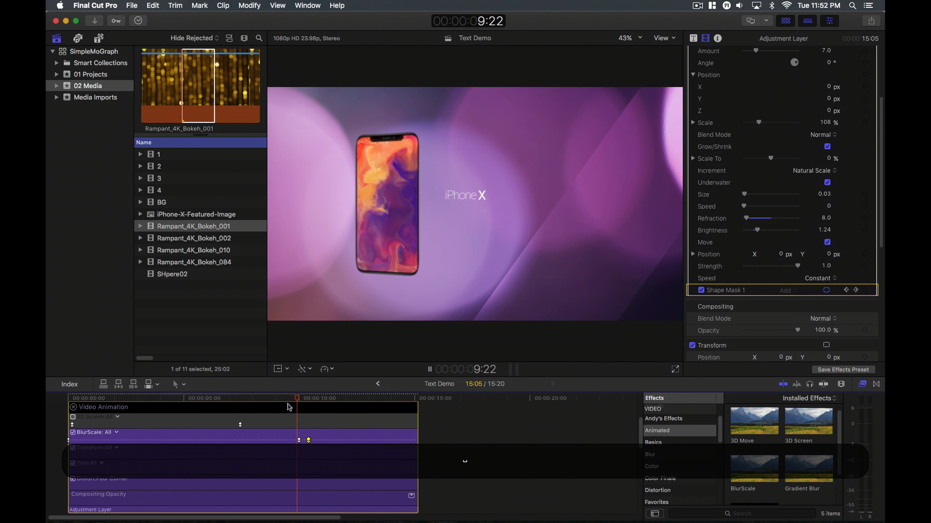
left_click(288, 406)
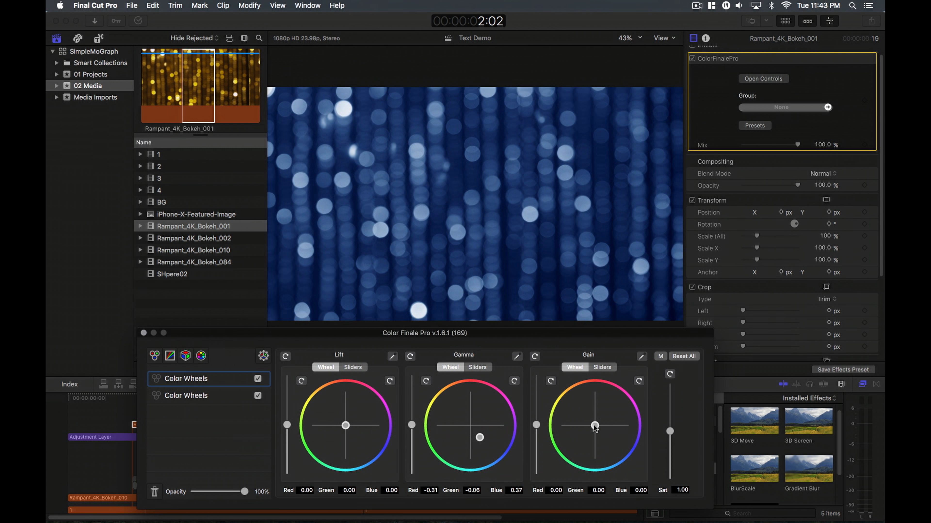
left_click(816, 239)
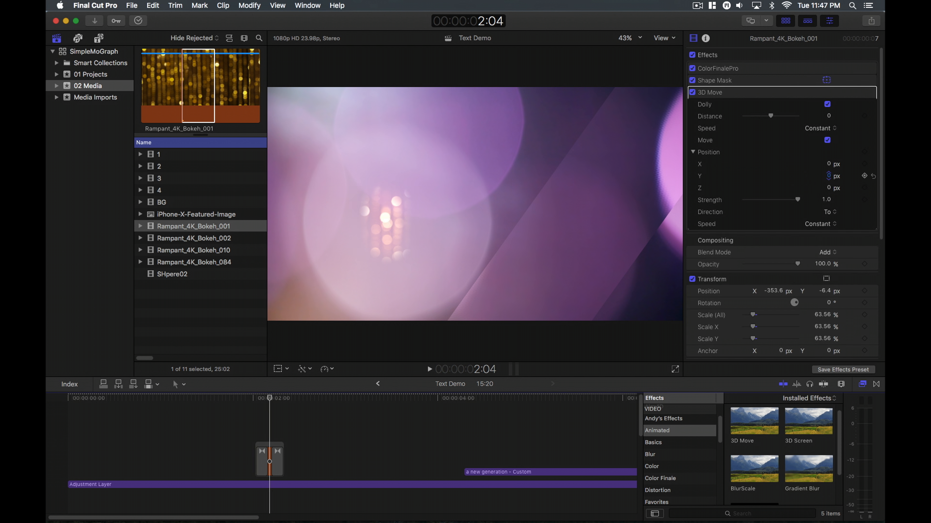
left_click(275, 421)
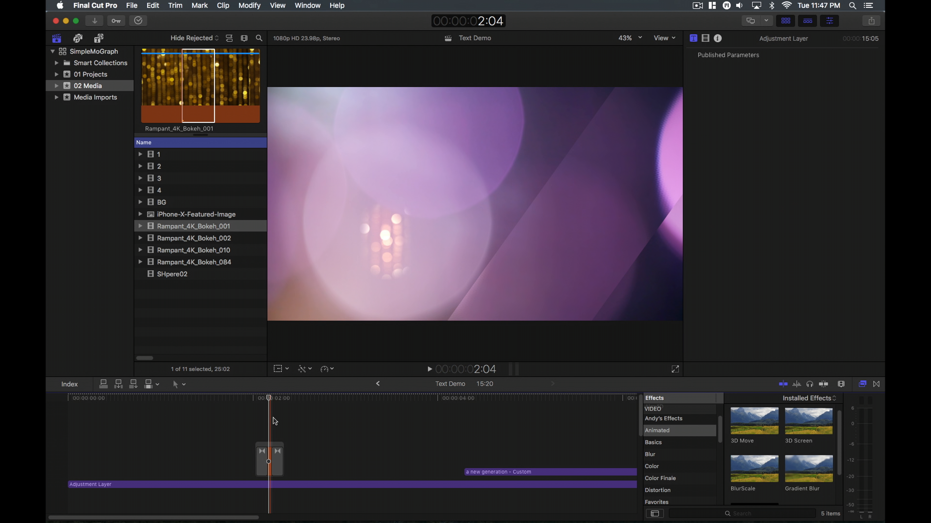